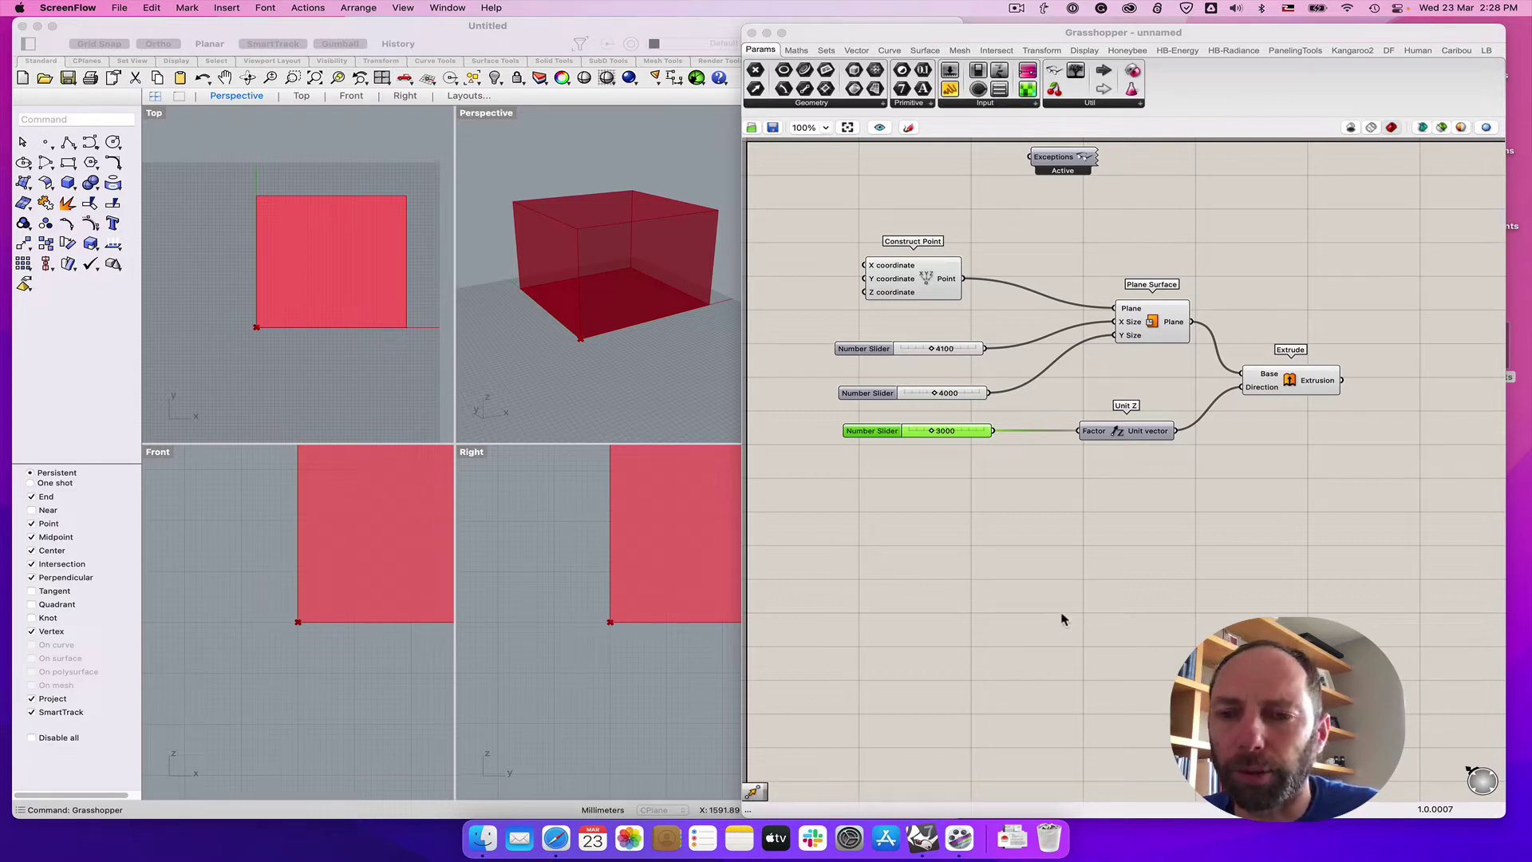
Duplicate the existing Construct Point component into open canvas space
right_click_drag(1053, 611, 1043, 585)
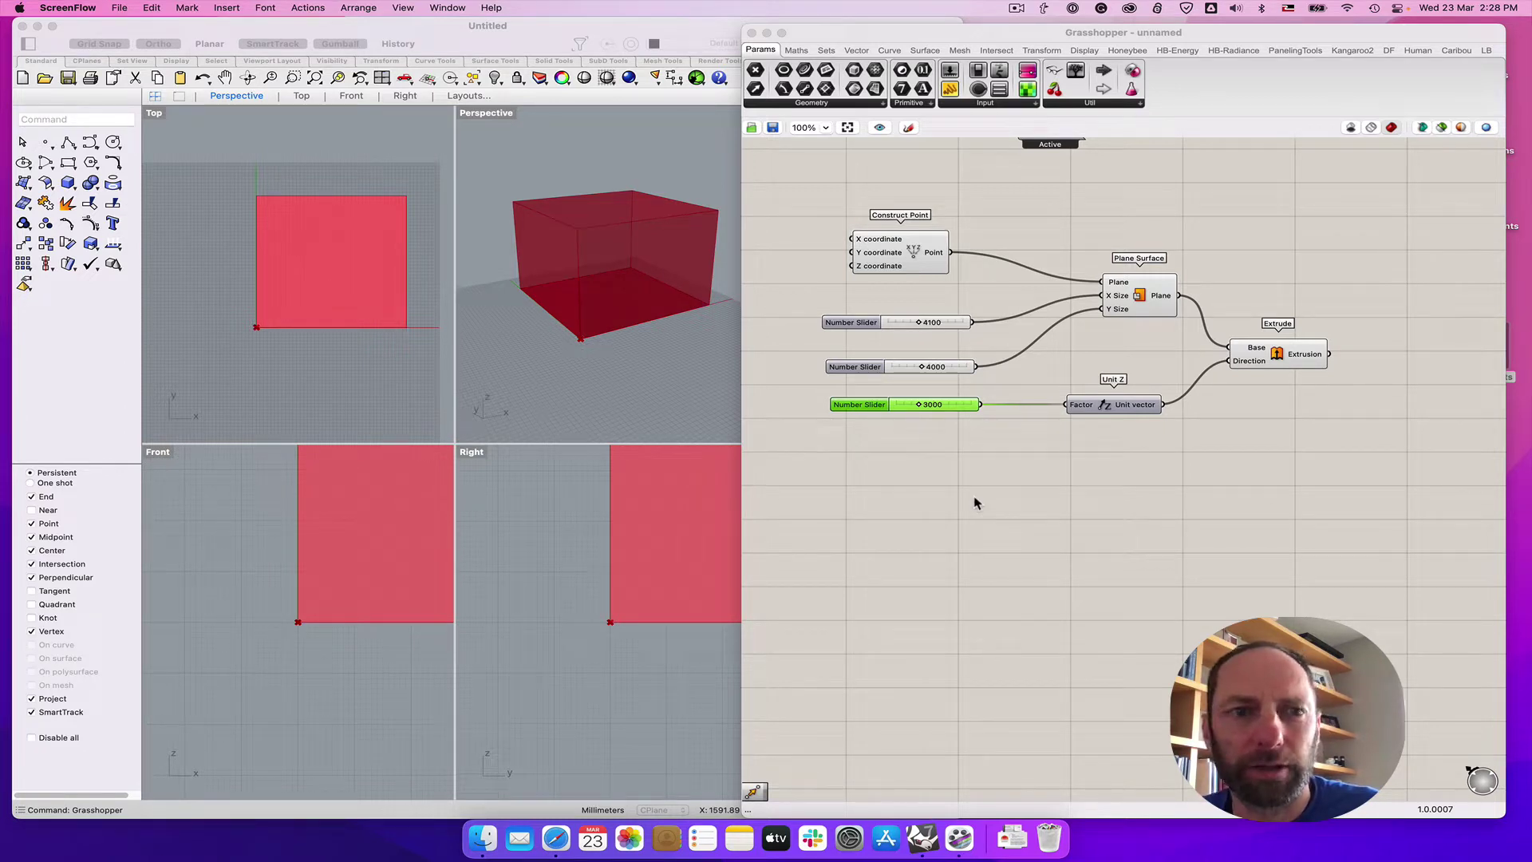
double_click(938, 538)
left_click(1059, 489)
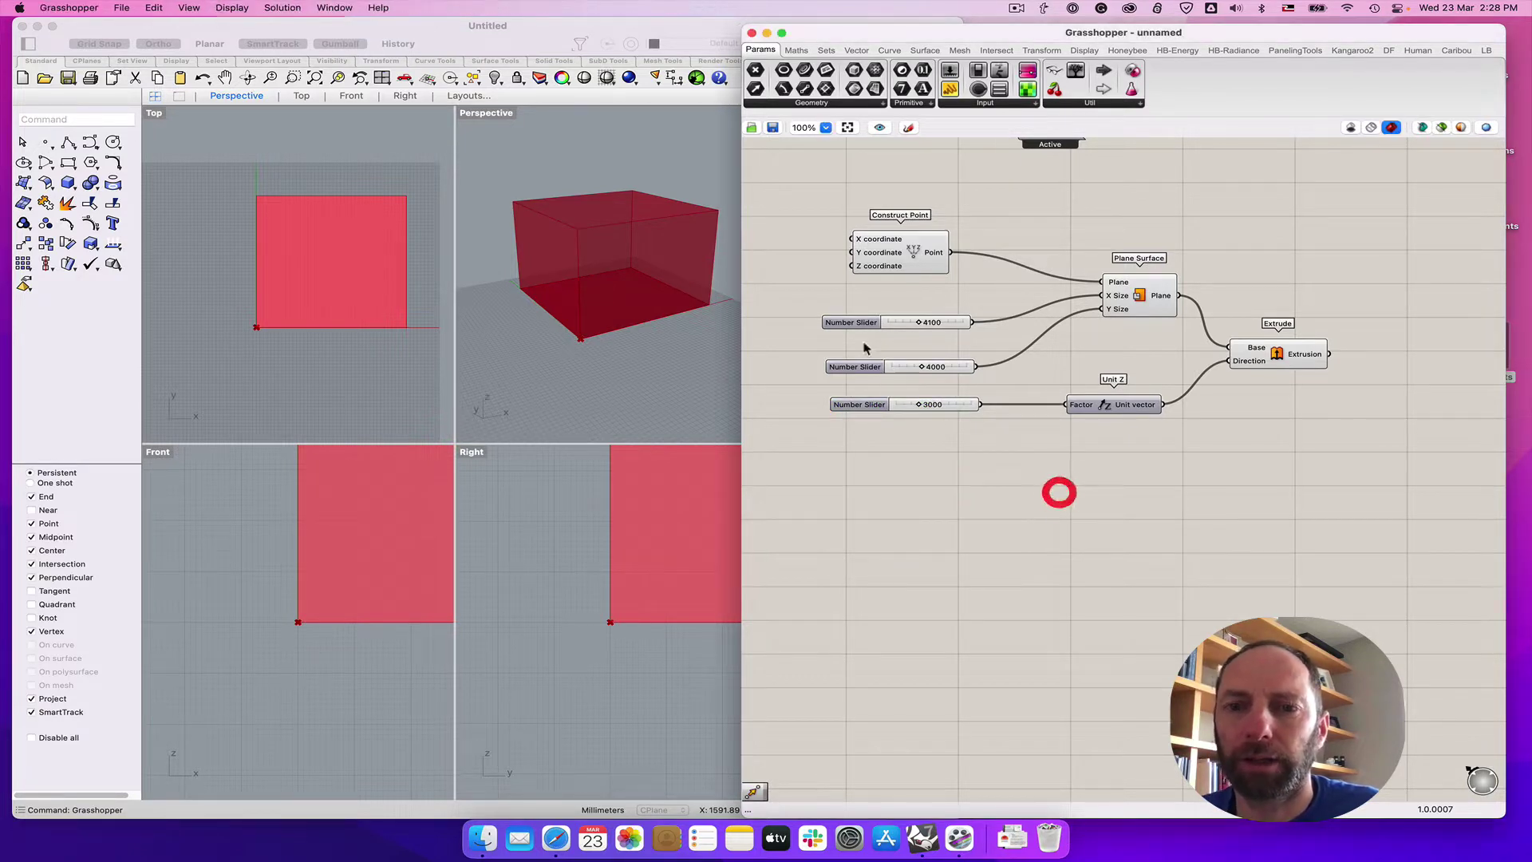
left_click(910, 259)
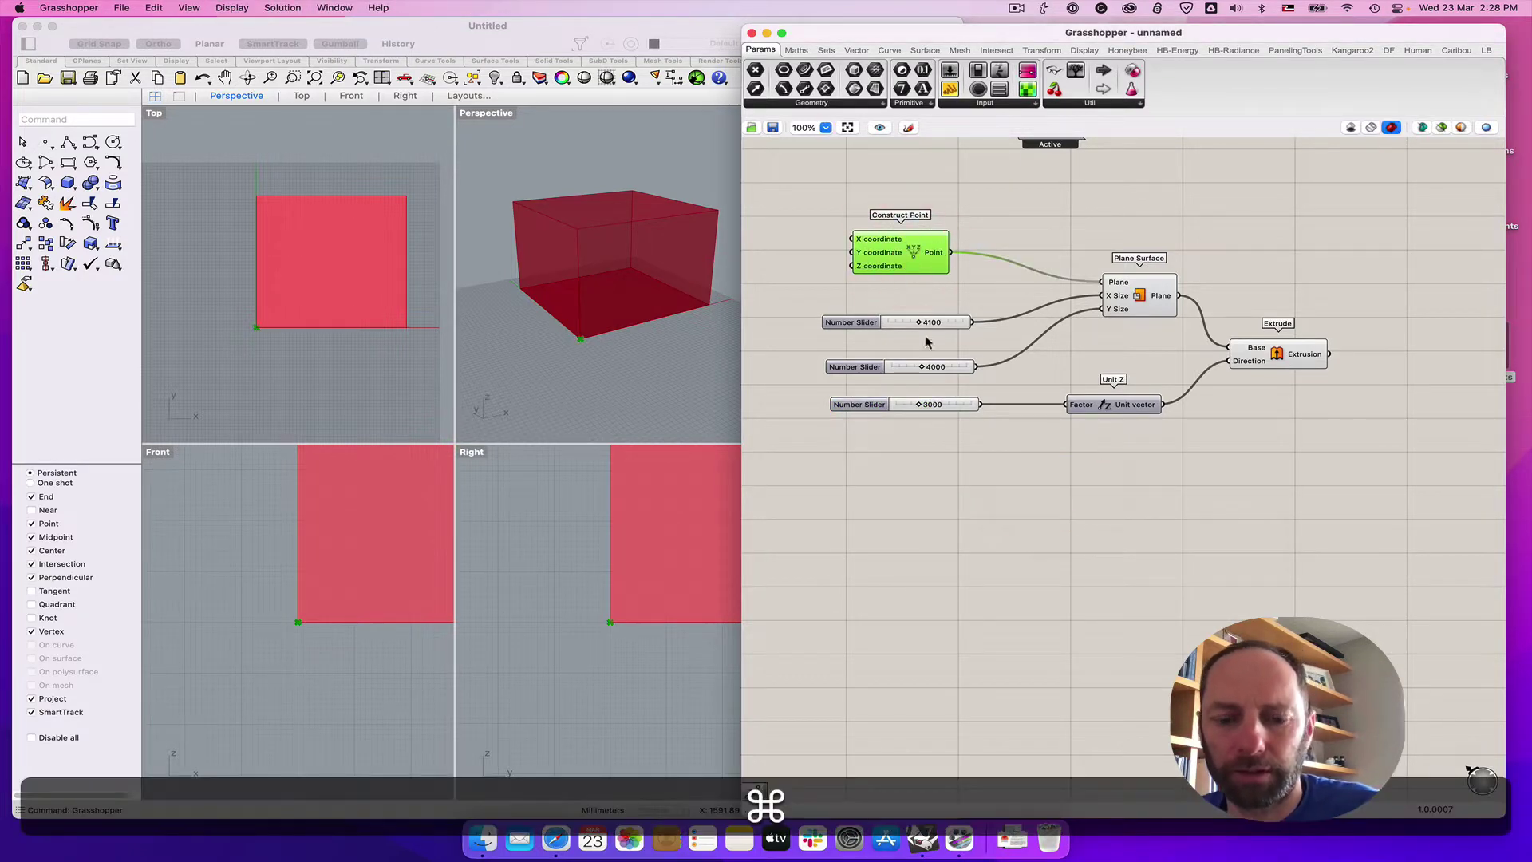
key("super+c")
key("super+v")
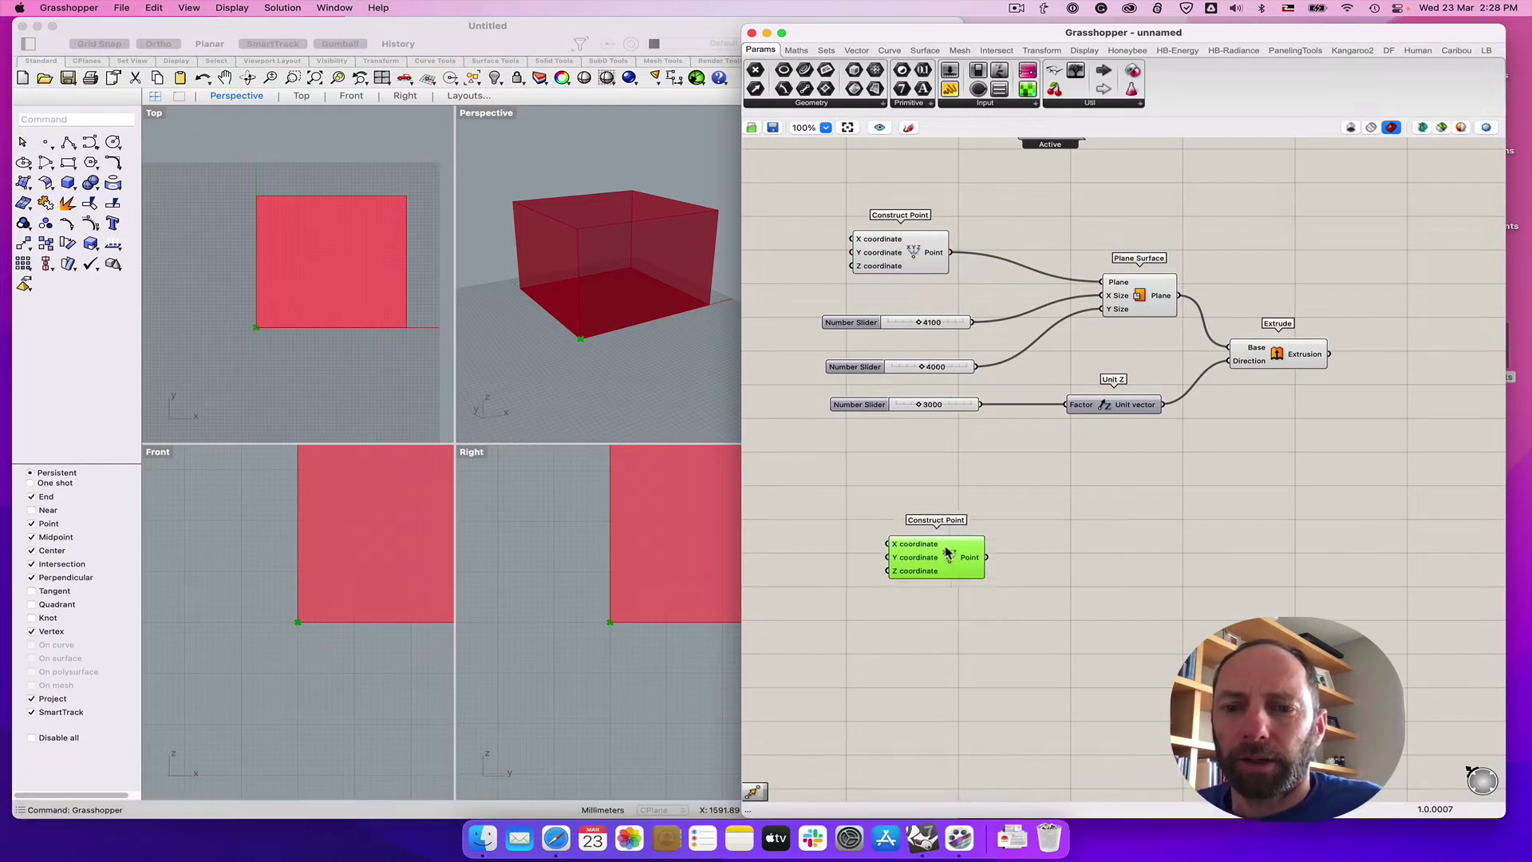
left_click_drag(947, 549, 1035, 513)
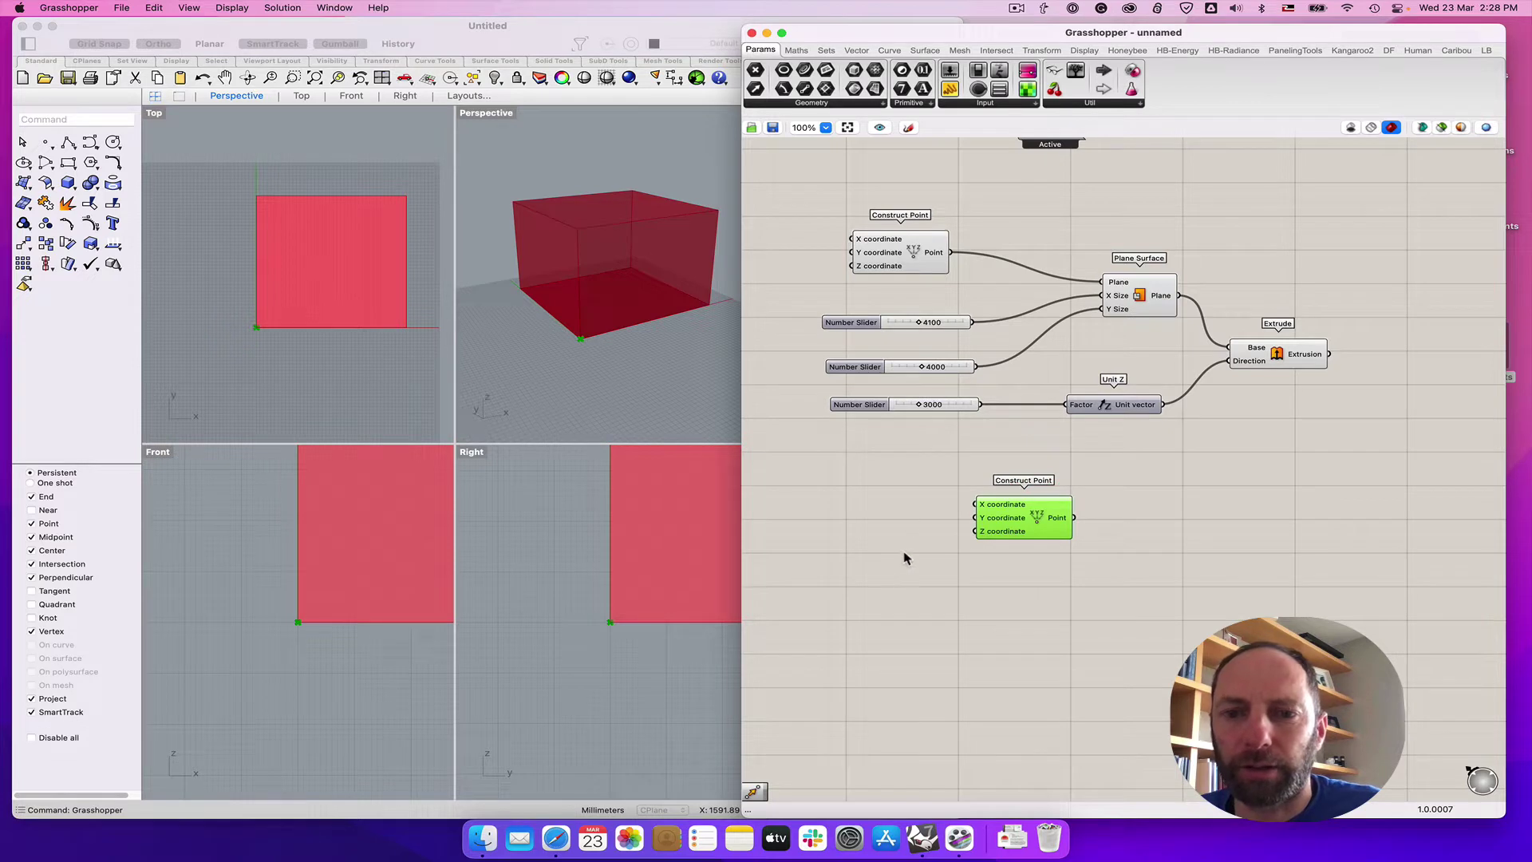
Duplicate the 4100, 4000 and 3000 sliders below the originals, beside the new point
left_click(898, 323)
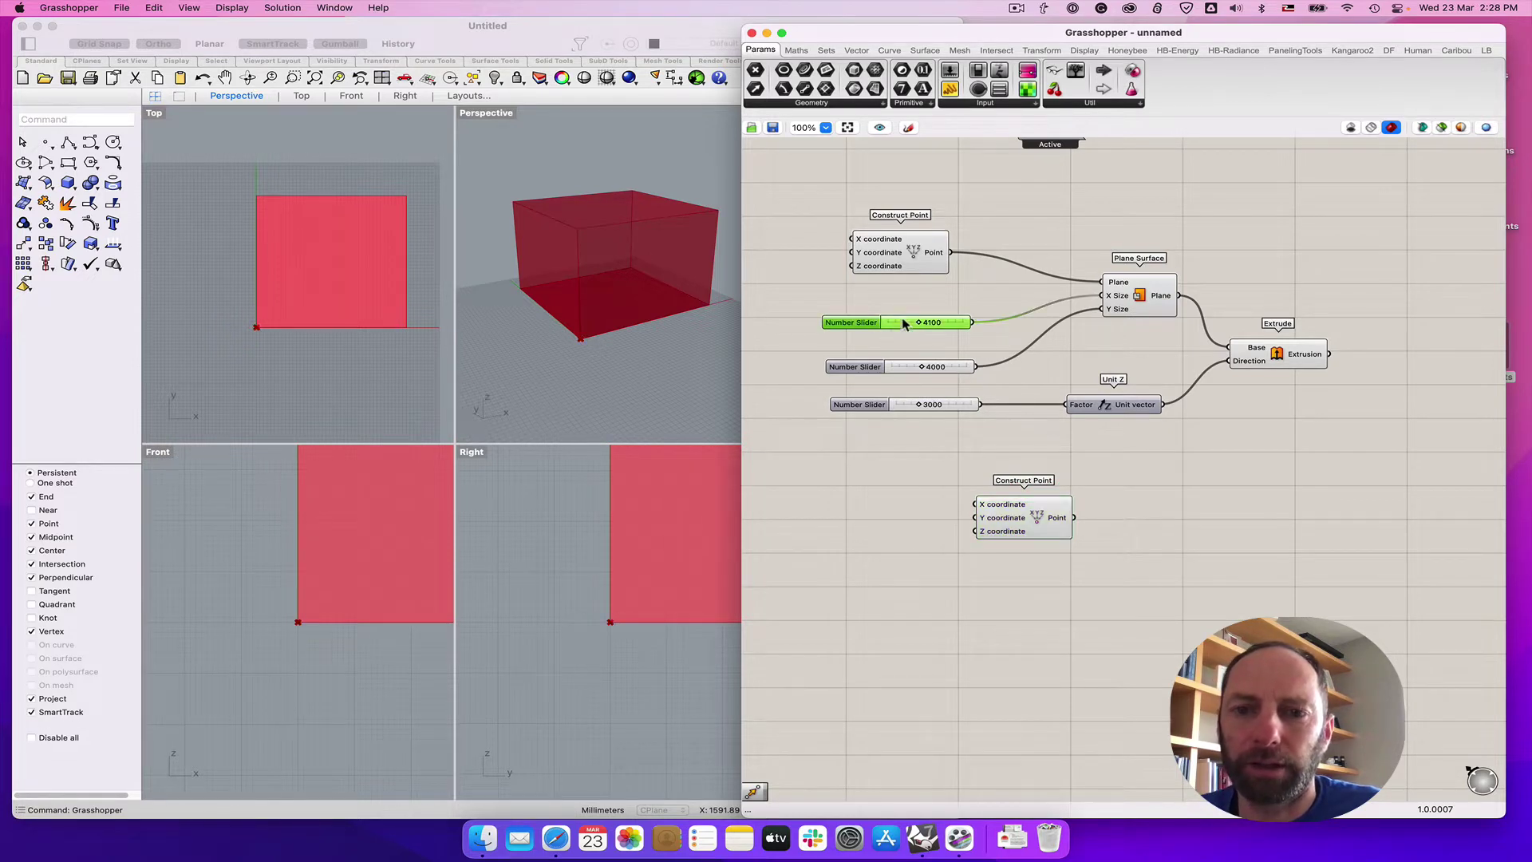
left_click(890, 368, "shift")
left_click(896, 407, "shift")
key("super+c")
key("super+v")
left_click_drag(945, 364, 884, 532)
left_click_drag(1020, 517, 1063, 538)
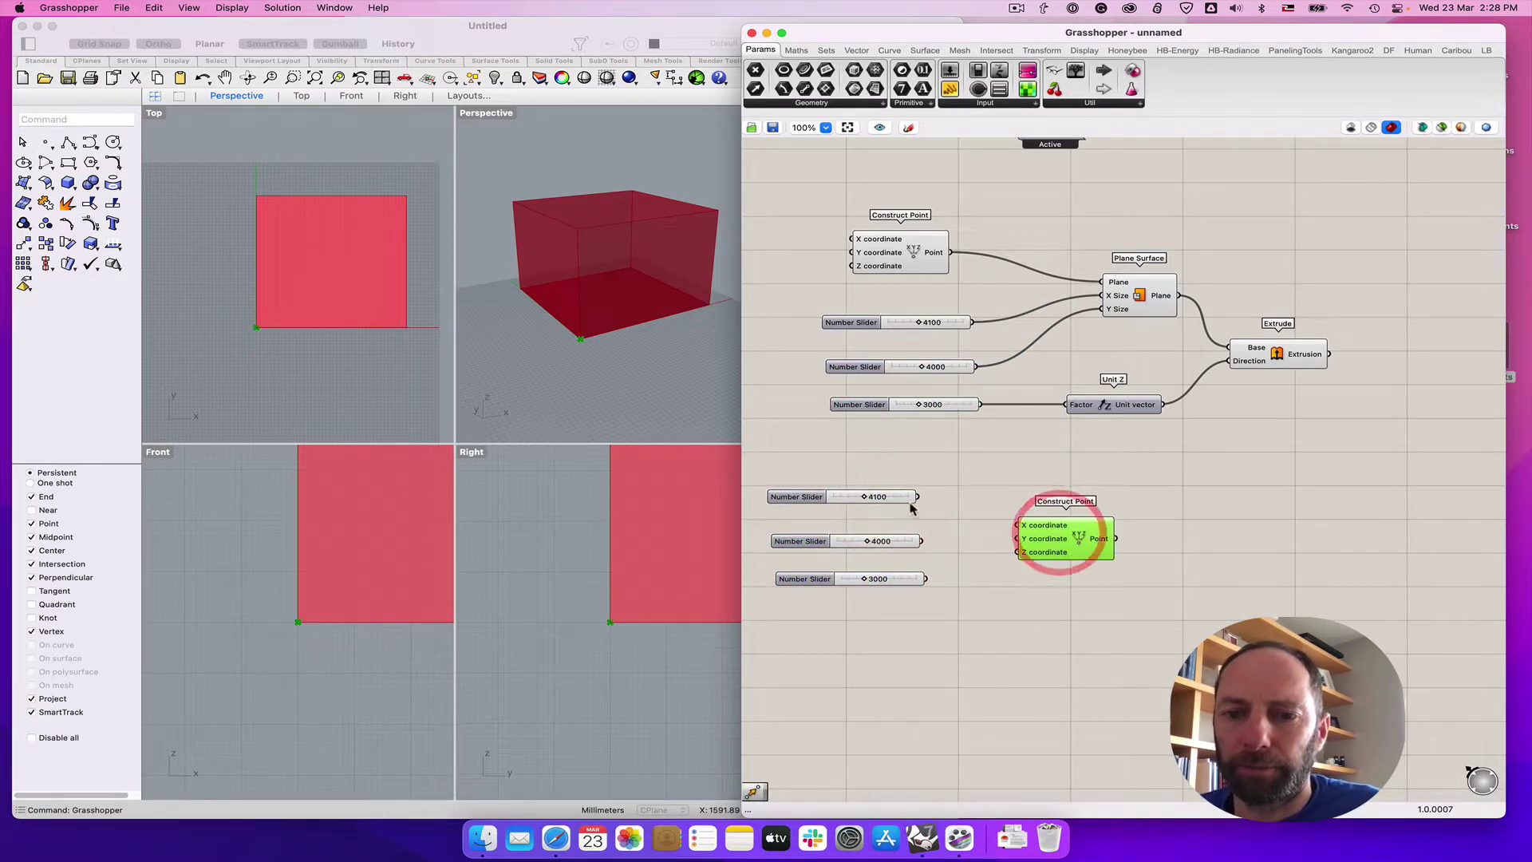
Set the copied sliders to 2000, 2200 and 1400 and wire them into X, Y, Z
left_click_drag(867, 502, 854, 577)
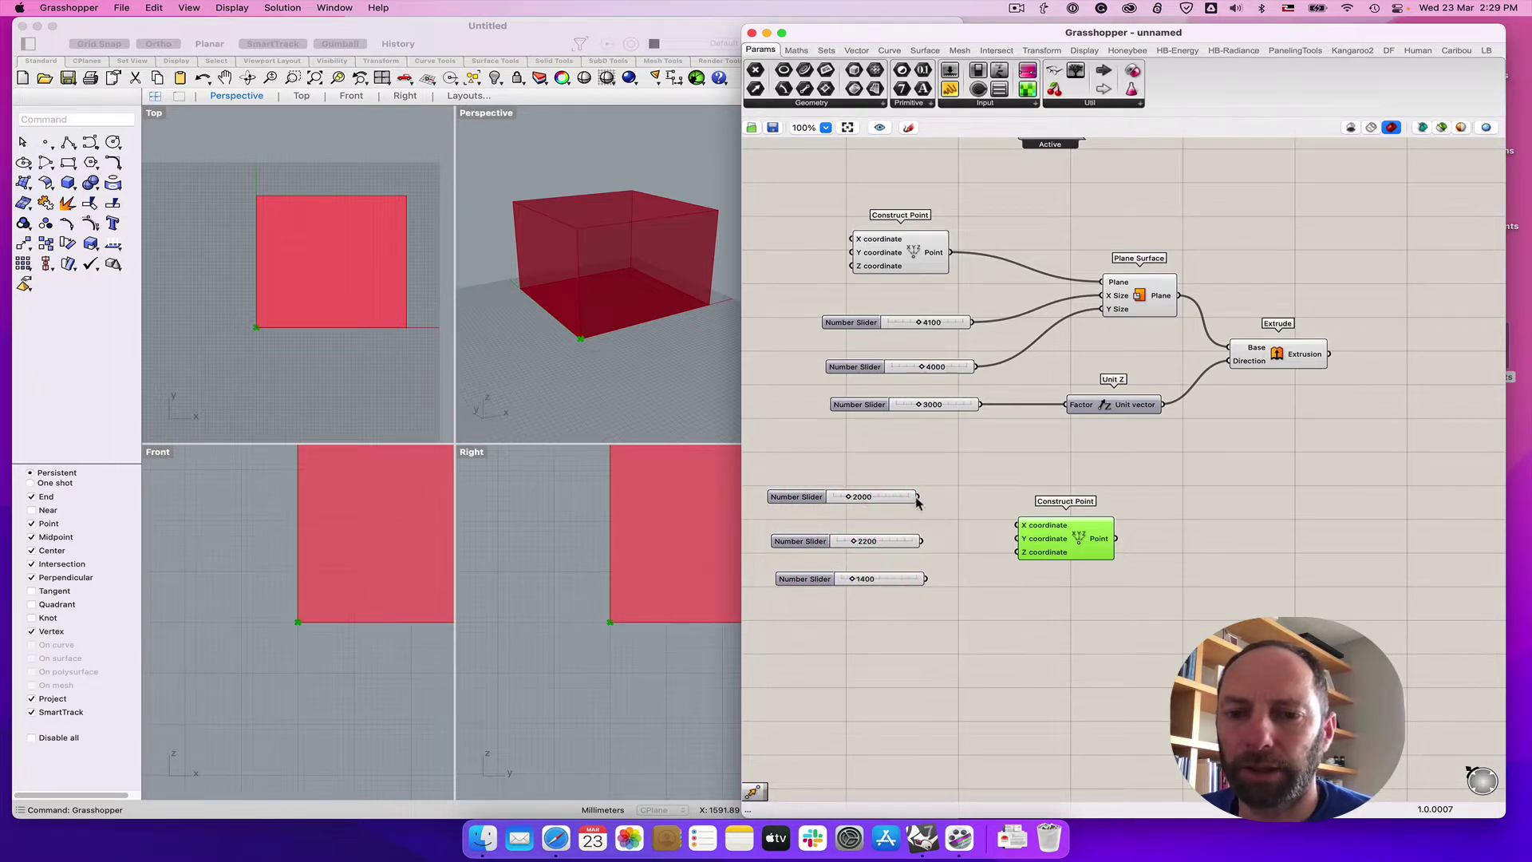
left_click_drag(917, 496, 1015, 525)
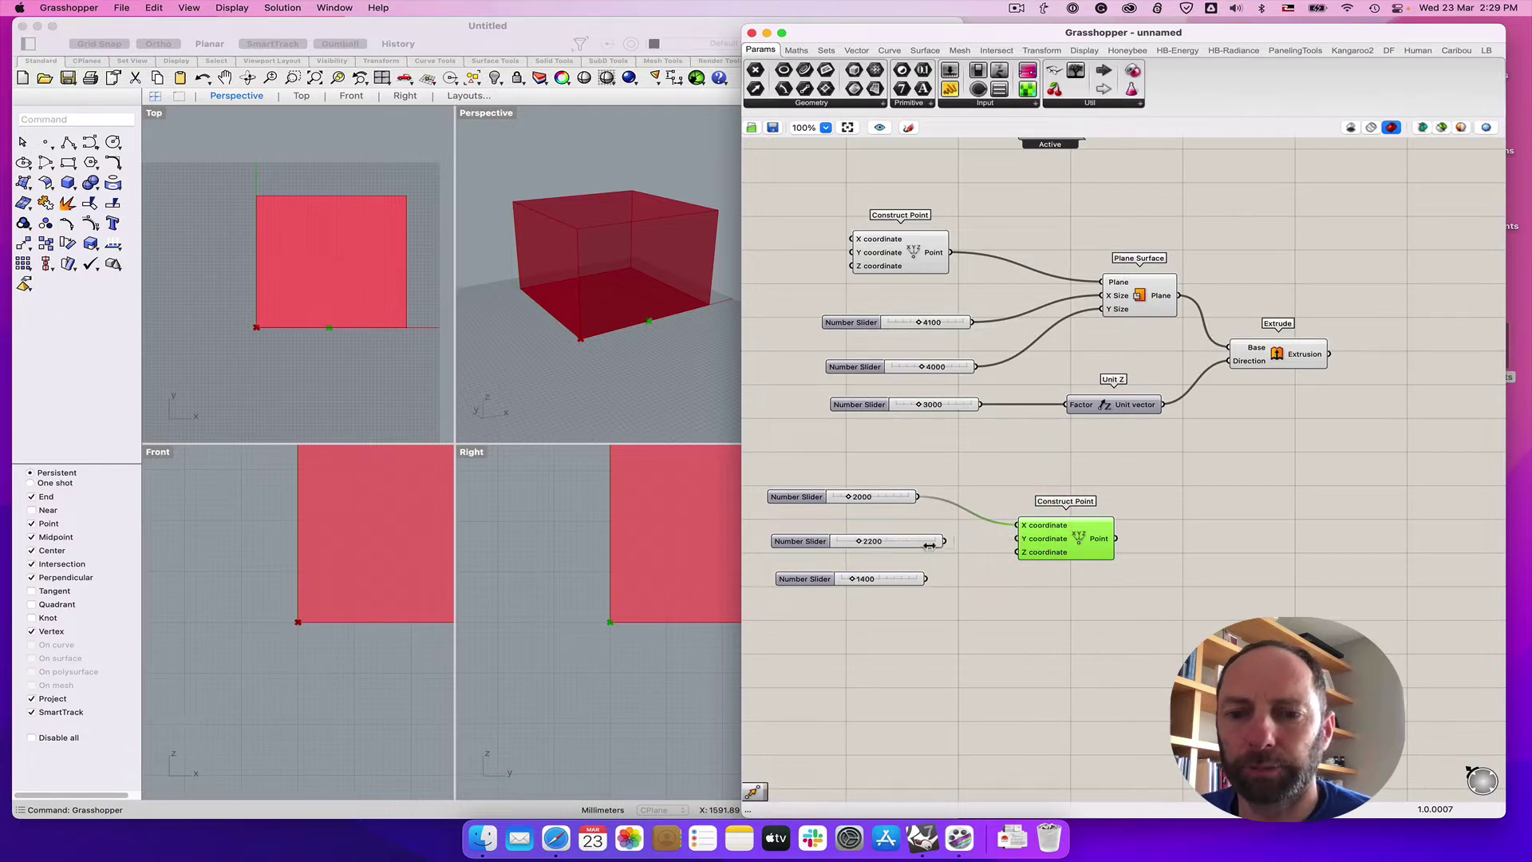
left_click_drag(916, 544, 1018, 538)
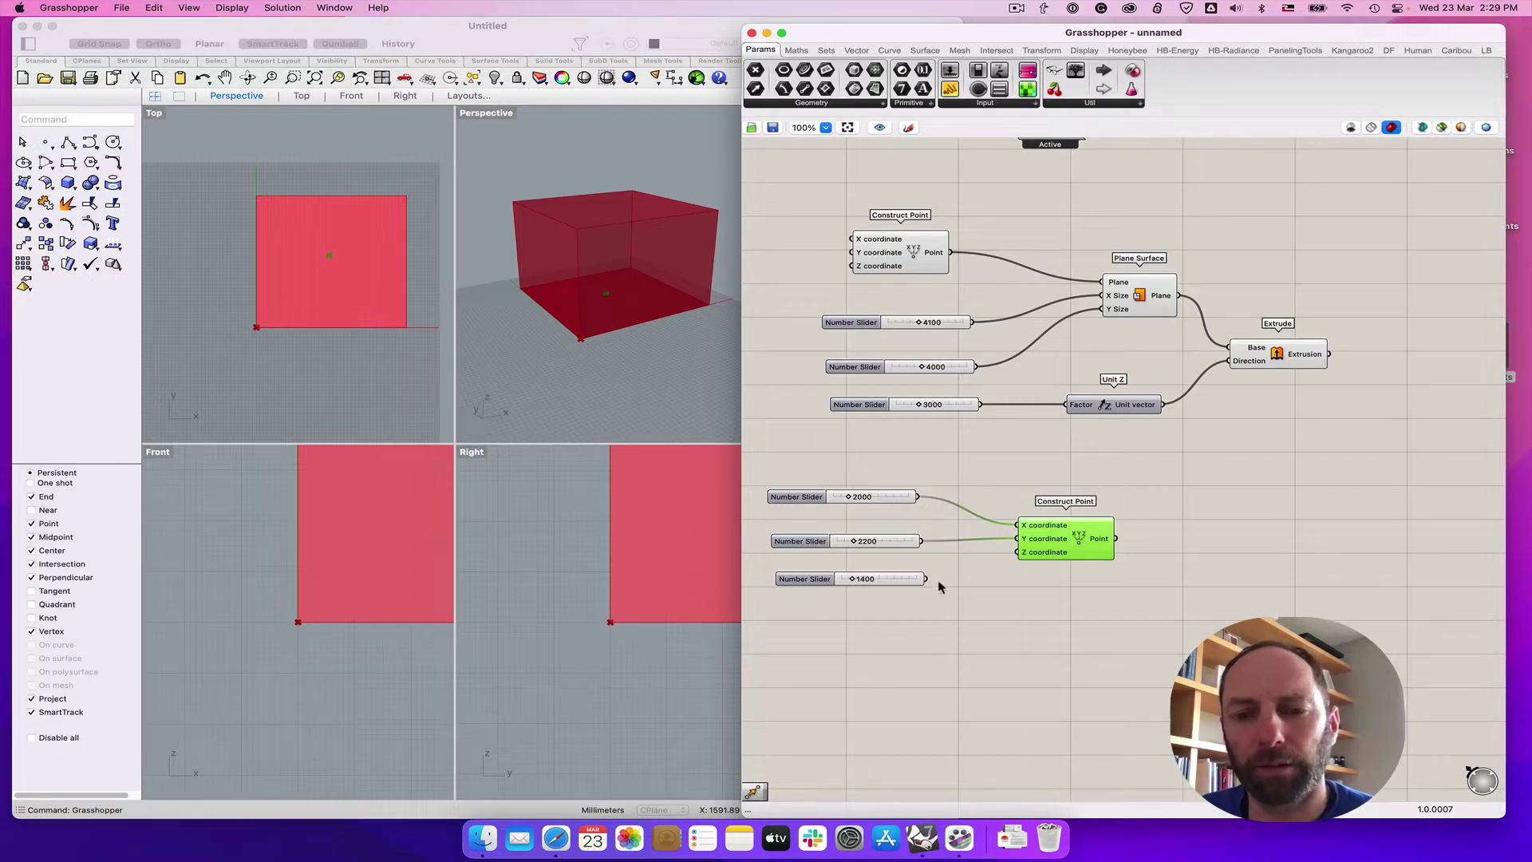
left_click_drag(928, 582, 1018, 558)
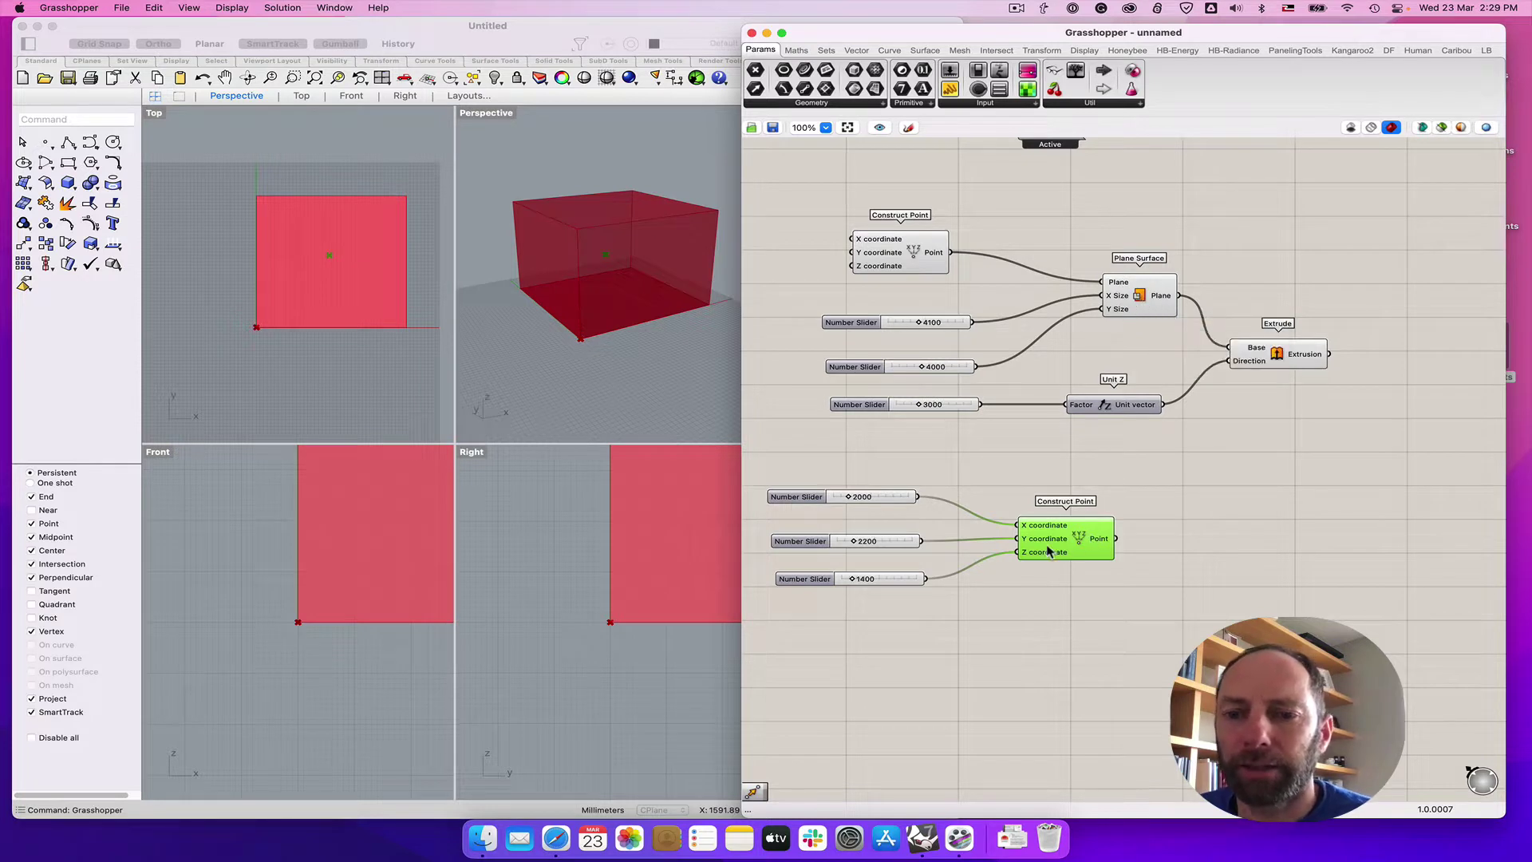
mouse_move(1100, 530)
left_mouse_down()
mouse_move(1071, 529)
mouse_move(1086, 523)
left_mouse_up()
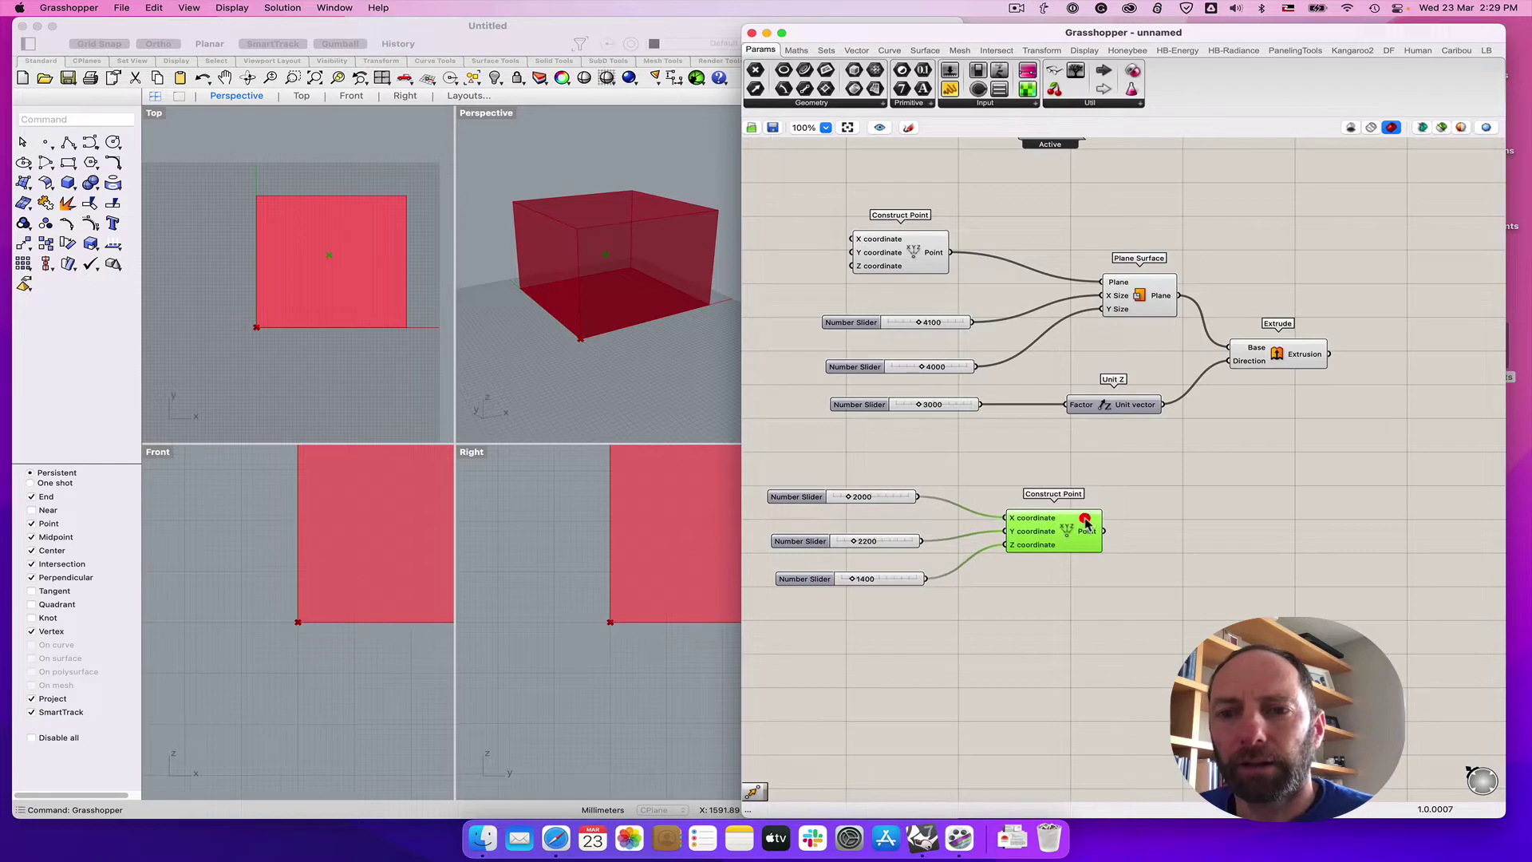
Place a Box 2Pt component from Surface > Primitive beside the second Construct Point
left_click(925, 50)
left_click(1005, 104)
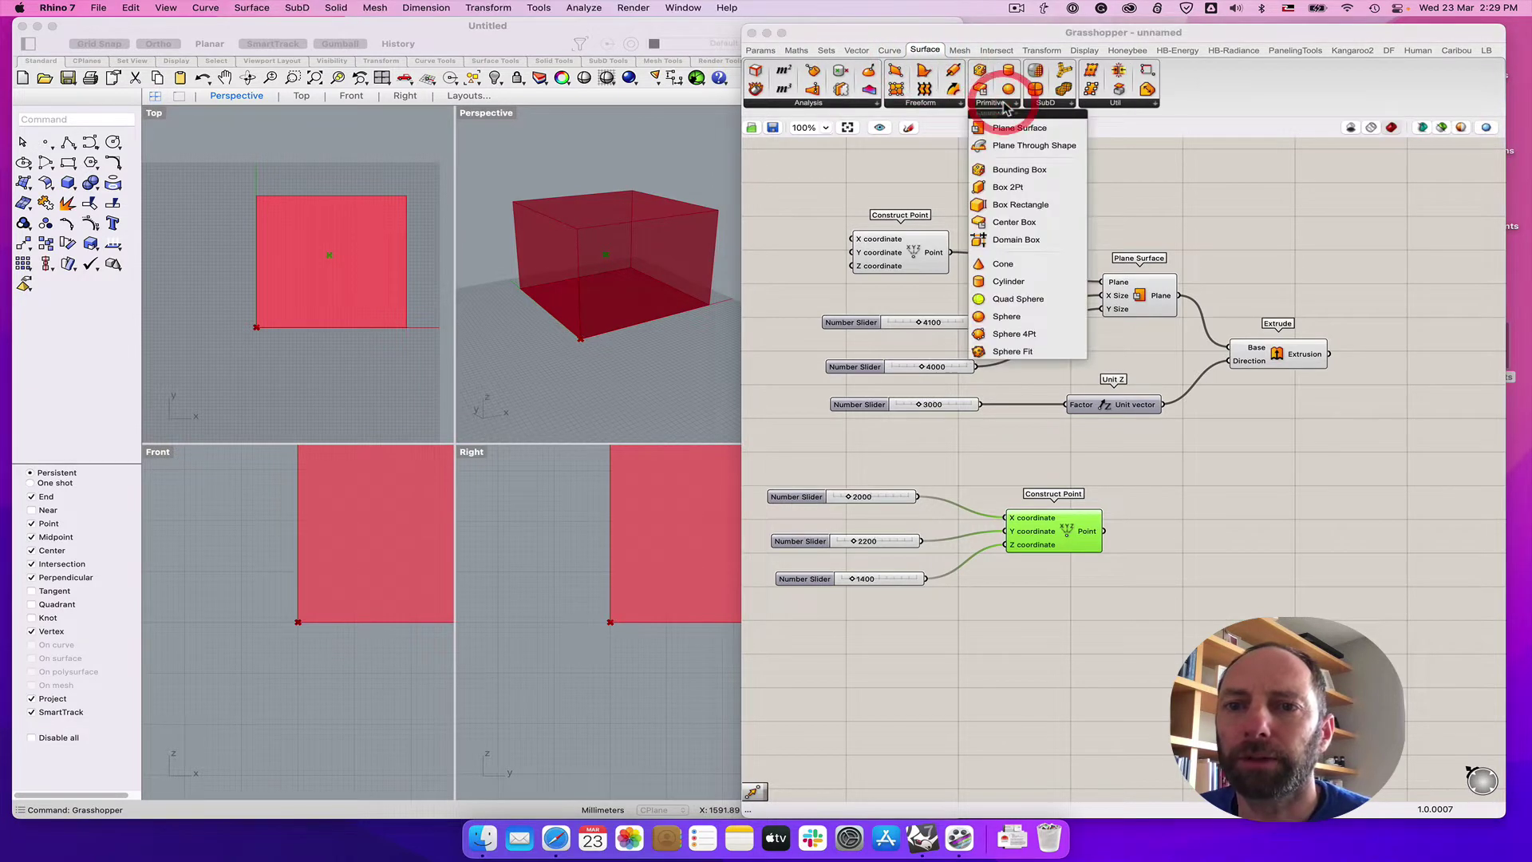
left_click(998, 190)
left_click(1139, 621)
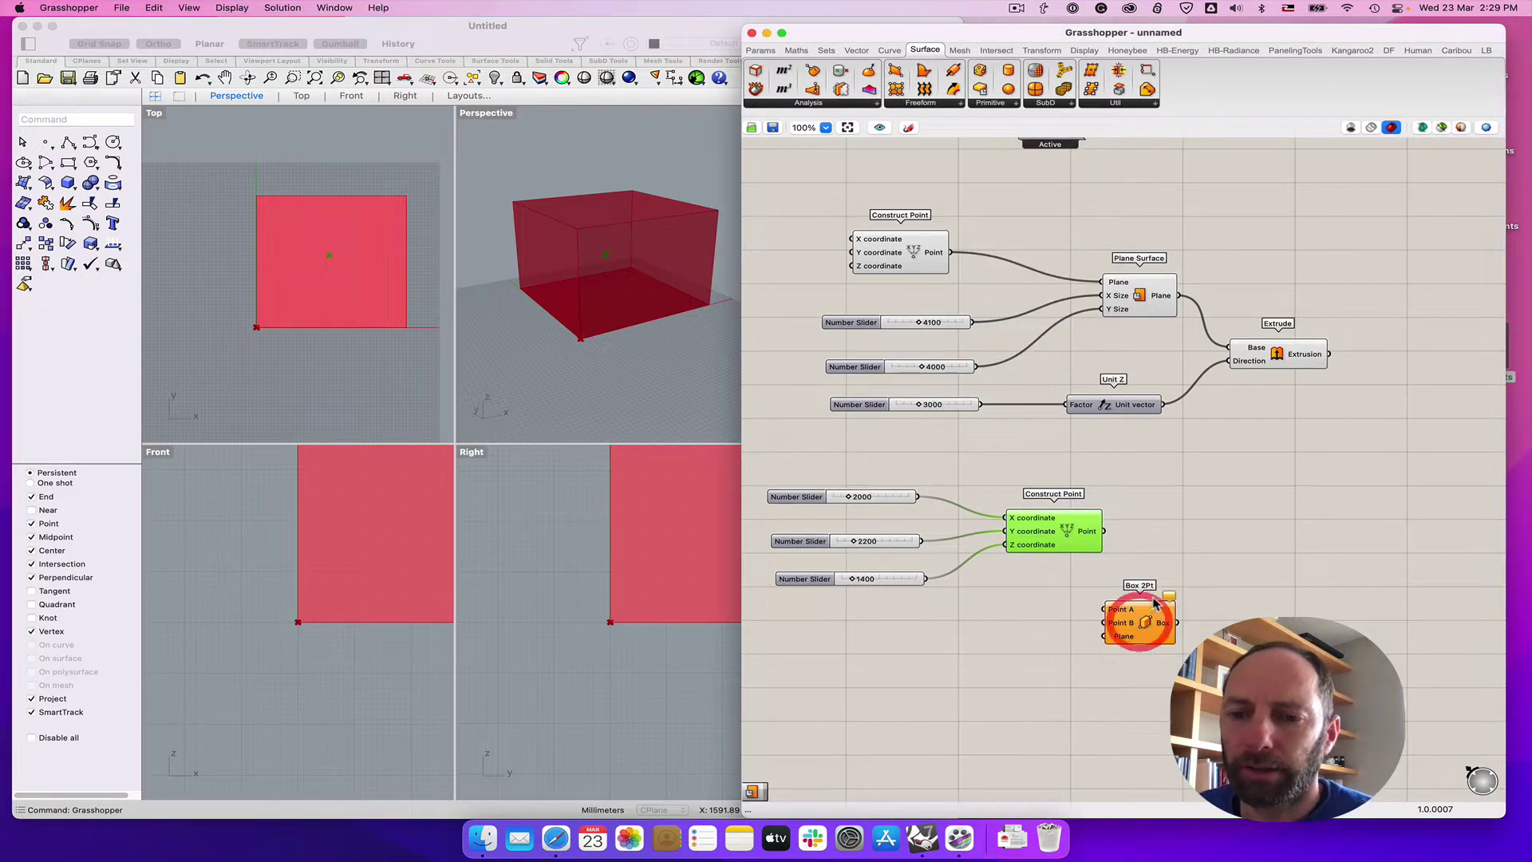
left_click_drag(1155, 603, 1208, 576)
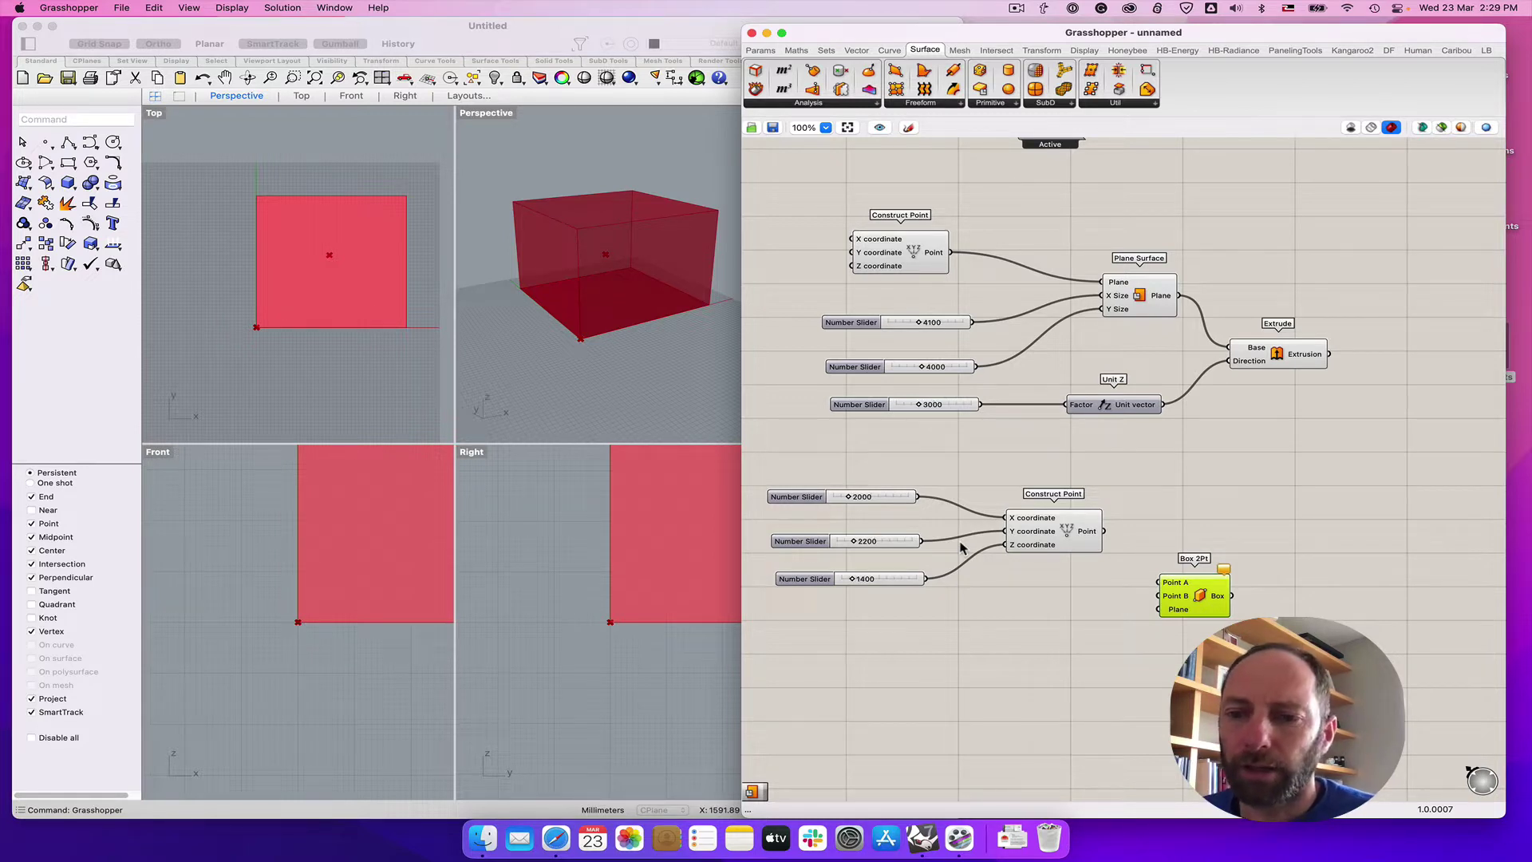
left_click_drag(1208, 585, 1222, 578)
left_click_drag(891, 583, 906, 504)
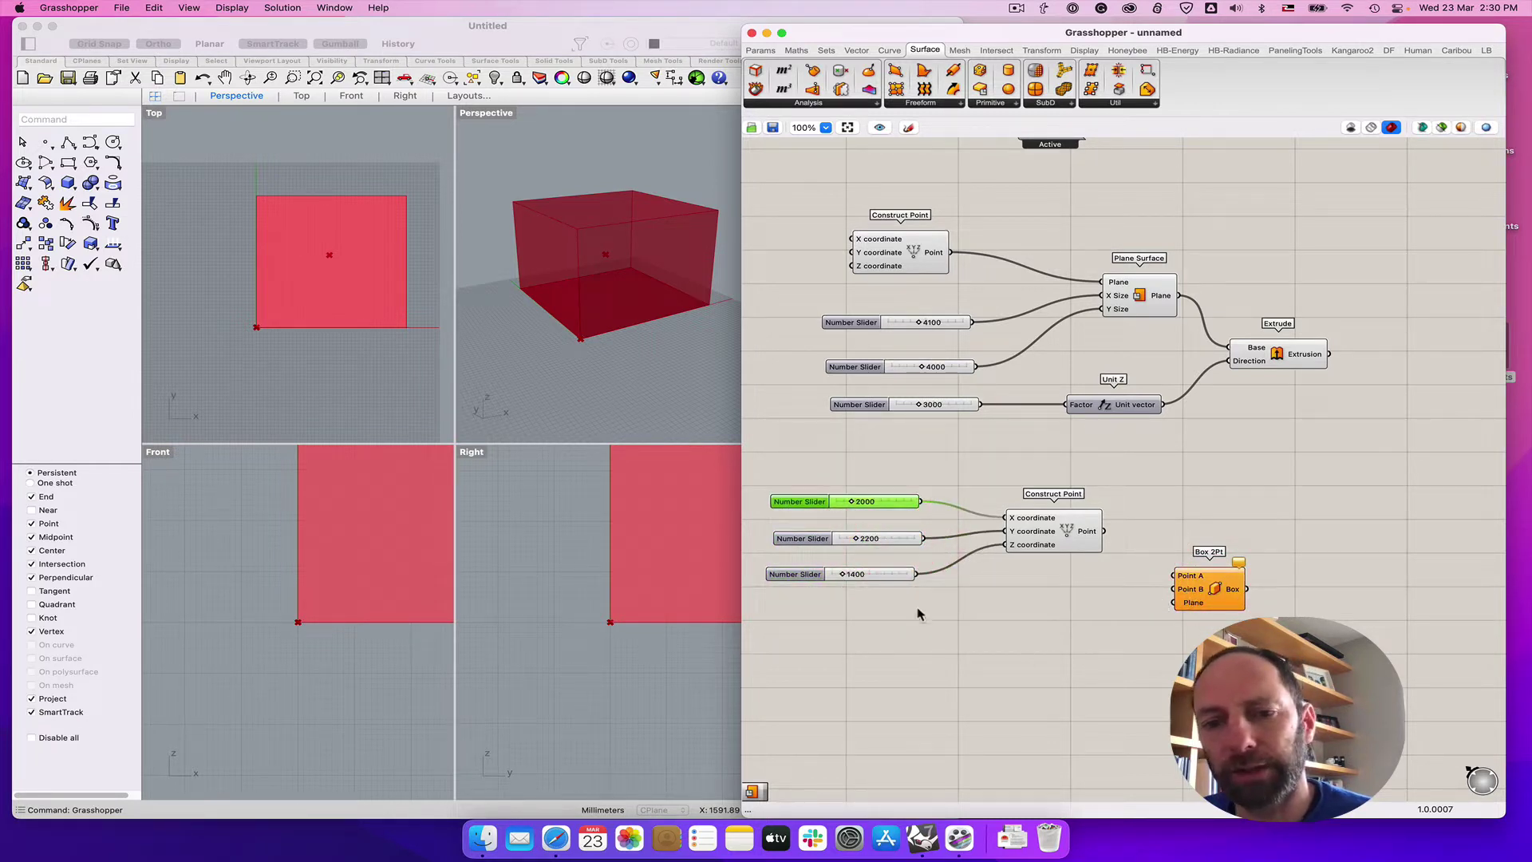
Paste copies of the 2000, 2200 and 1400 sliders below the originals
left_click_drag(763, 477, 936, 619)
left_click(945, 672)
key("super+v")
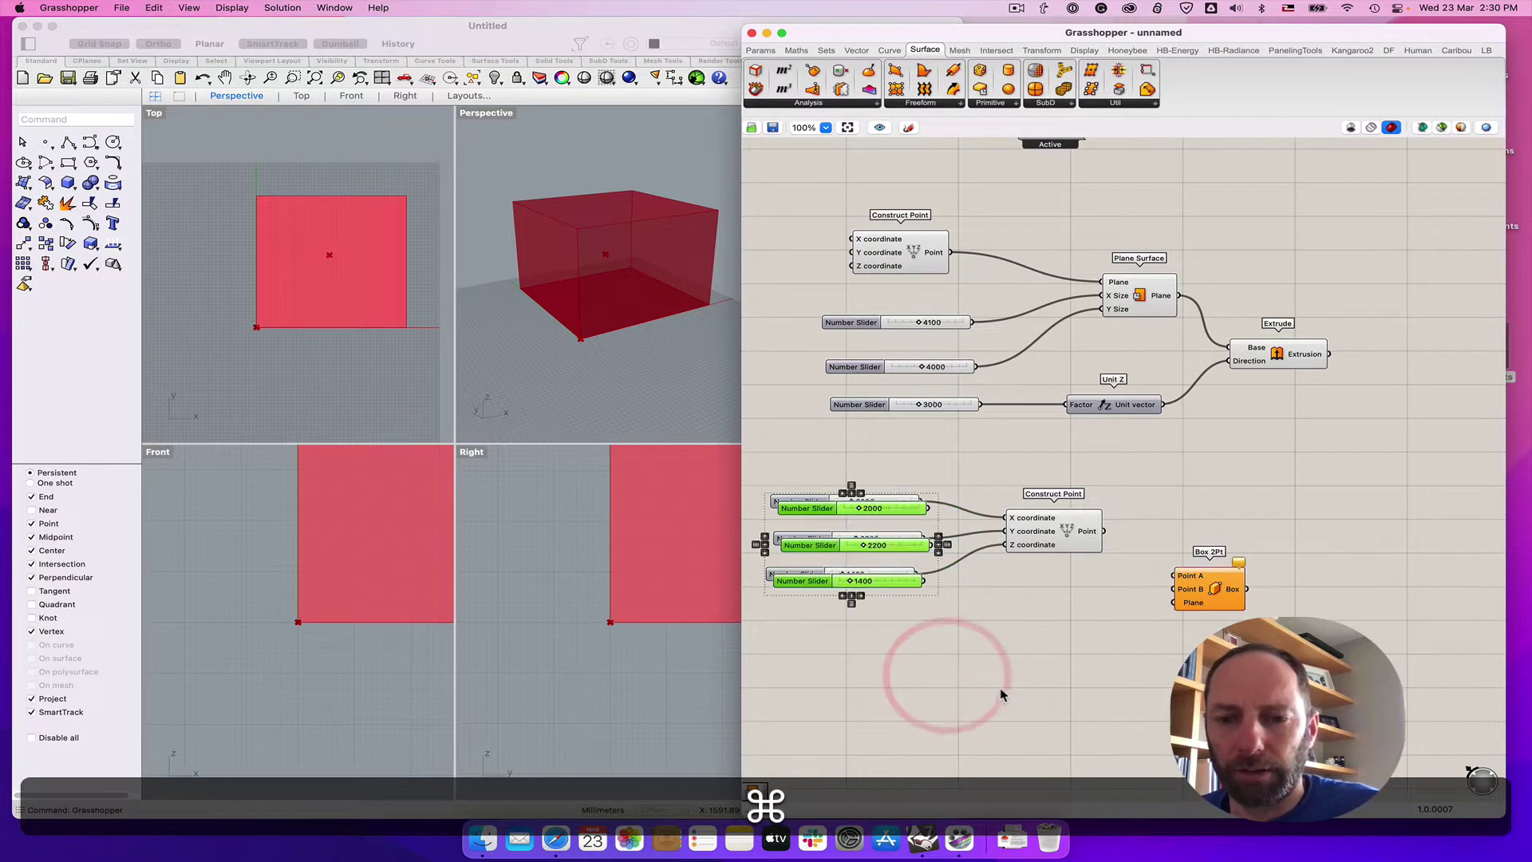
left_click_drag(896, 511, 904, 635)
left_click_drag(1225, 584, 1224, 620)
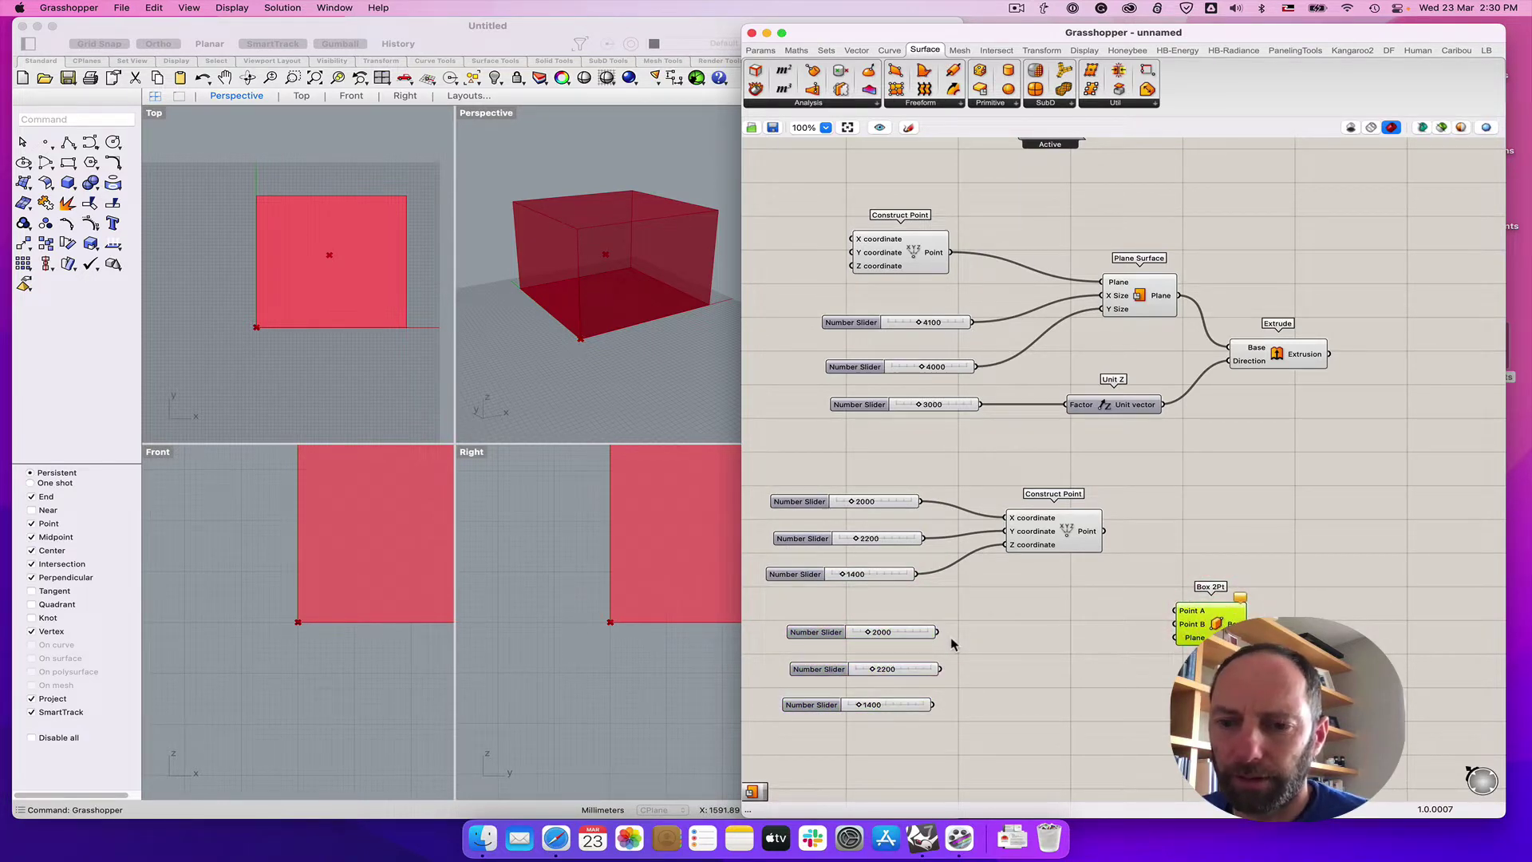
Duplicate the Construct Point, wire the lower sliders into it, and set X to 6400
left_click(1050, 533)
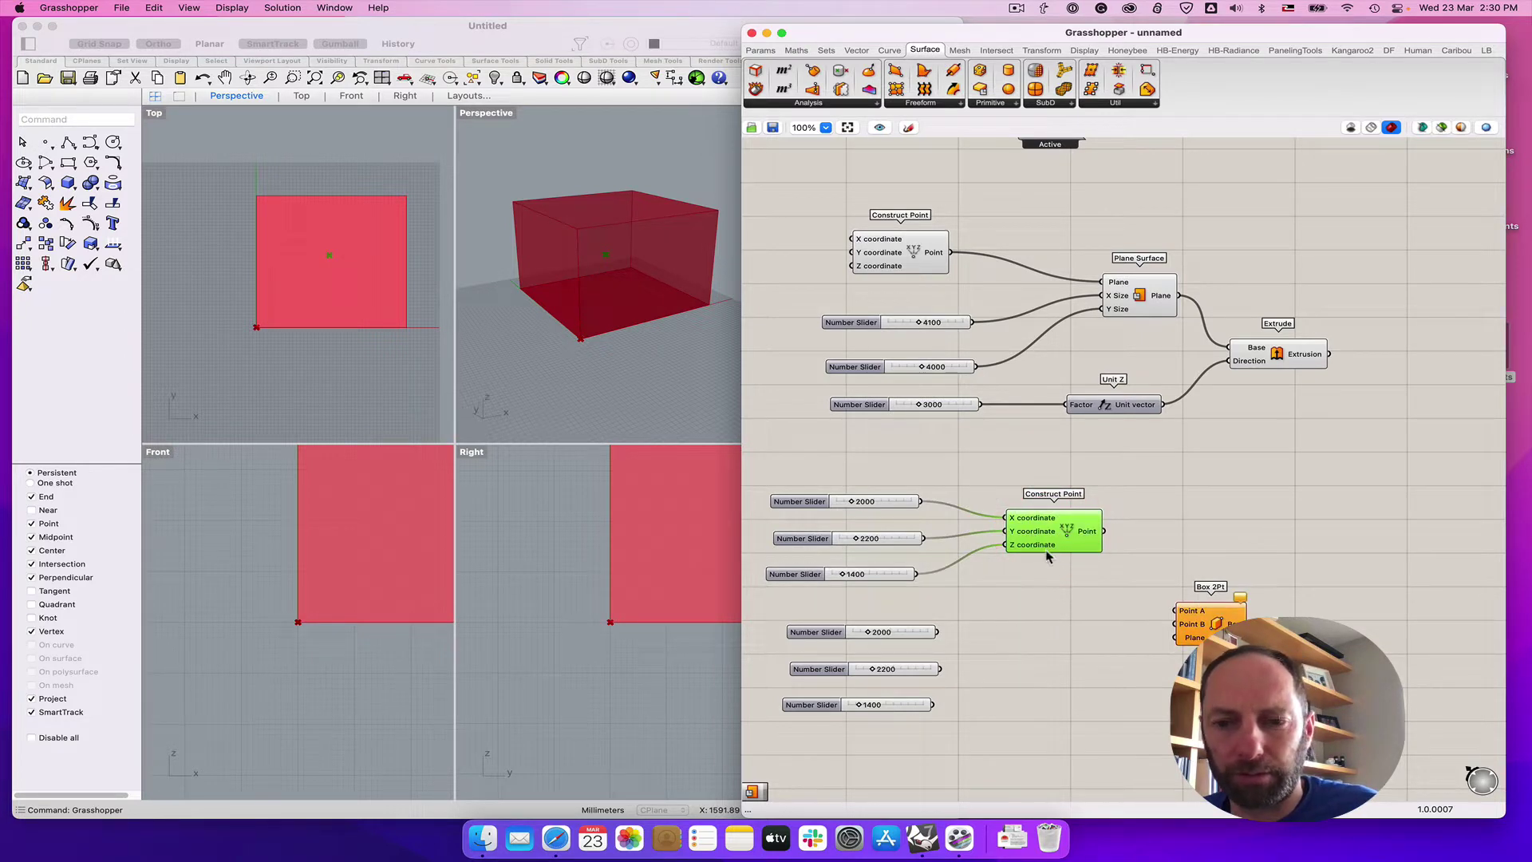
key("super+c")
key("super+shift+v")
left_click_drag(1050, 538, 1007, 667)
left_click_drag(933, 704, 1012, 680)
left_click(870, 635)
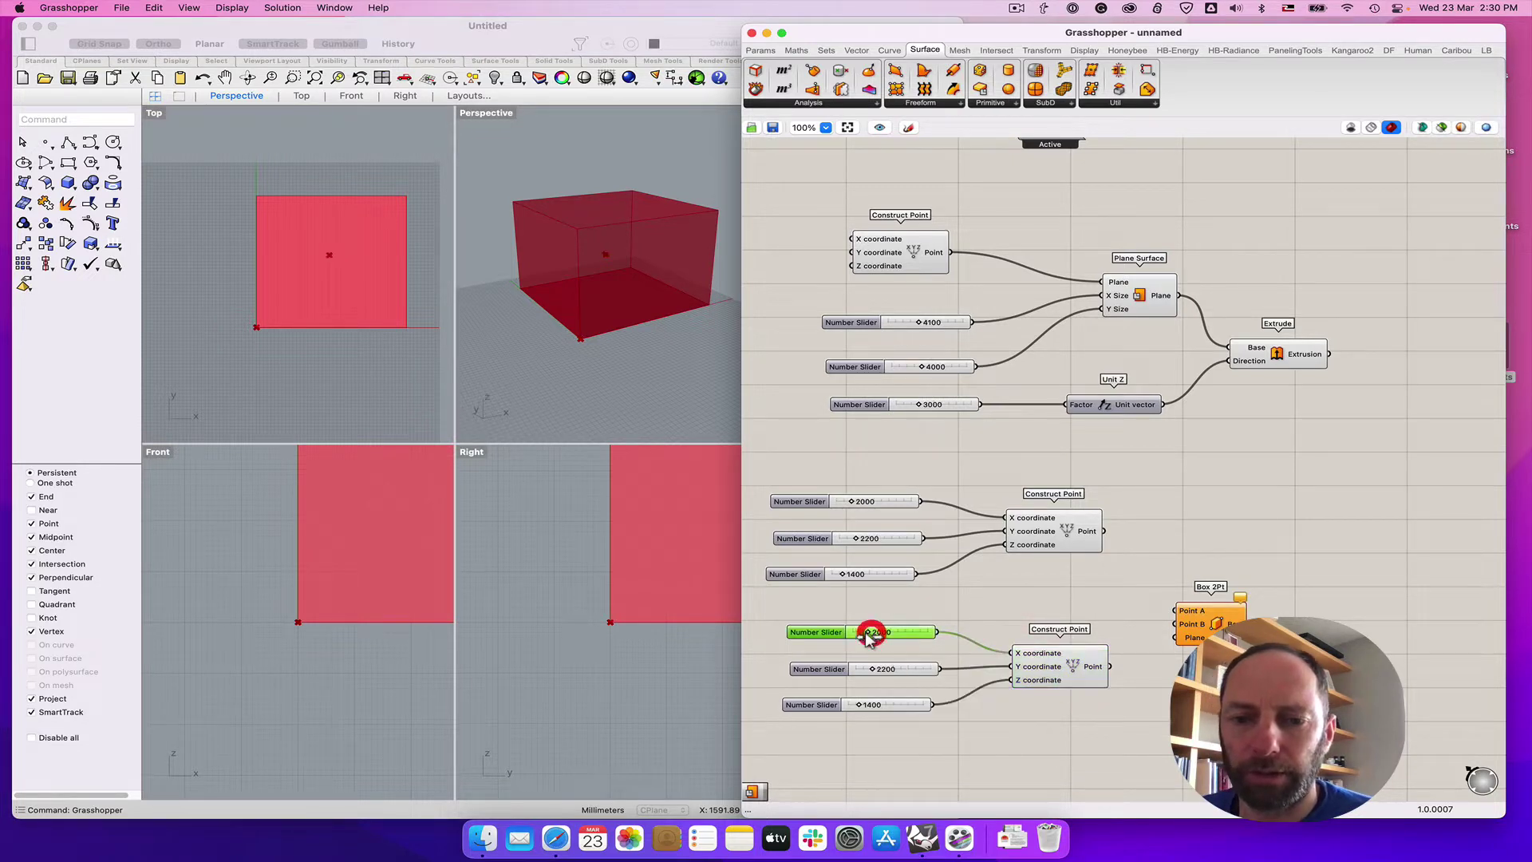
left_click_drag(870, 634, 892, 706)
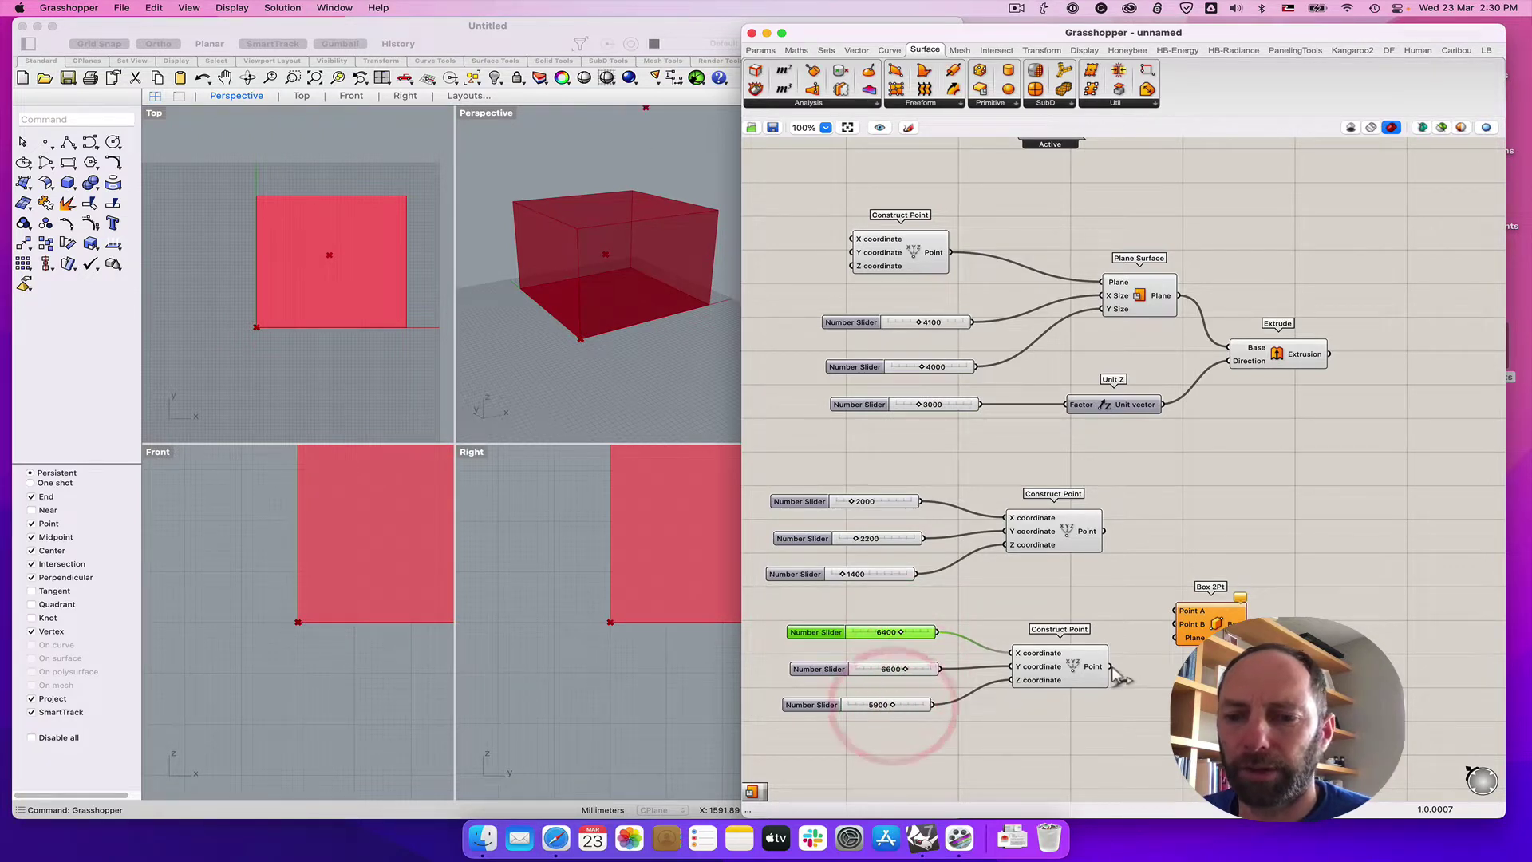
Wire the upper point to Box 2Pt Point A and the lower to Point B, then inspect both boxes
left_click_drag(1111, 667, 1175, 623)
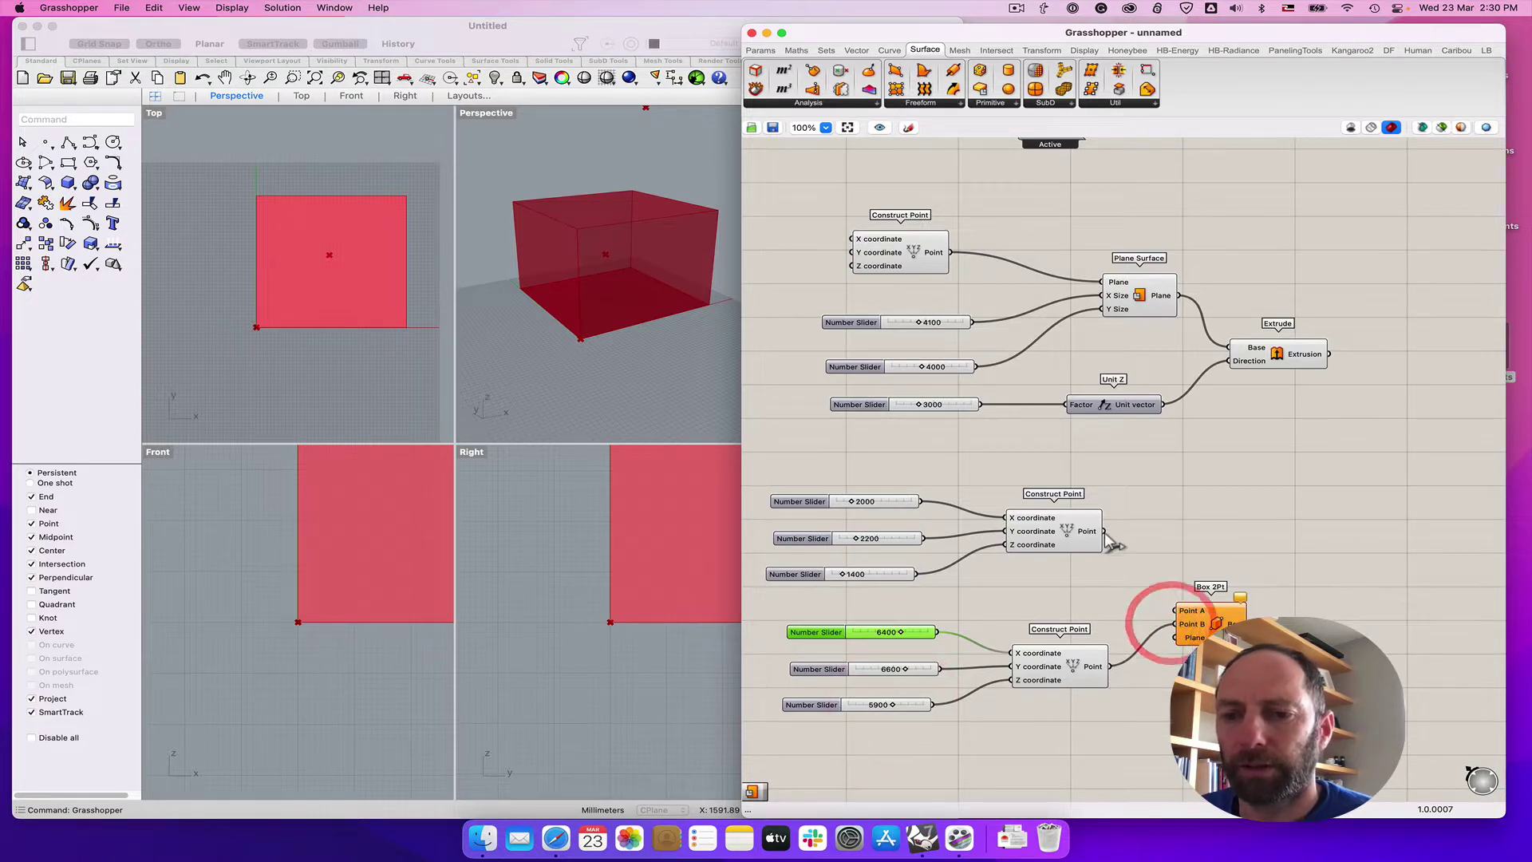
left_click_drag(1105, 532, 1174, 610)
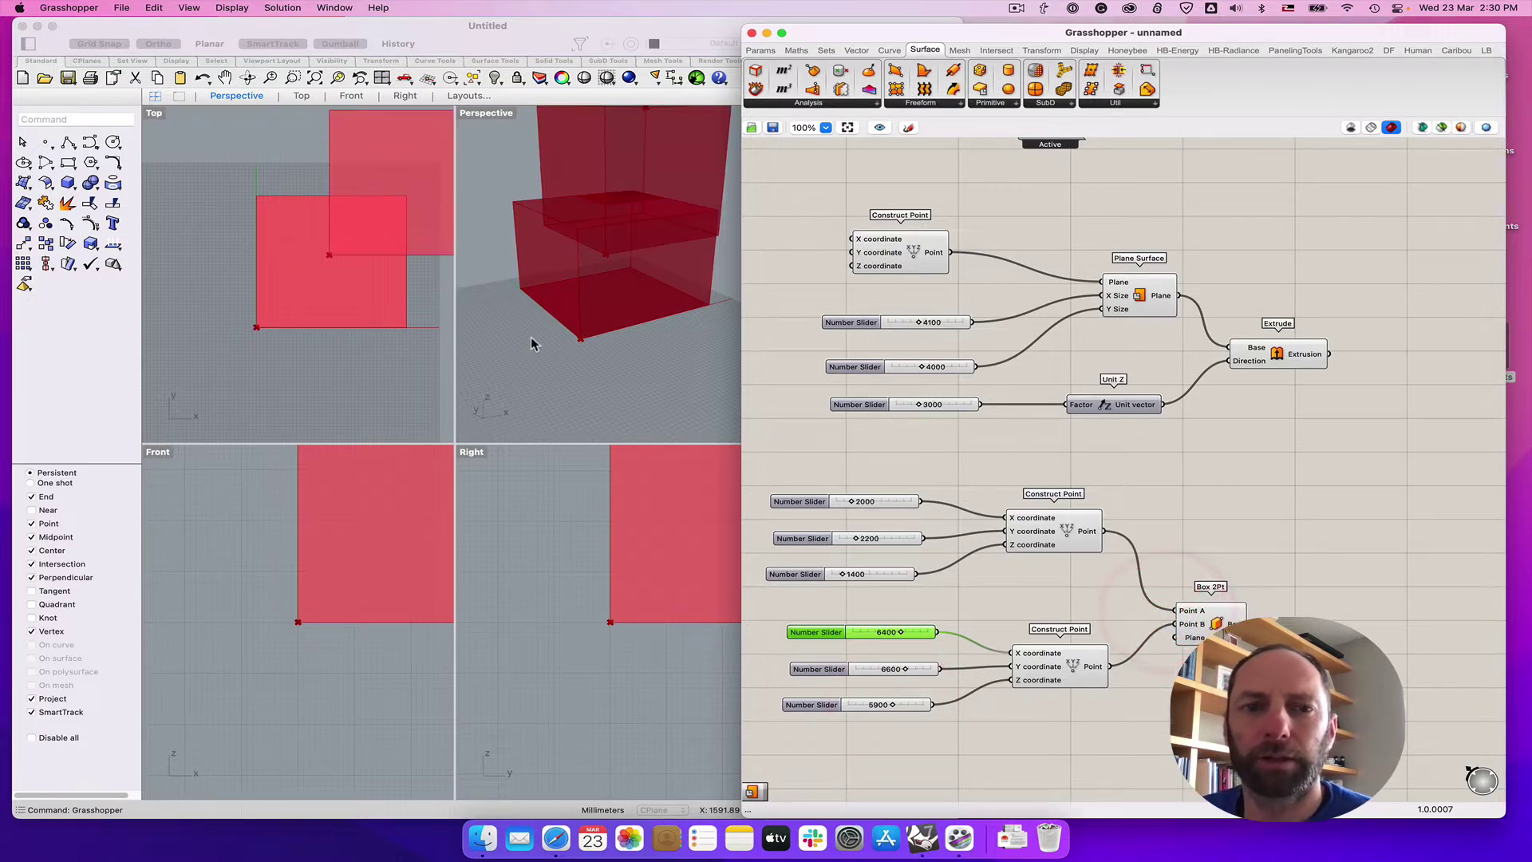
mouse_move(532, 344)
right_mouse_down()
mouse_move(524, 325)
mouse_move(524, 339)
mouse_move(543, 327)
right_mouse_up()
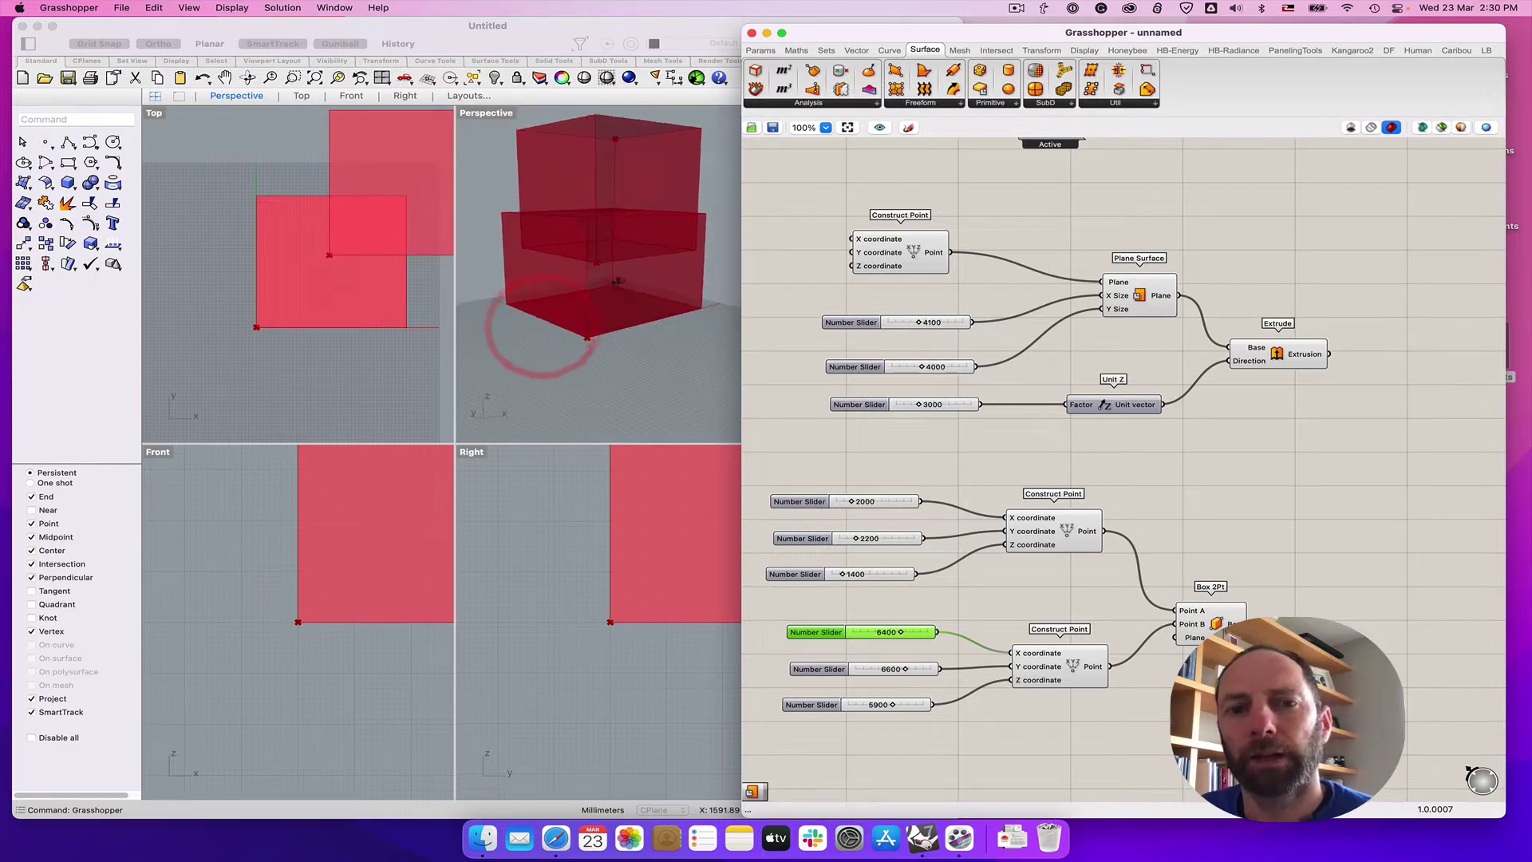
right_click_drag(611, 284, 630, 279)
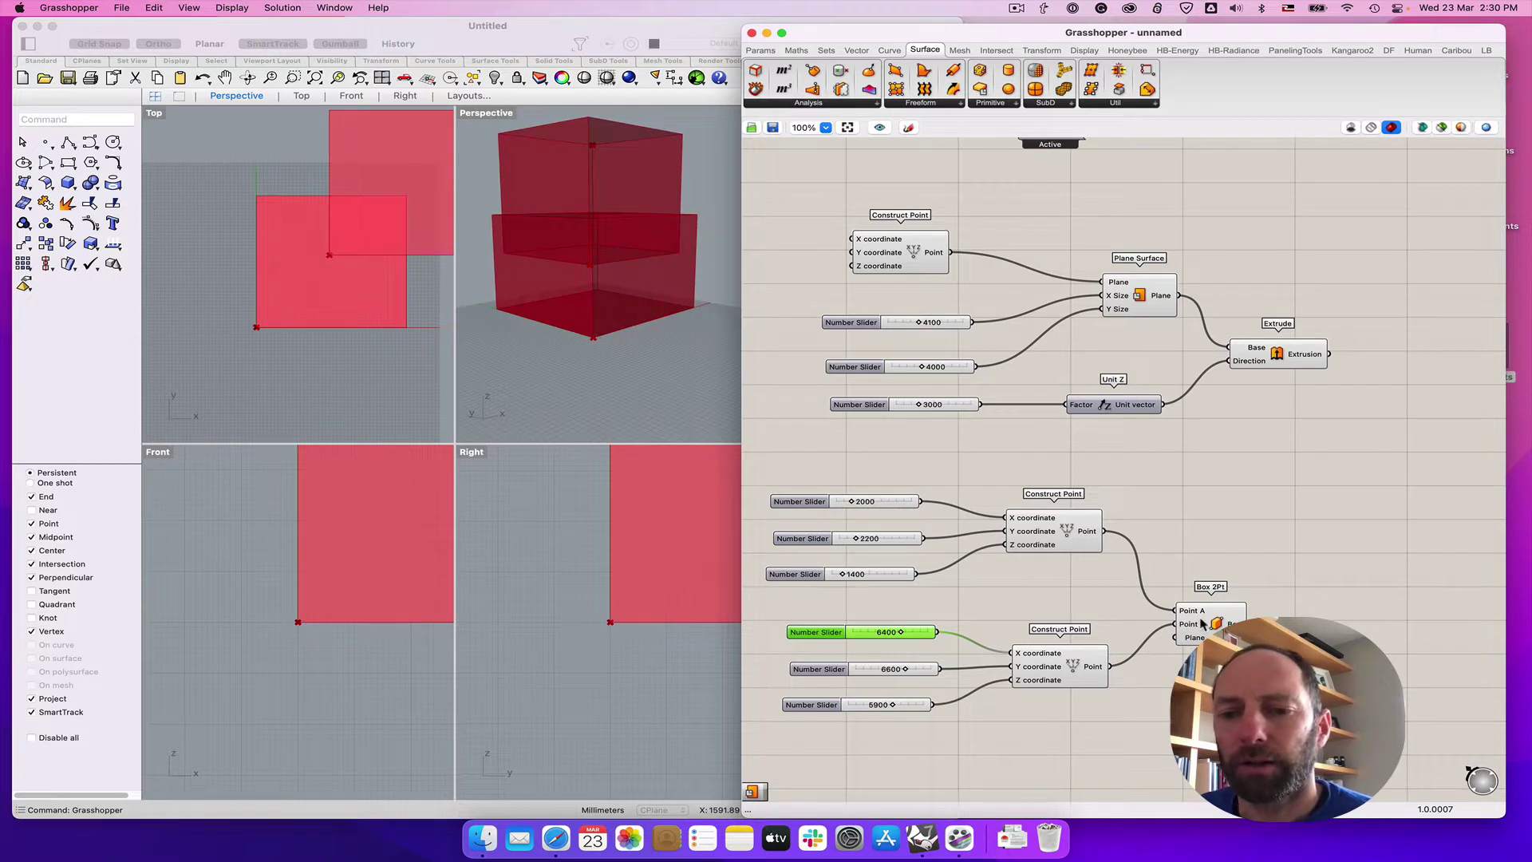
left_click_drag(1204, 623, 1220, 617)
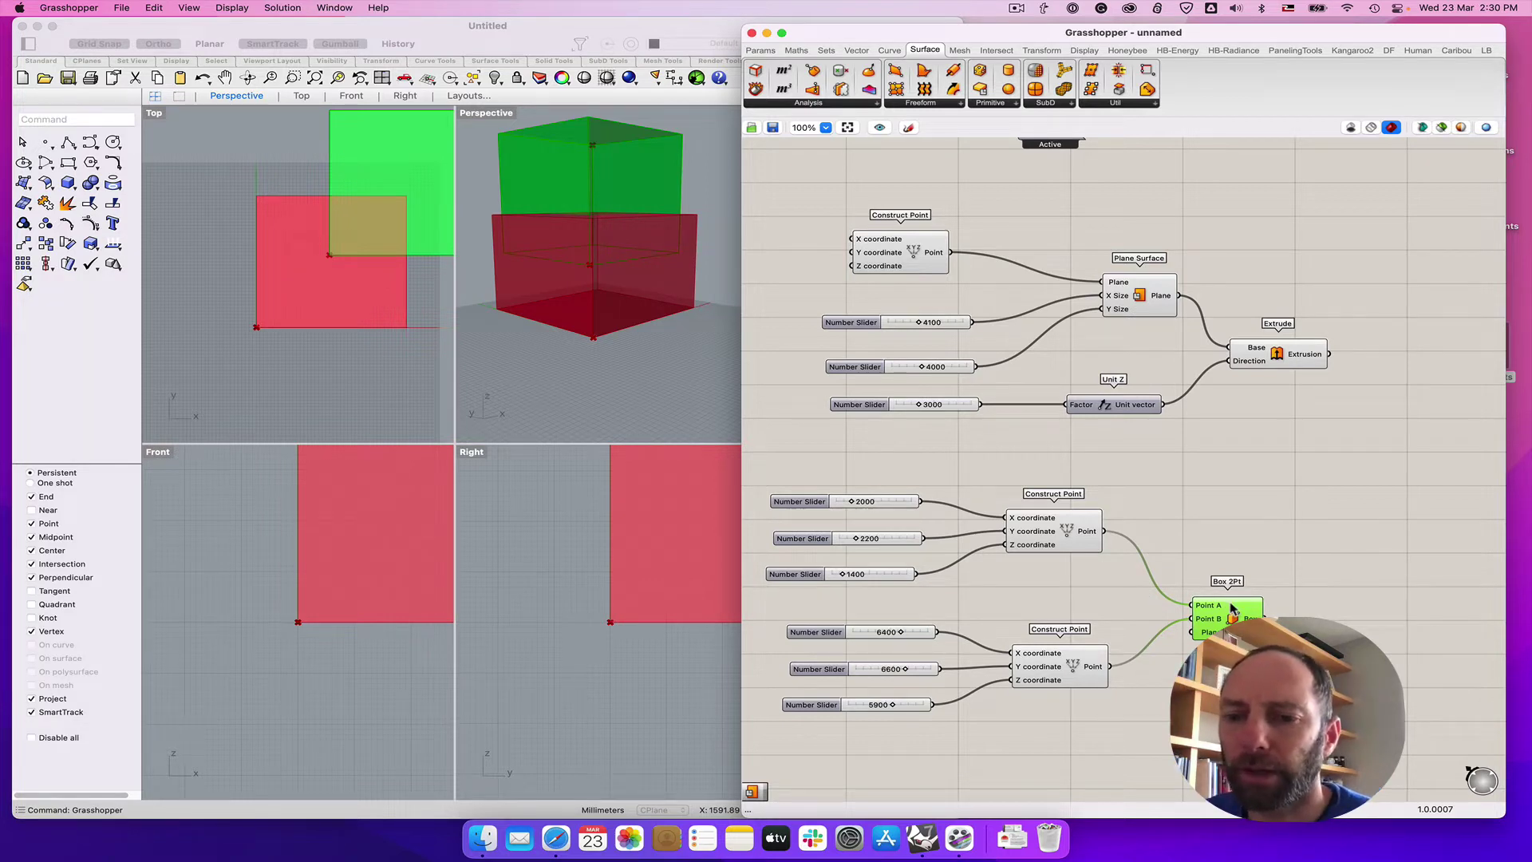
left_click_drag(1231, 608, 1242, 603)
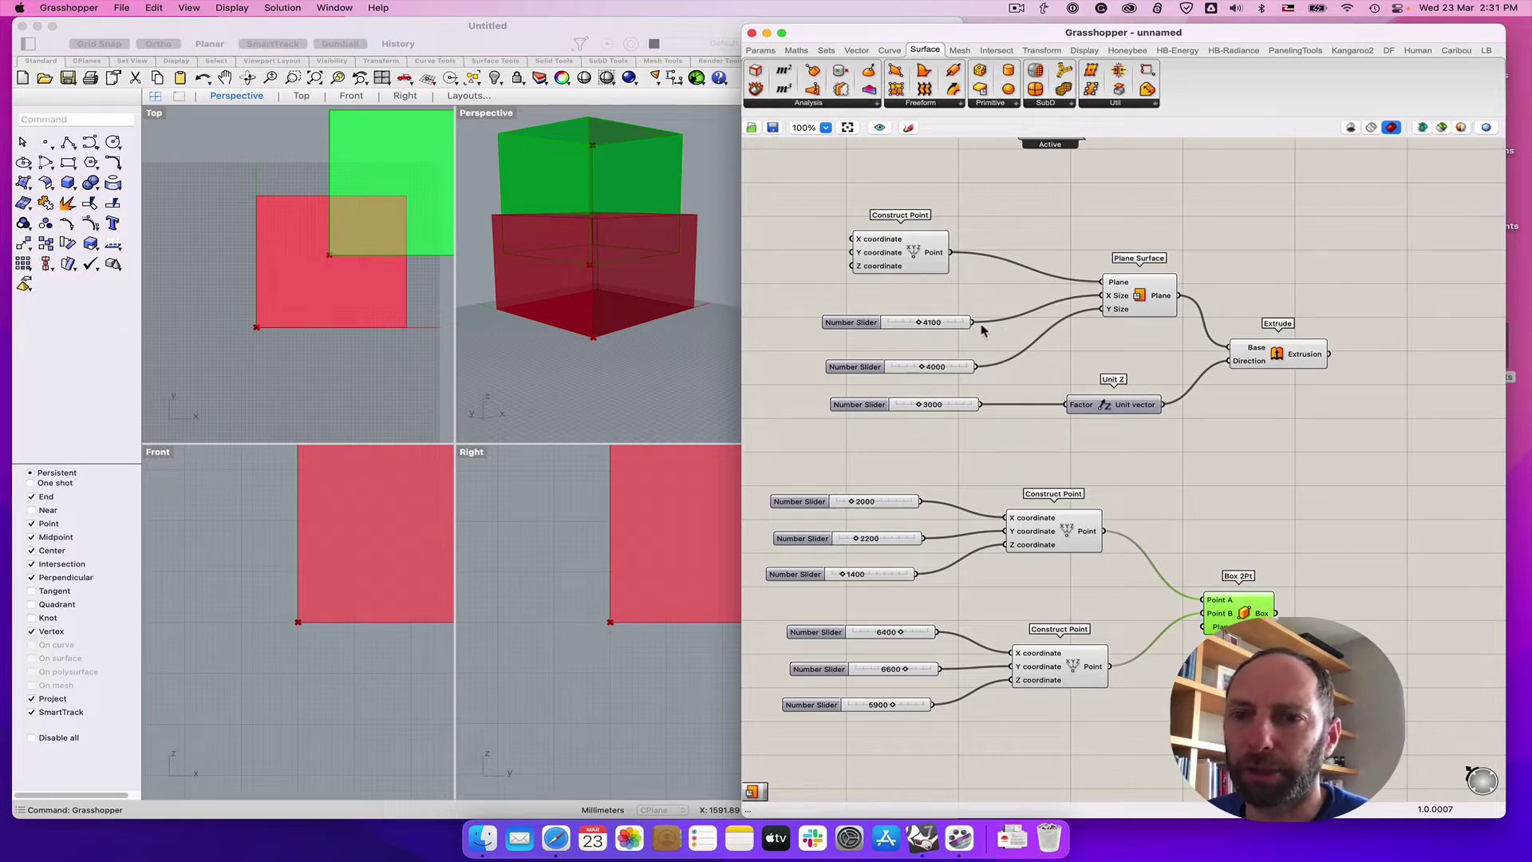
left_click_drag(770, 174, 1367, 450)
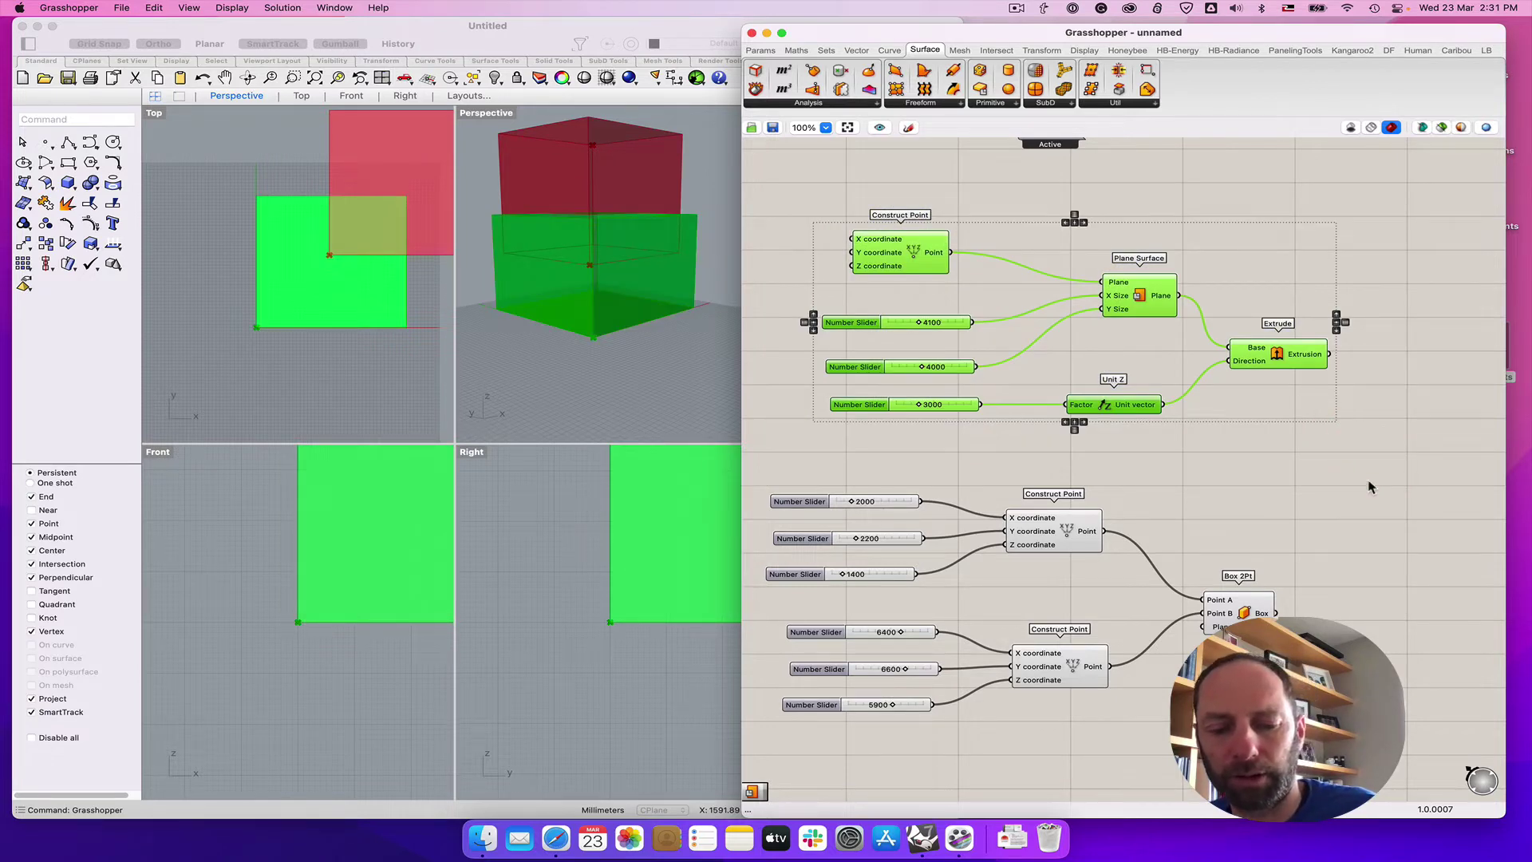
key("super+g")
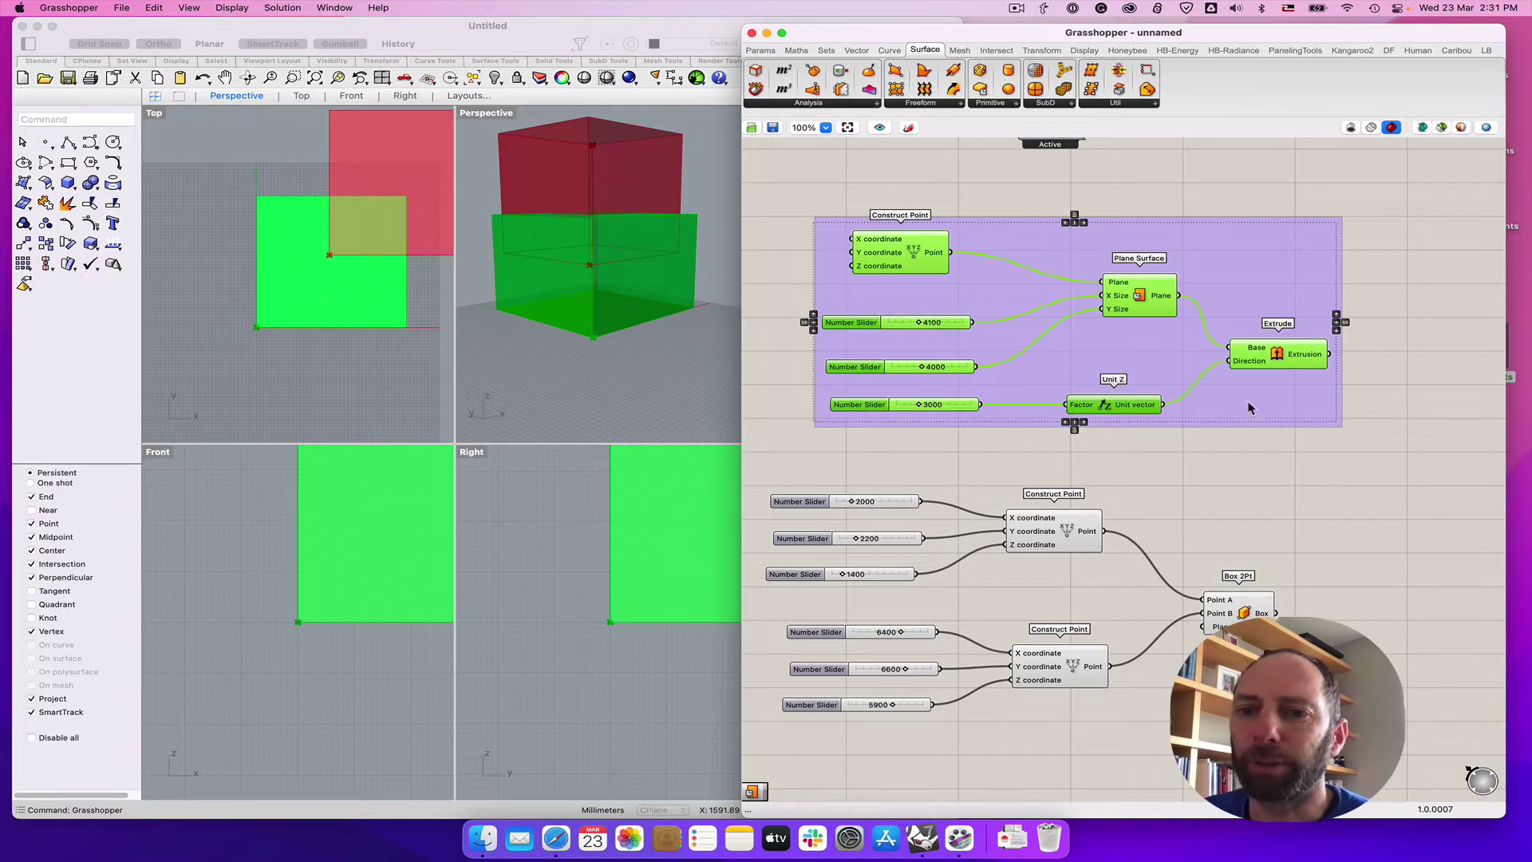
left_click(1368, 483)
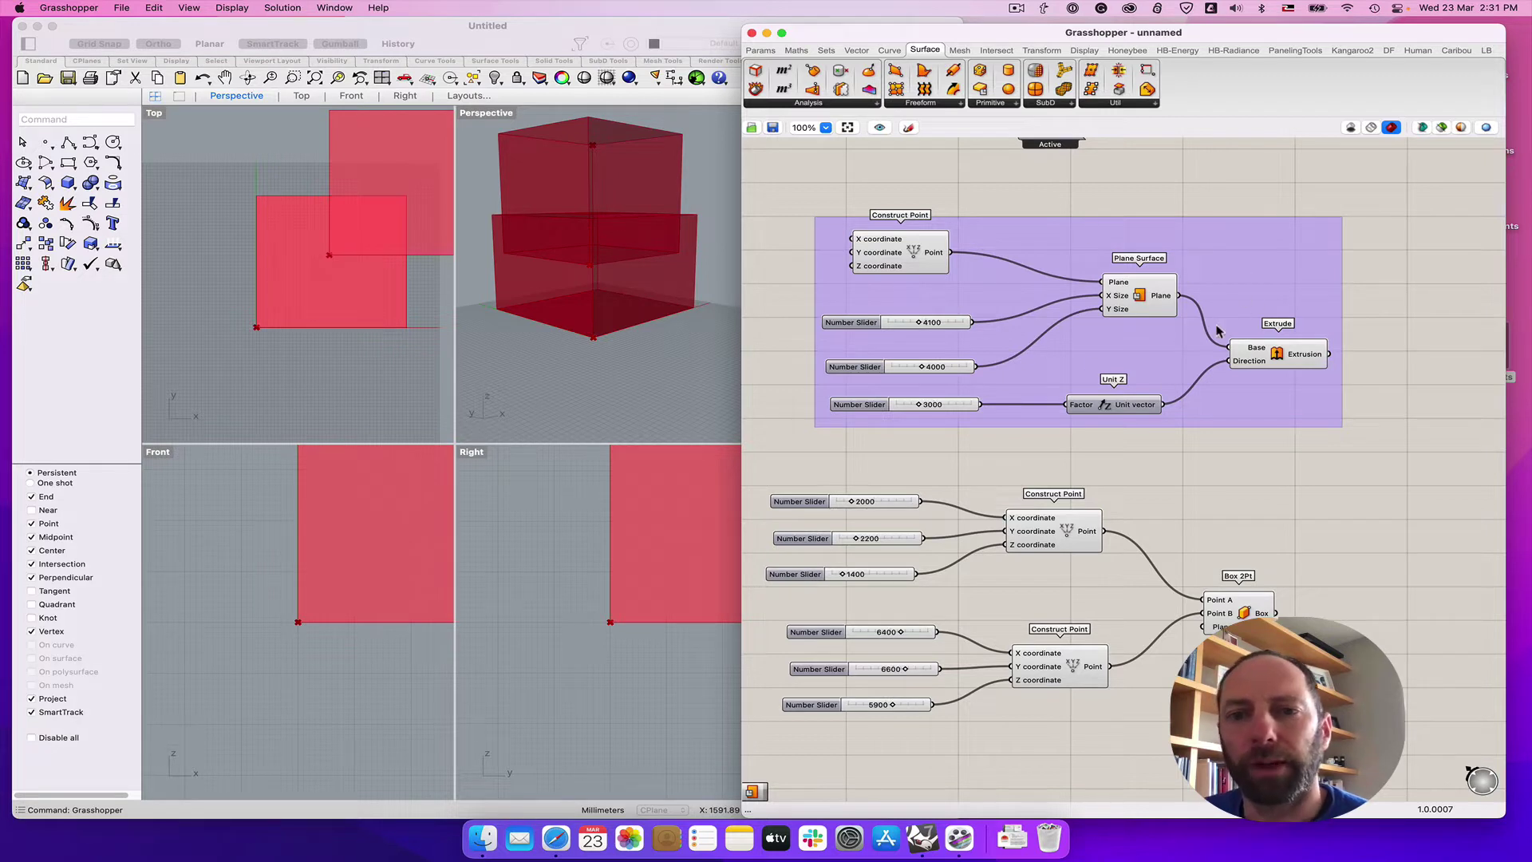
left_click(1277, 355)
left_click(1307, 537)
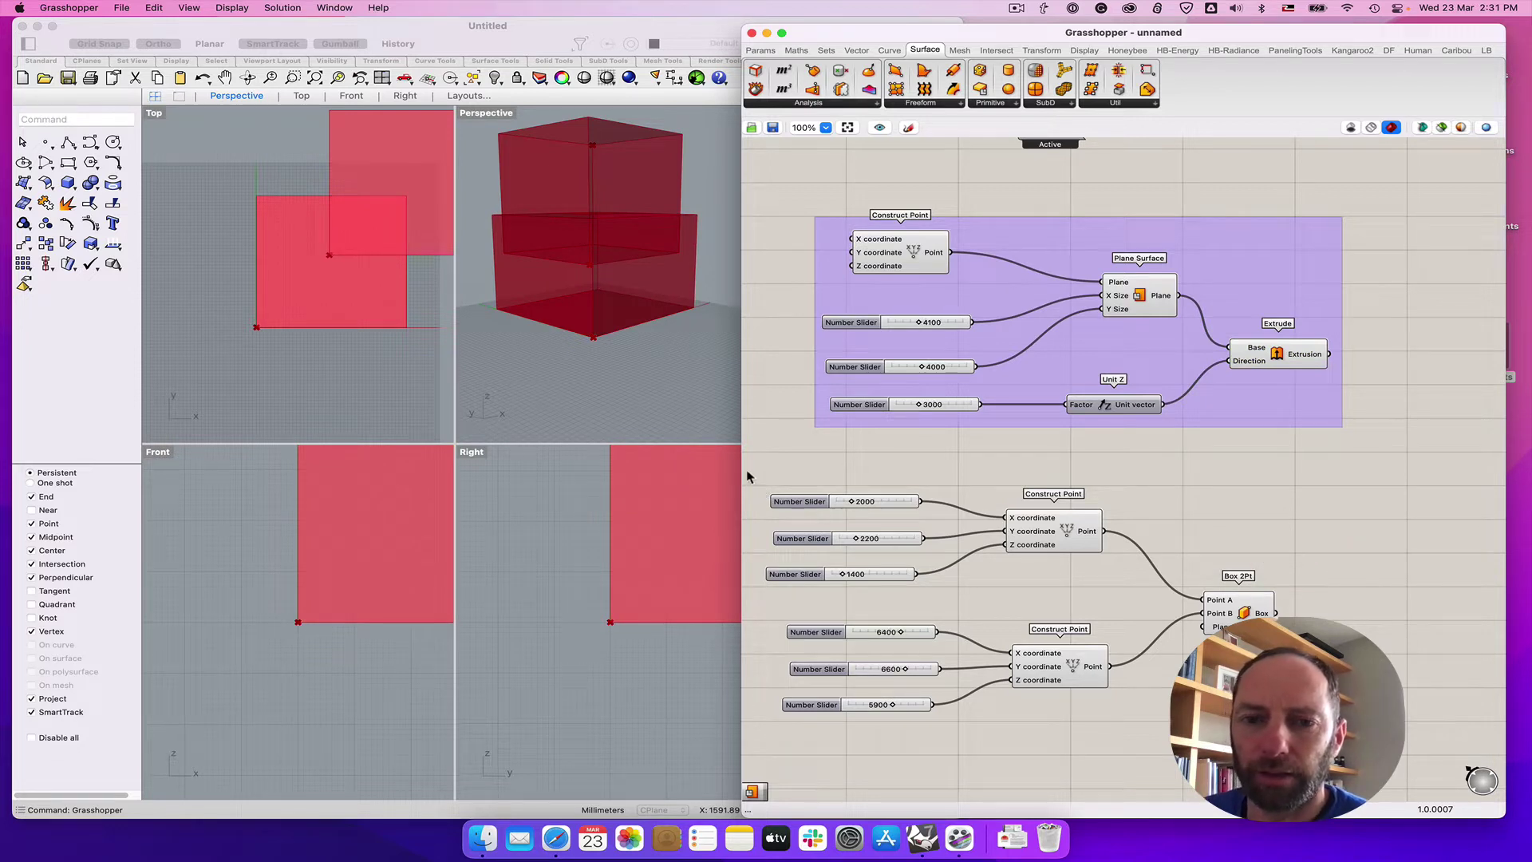
left_click_drag(751, 469, 1331, 752)
left_click(1389, 637)
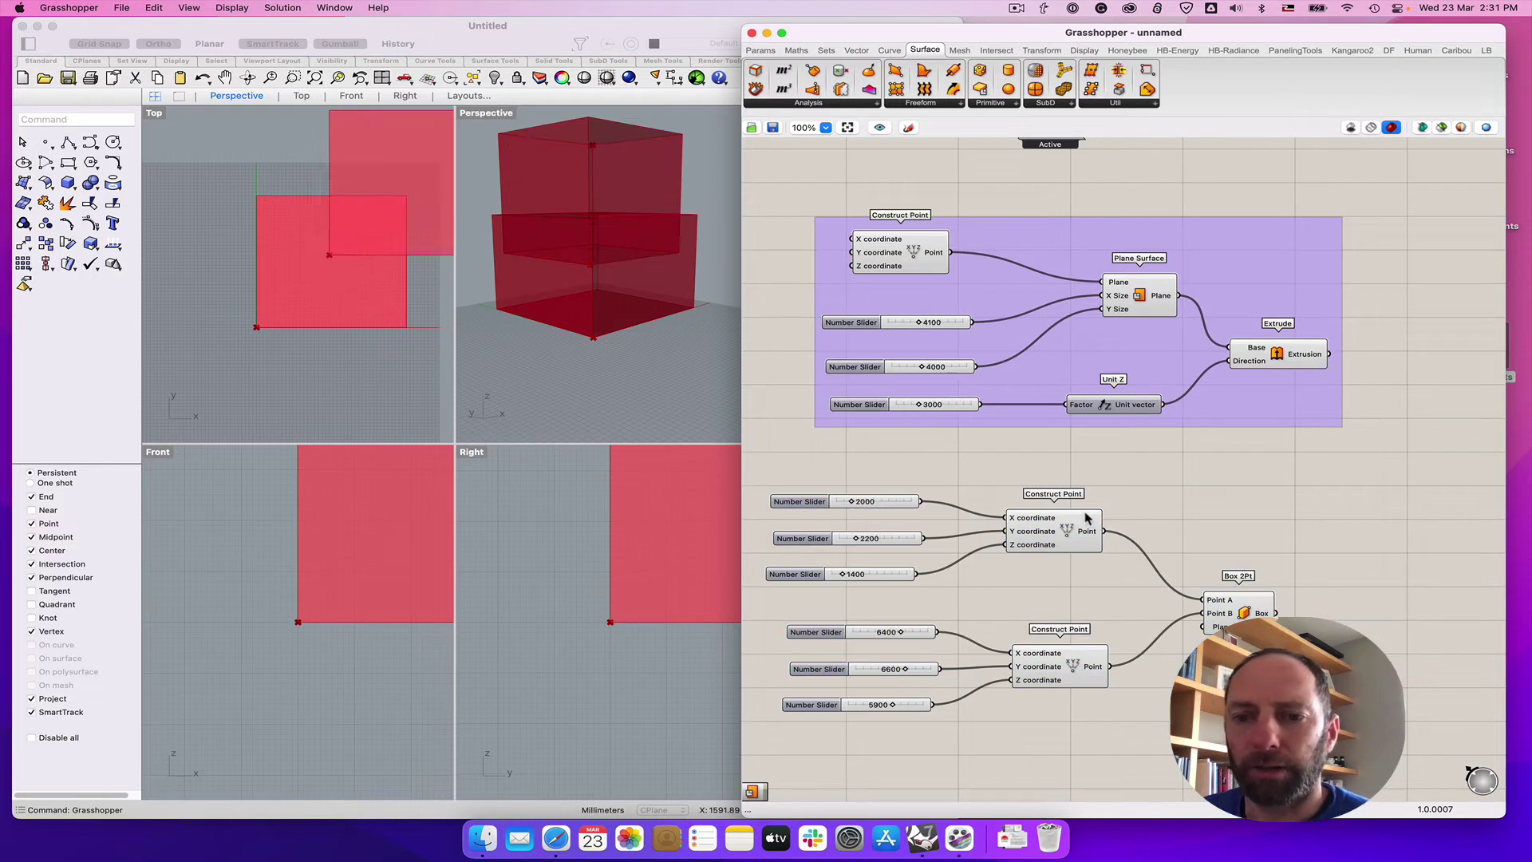
mouse_move(1090, 519)
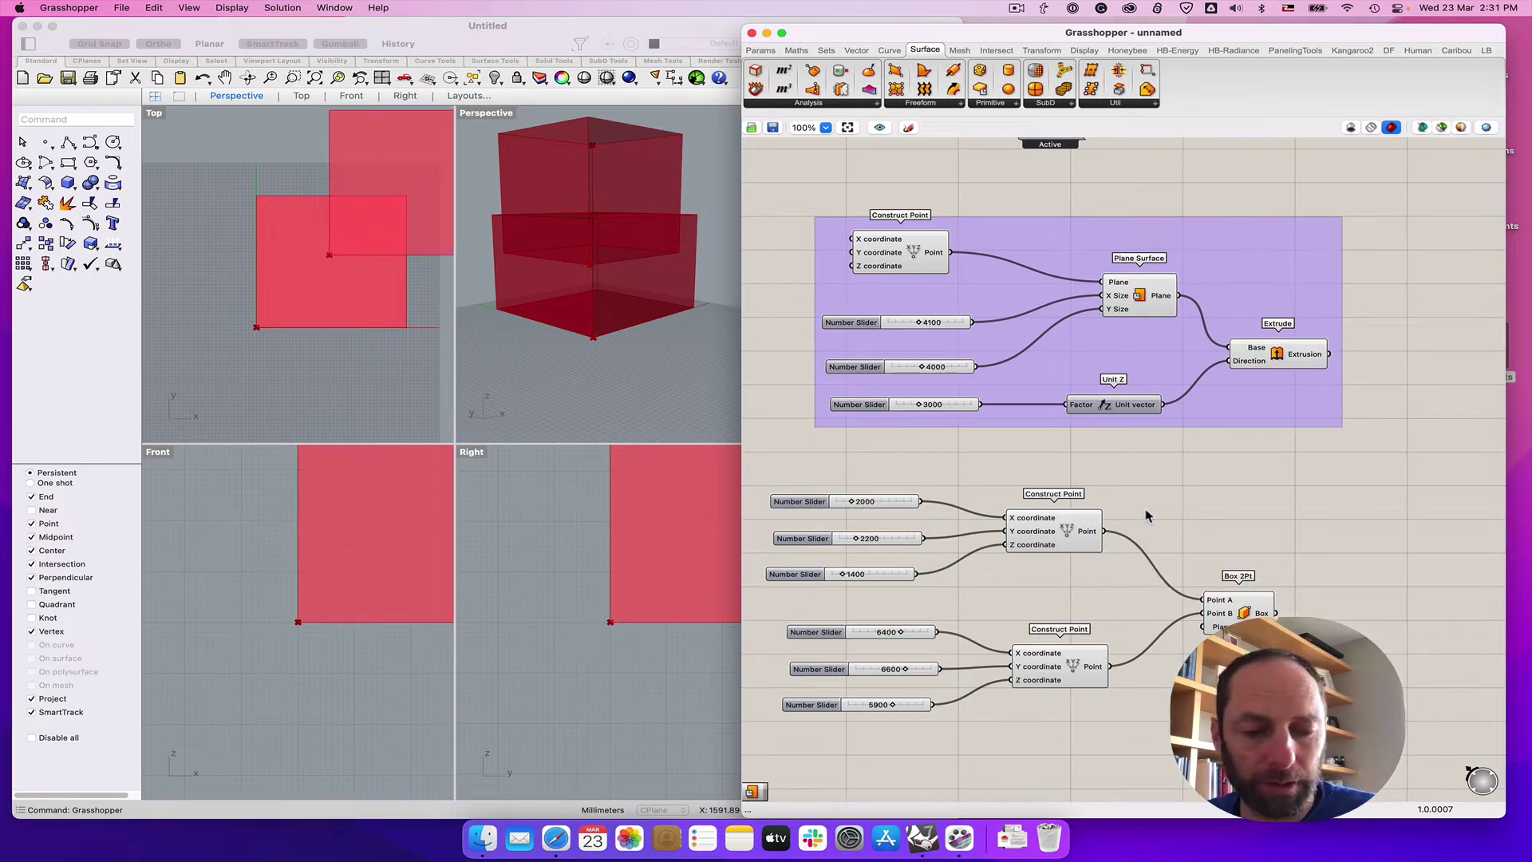
Add a 'Box 2' scribble label above the lower components and window-select them together
double_click(1206, 509)
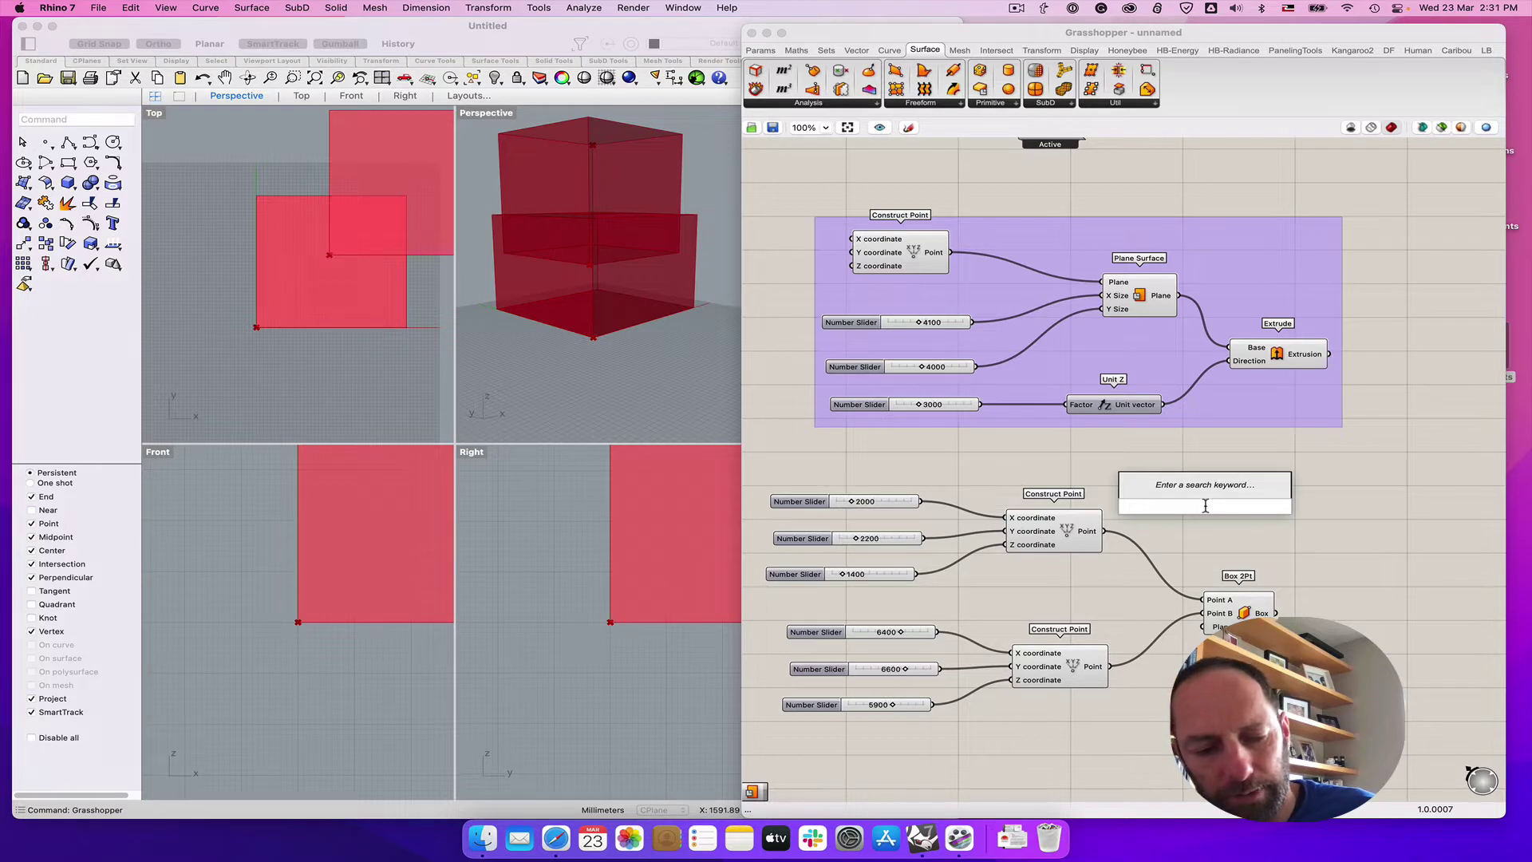
type("Scribble")
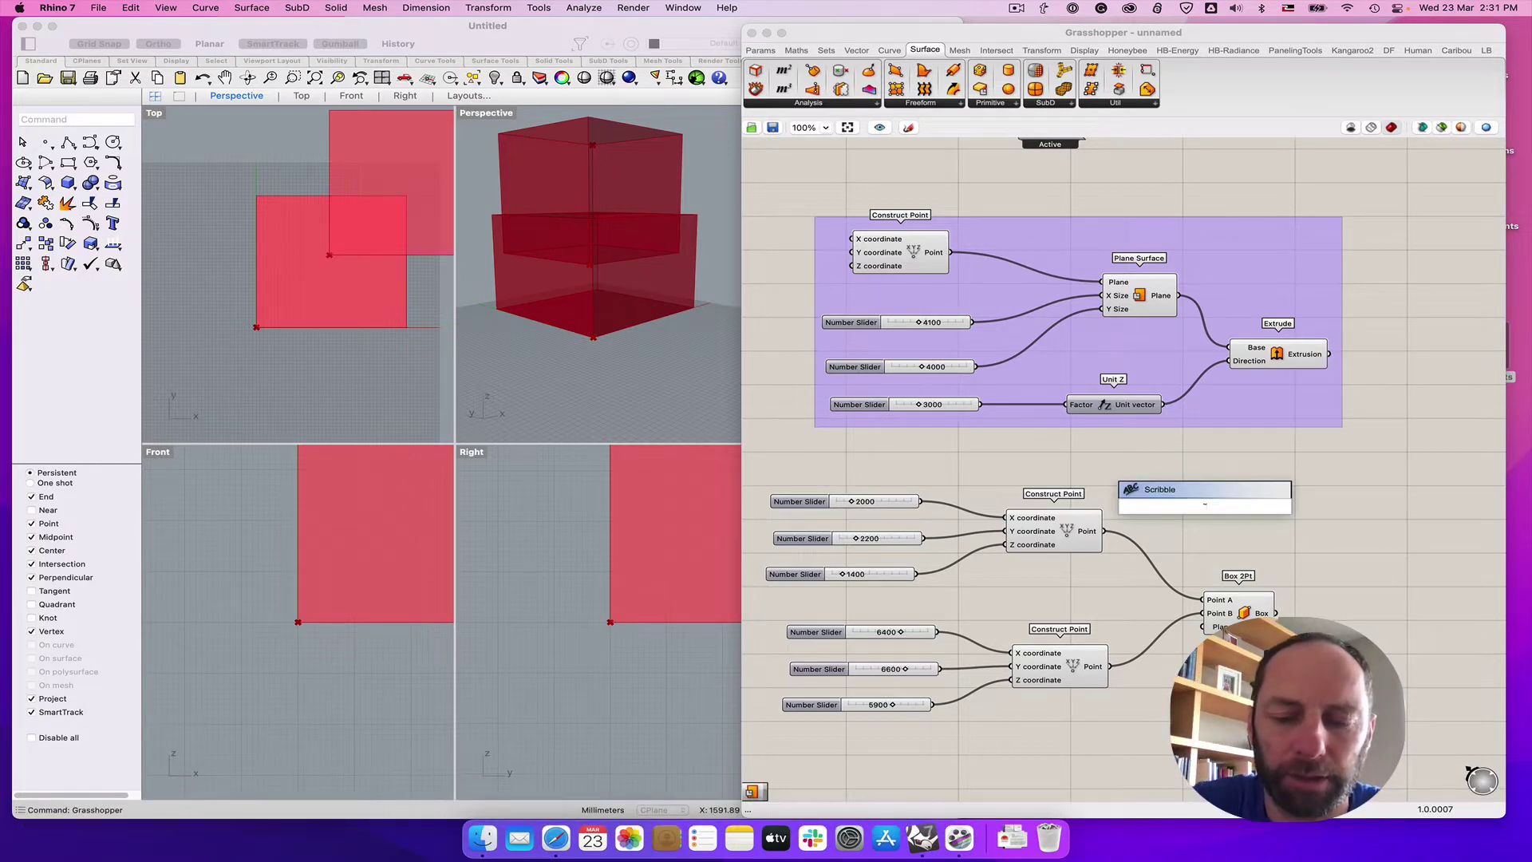
key("shift")
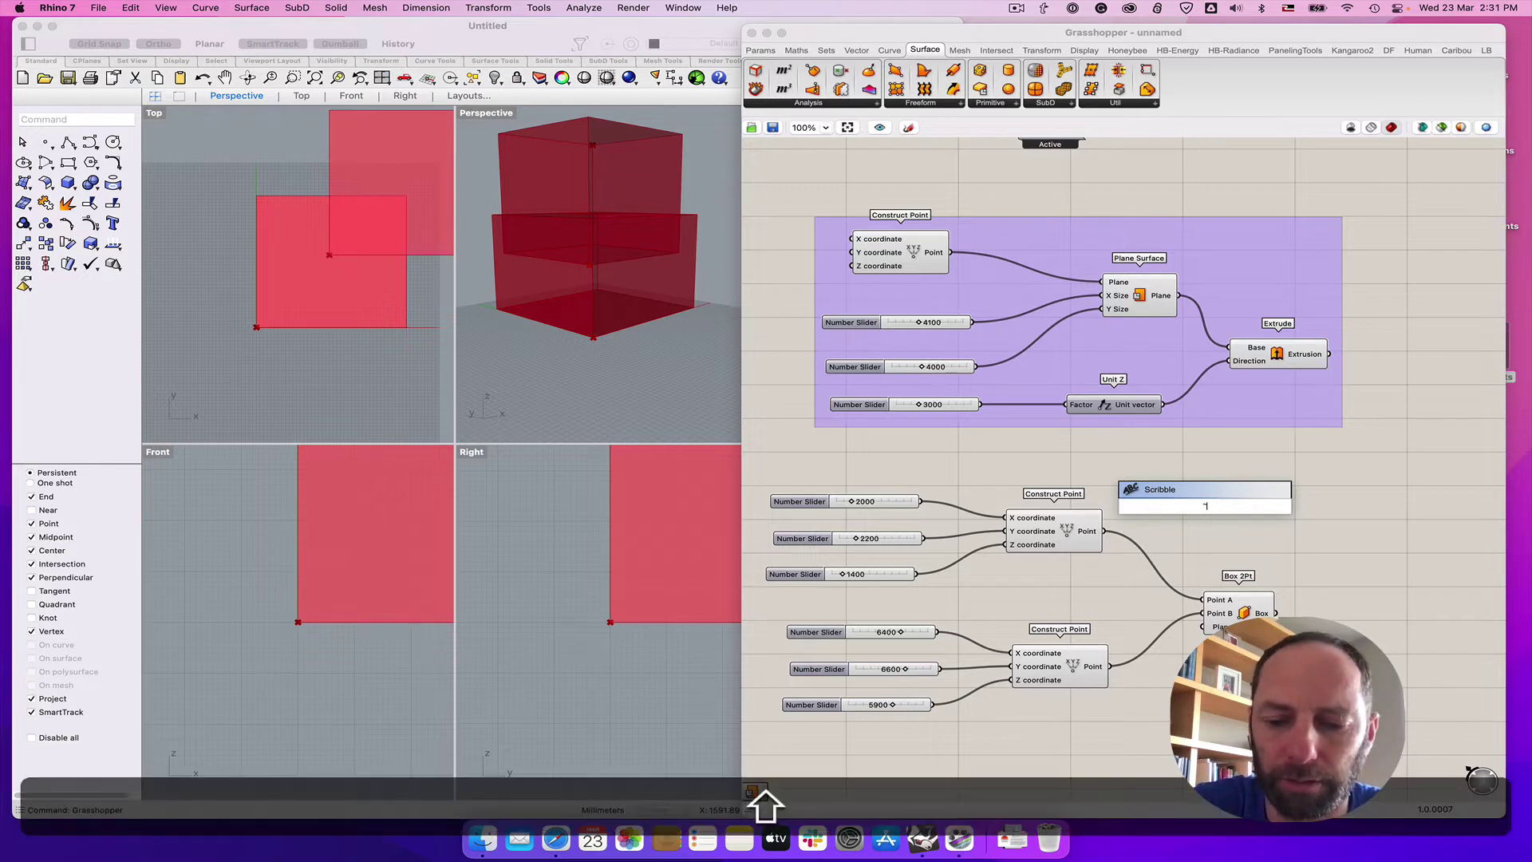
key("BackSpace")
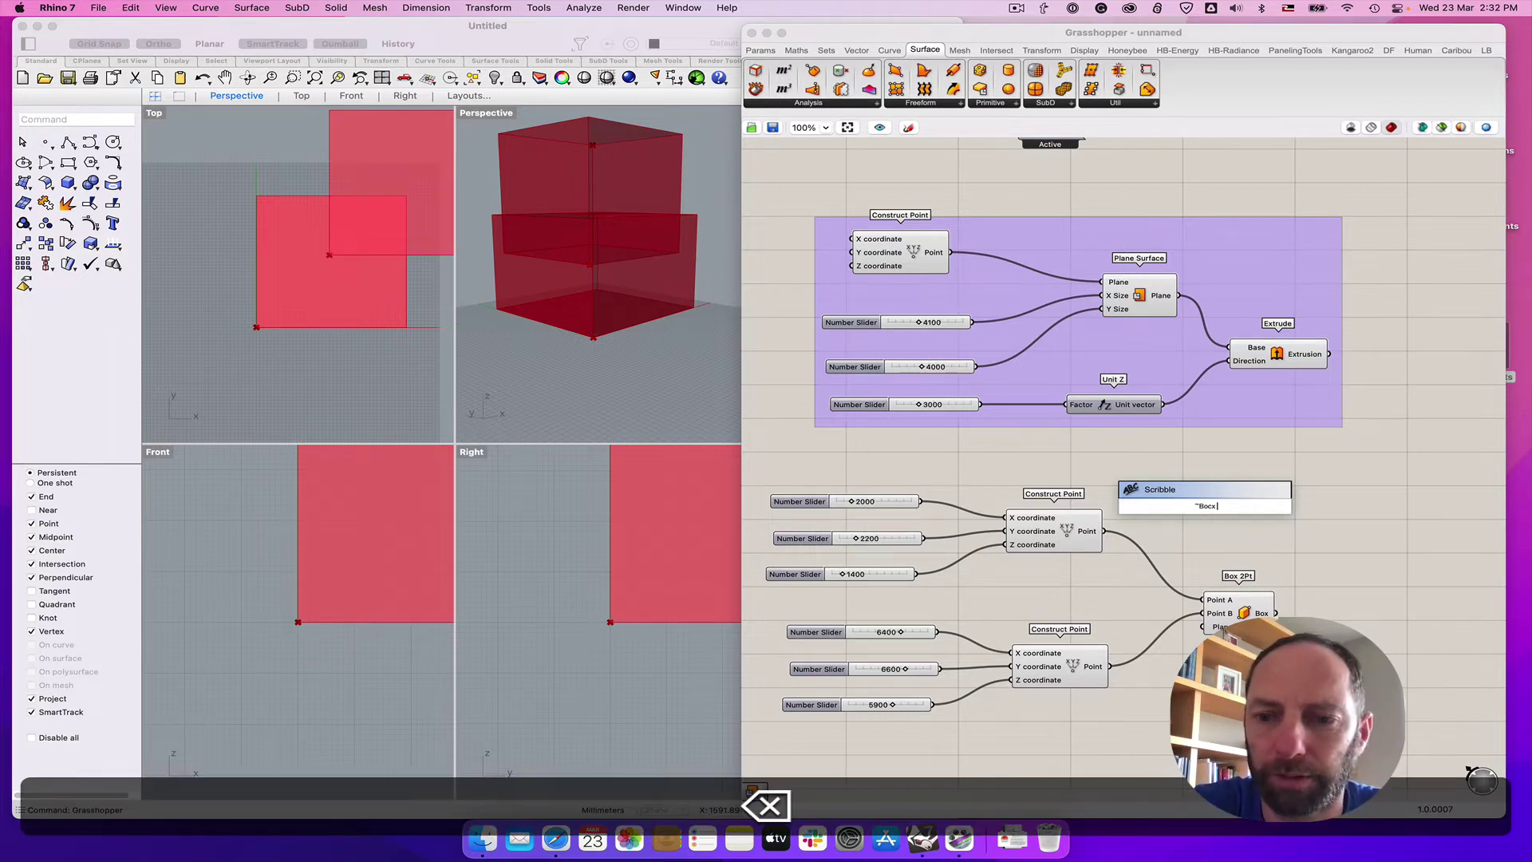
type("2")
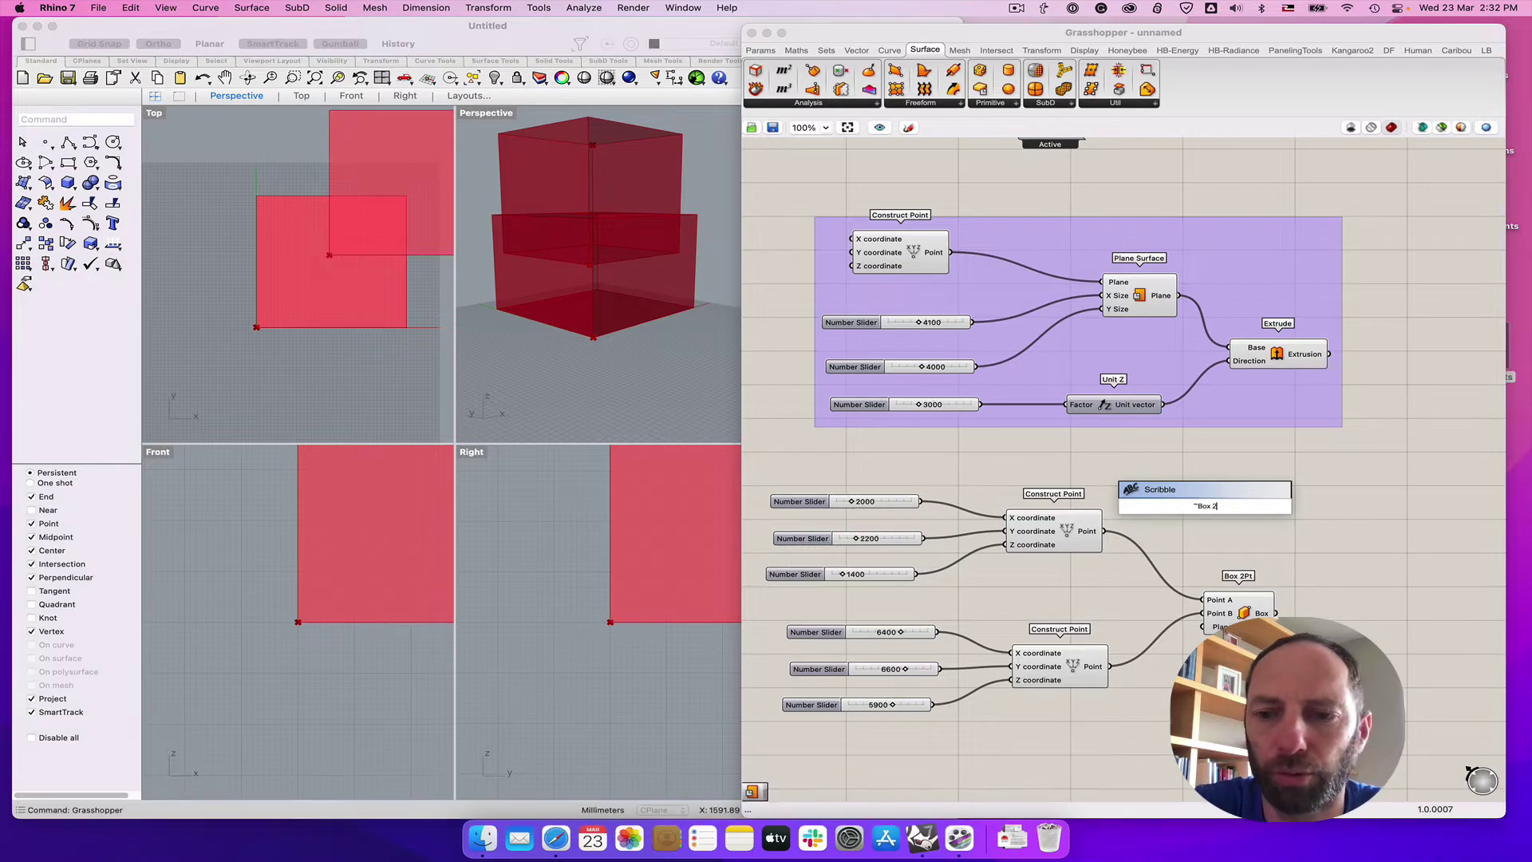
key("Return")
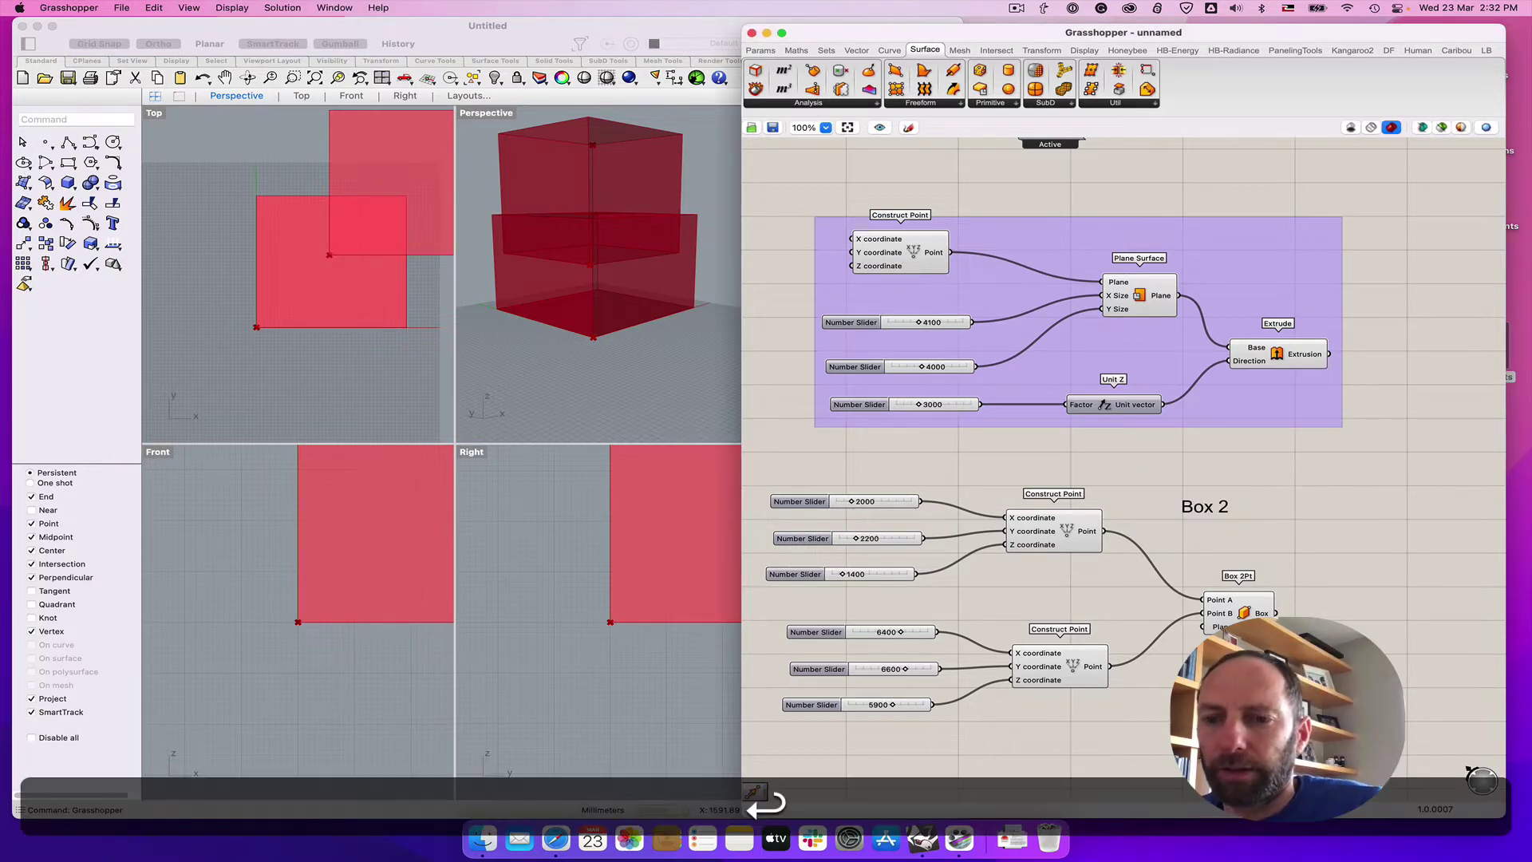
left_click_drag(1159, 500, 1139, 483)
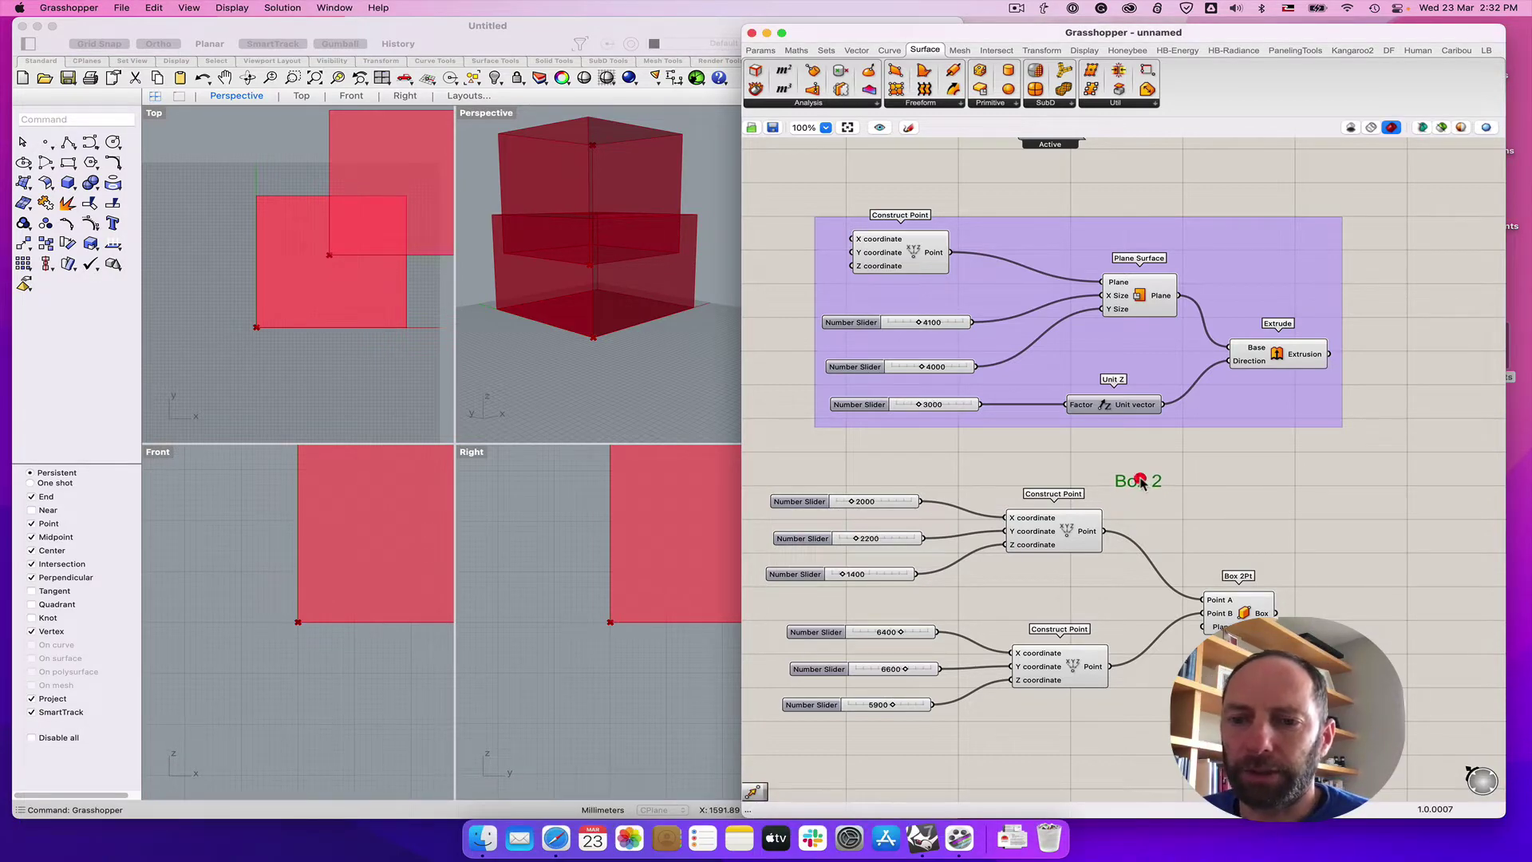
left_click_drag(759, 460, 1349, 750)
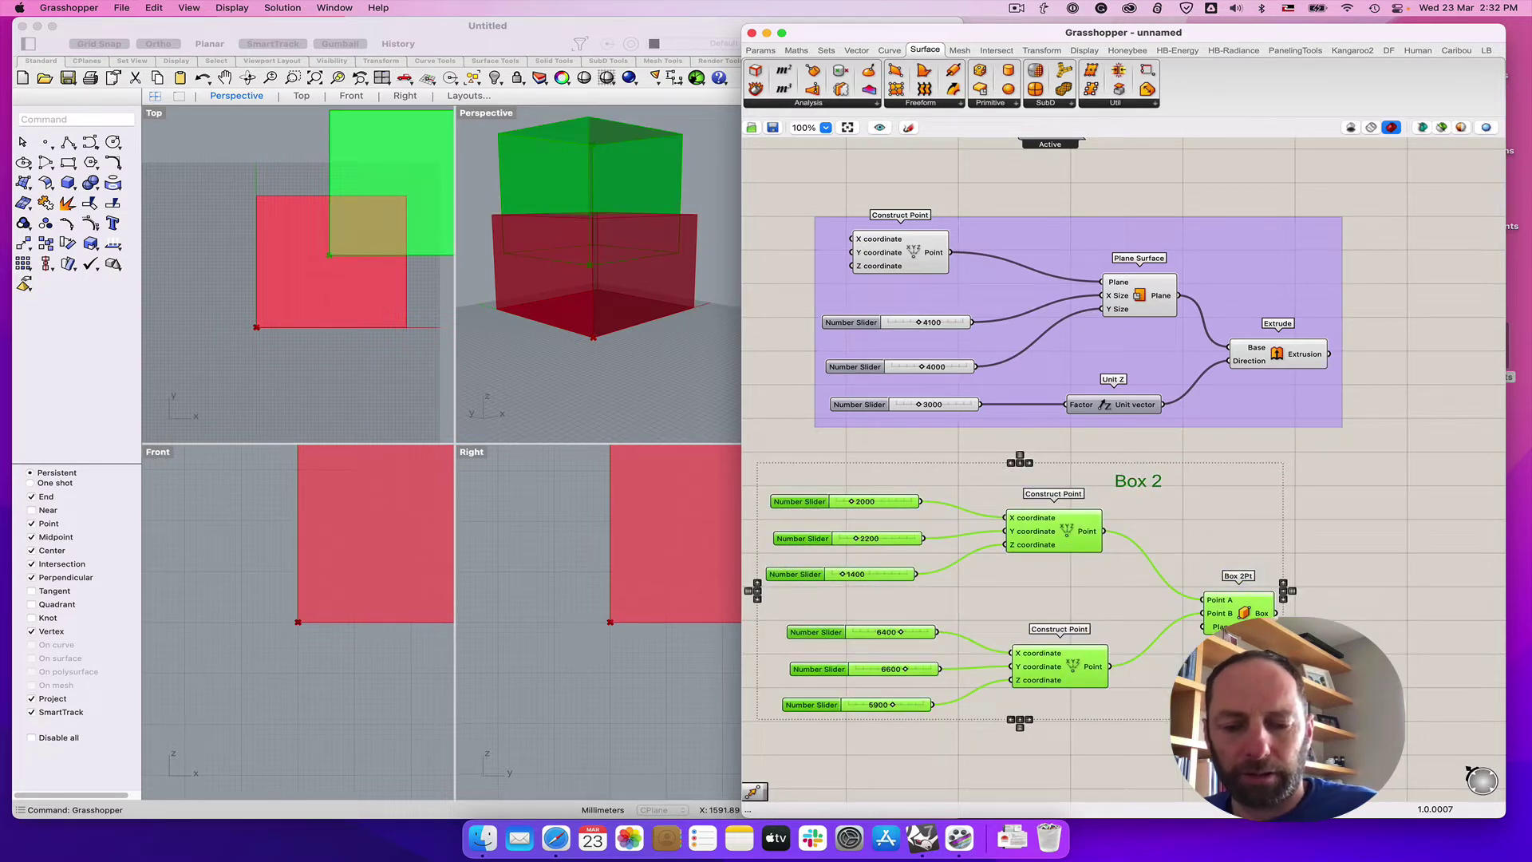
Group the Box 2 components and label with a light blue colour and blob outline
key("super+g")
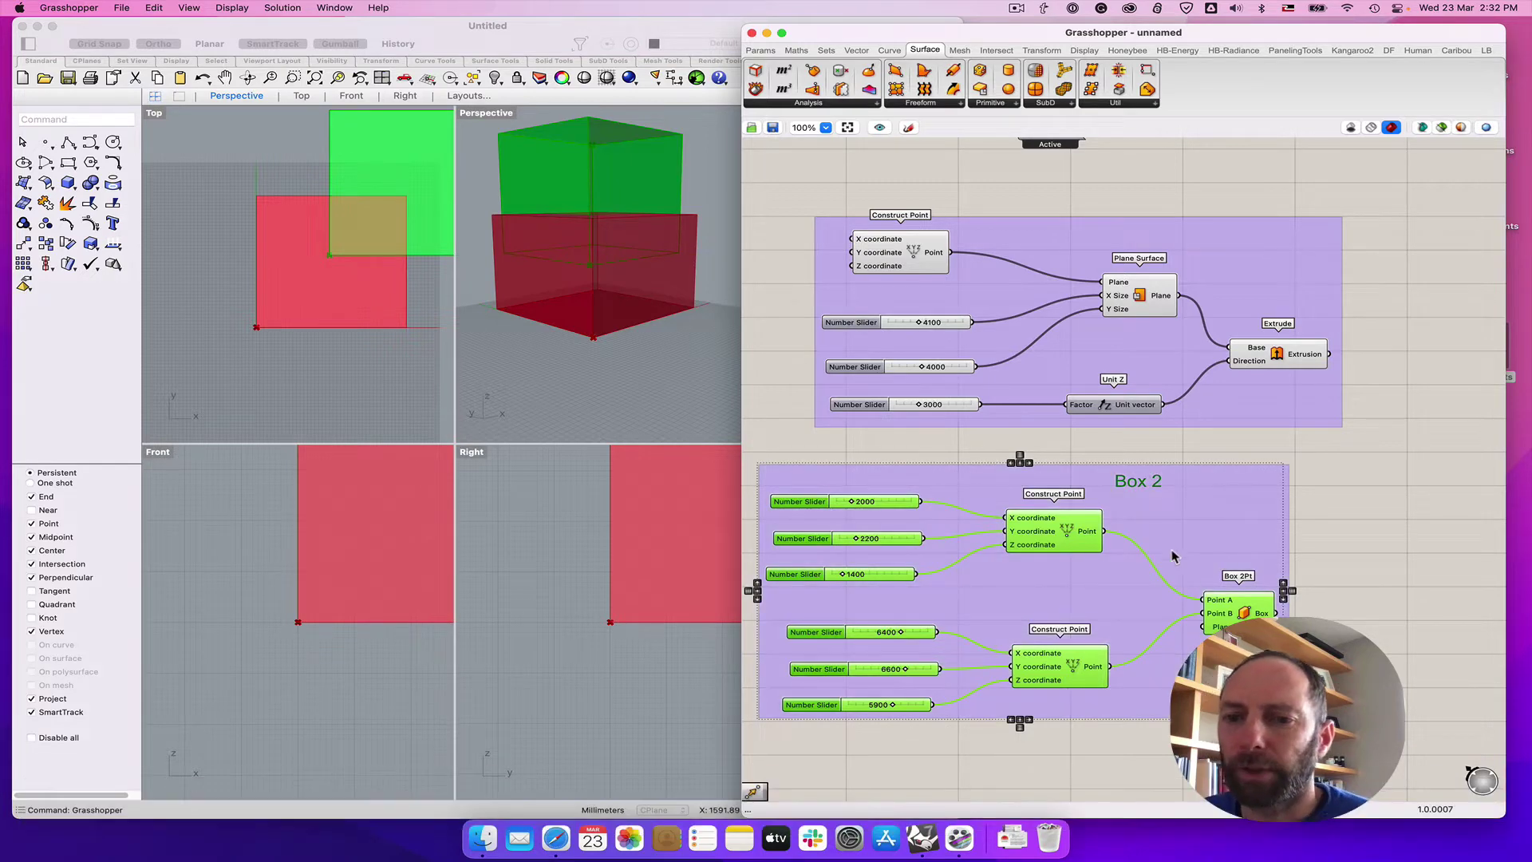
left_click_drag(1198, 513, 1237, 512)
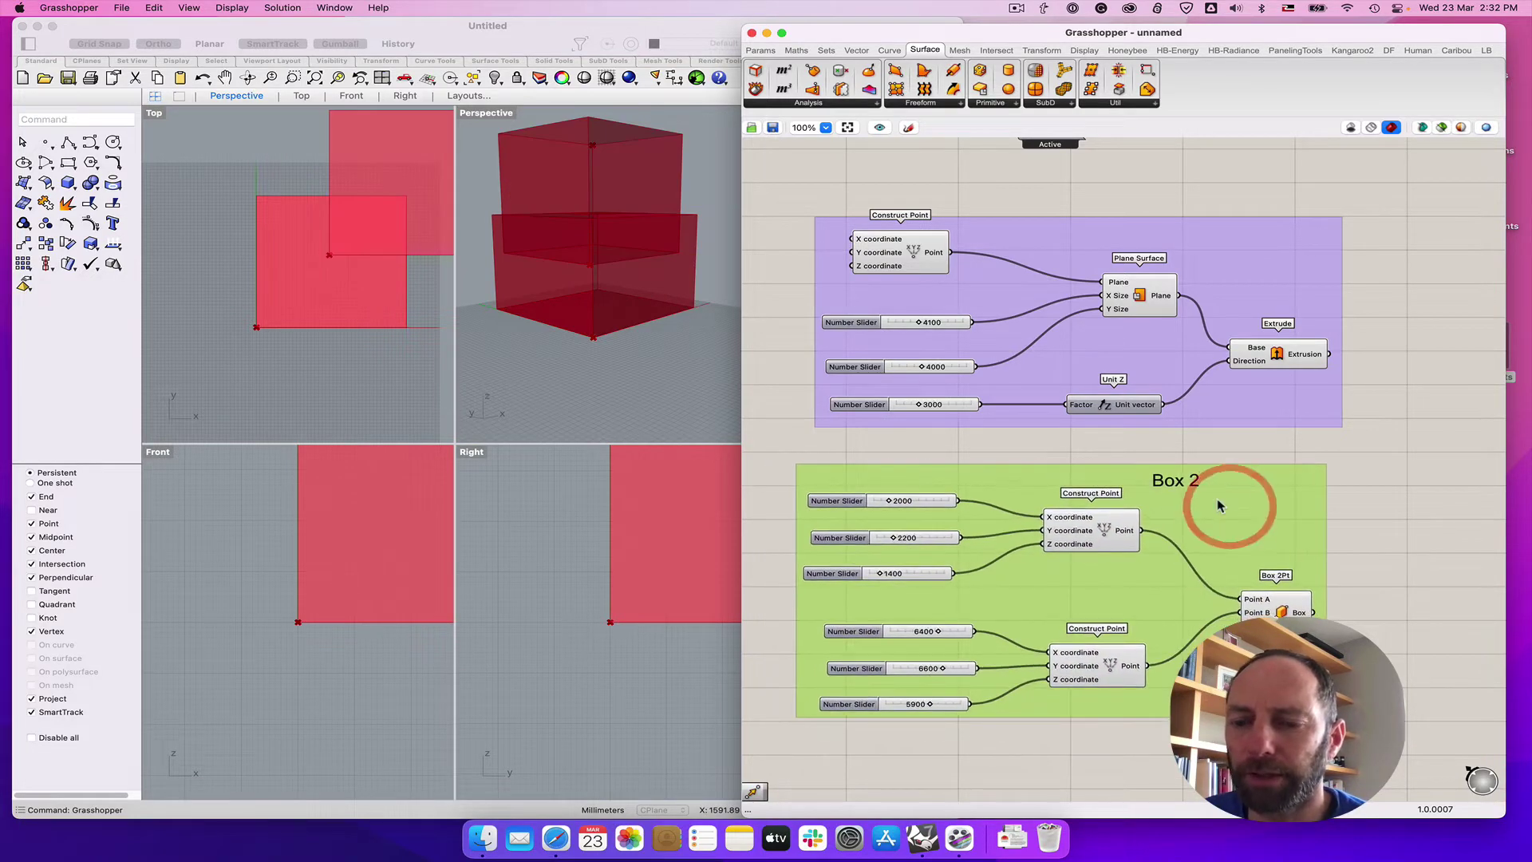
right_click(1216, 505)
mouse_move(1276, 651)
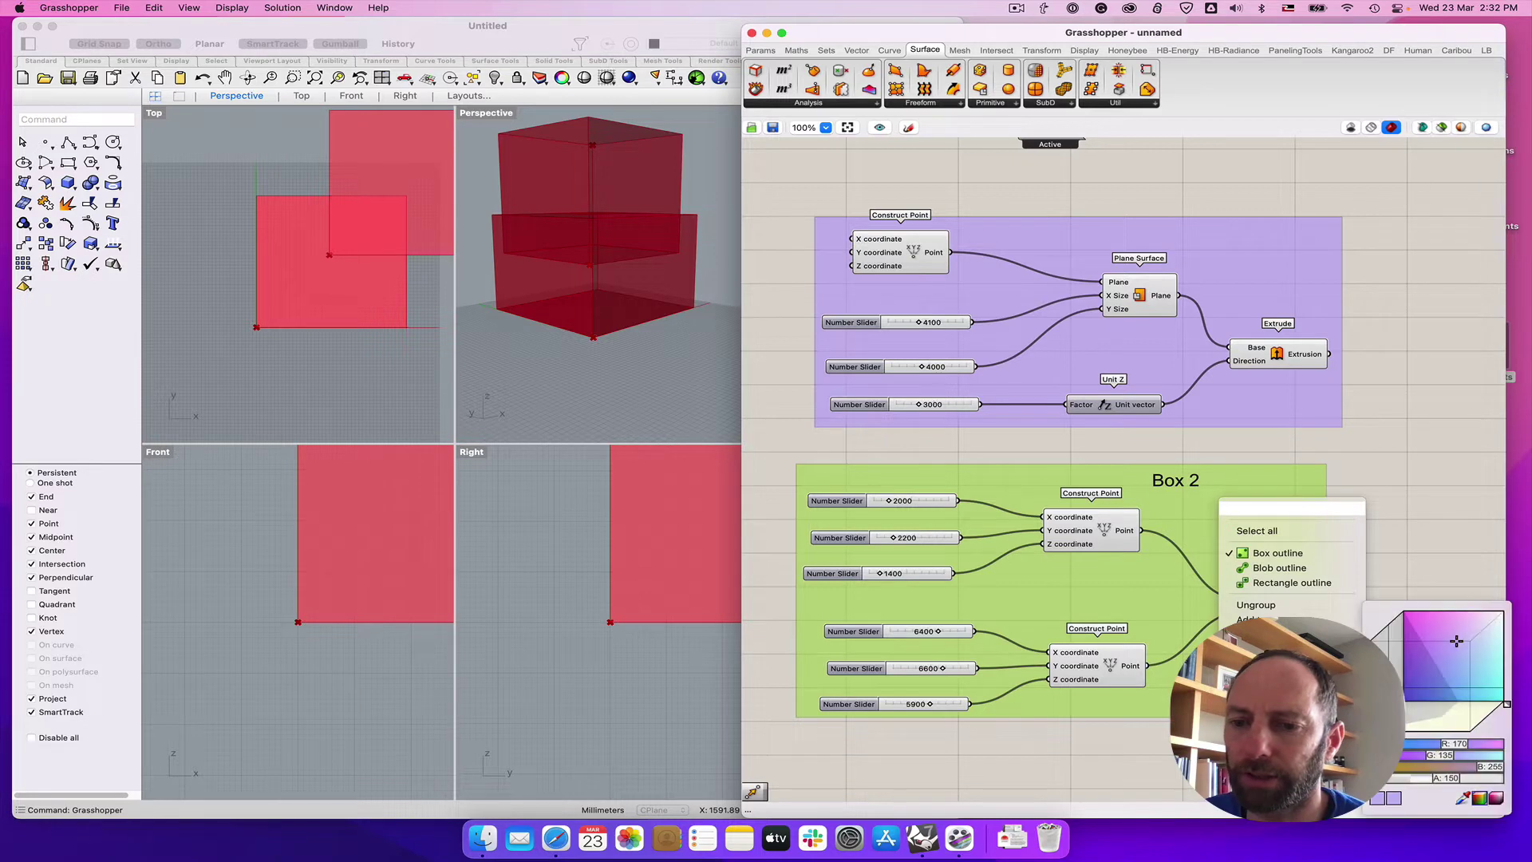
left_click_drag(1459, 643, 1482, 681)
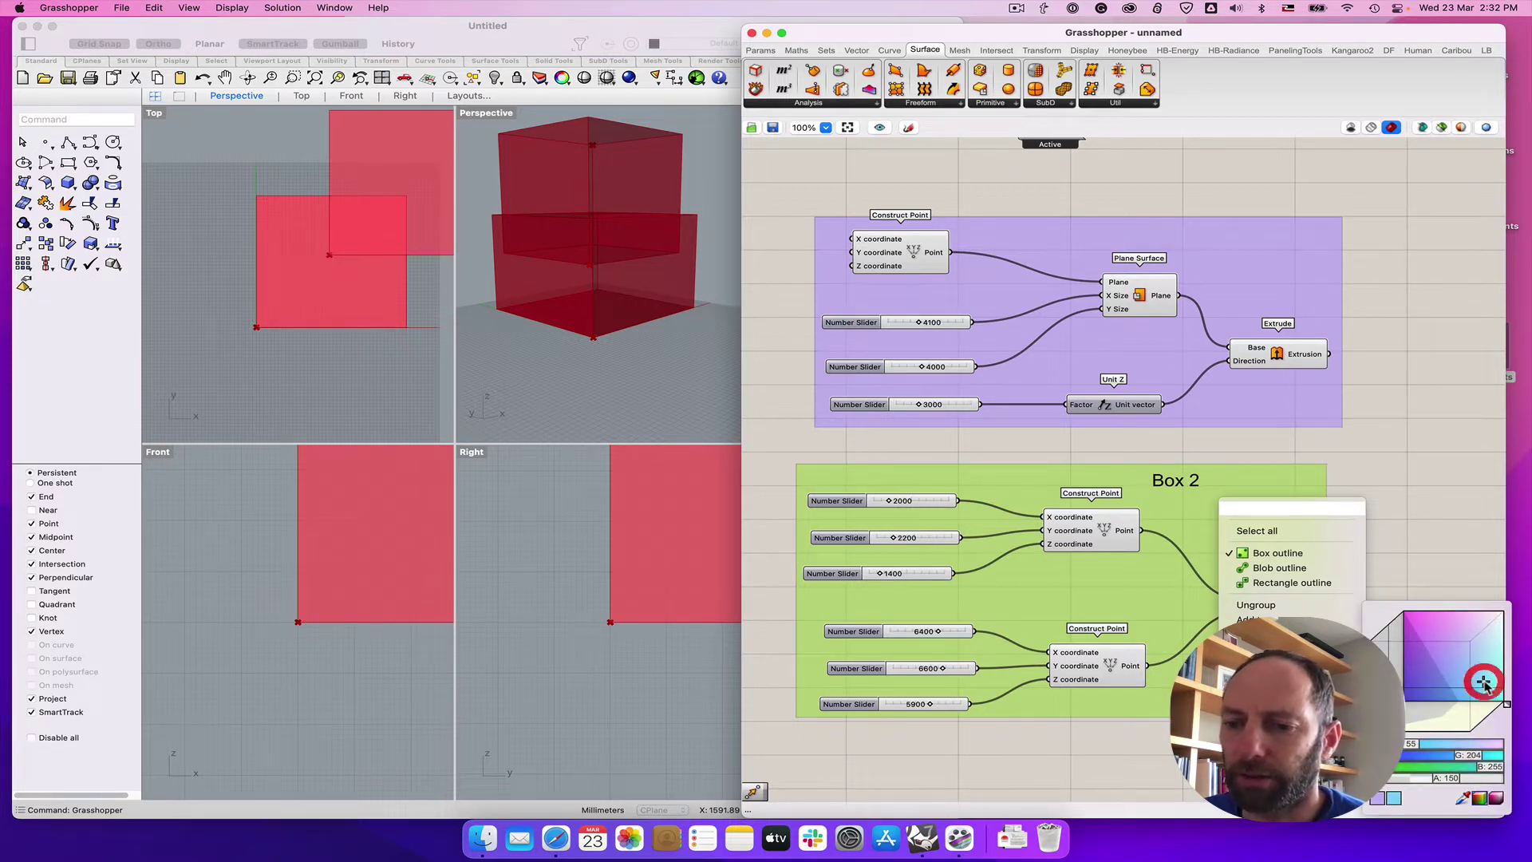
left_click(1279, 568)
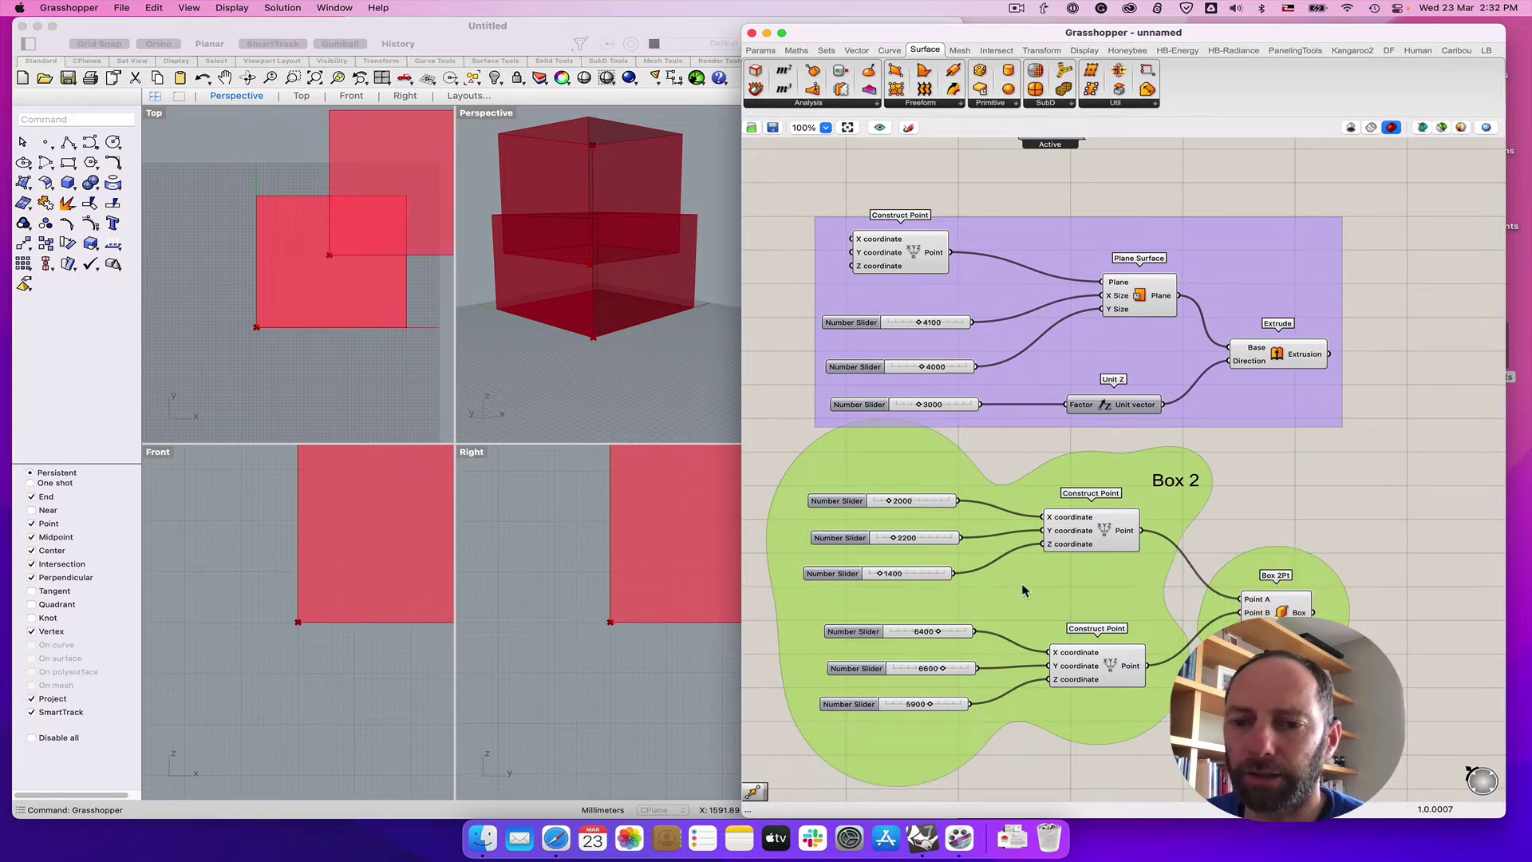
Rearrange the group, nudging Box 2Pt inside and moving the label to the left
left_click_drag(1024, 583, 1044, 612)
left_click_drag(1299, 616, 1257, 600)
left_click(1340, 492)
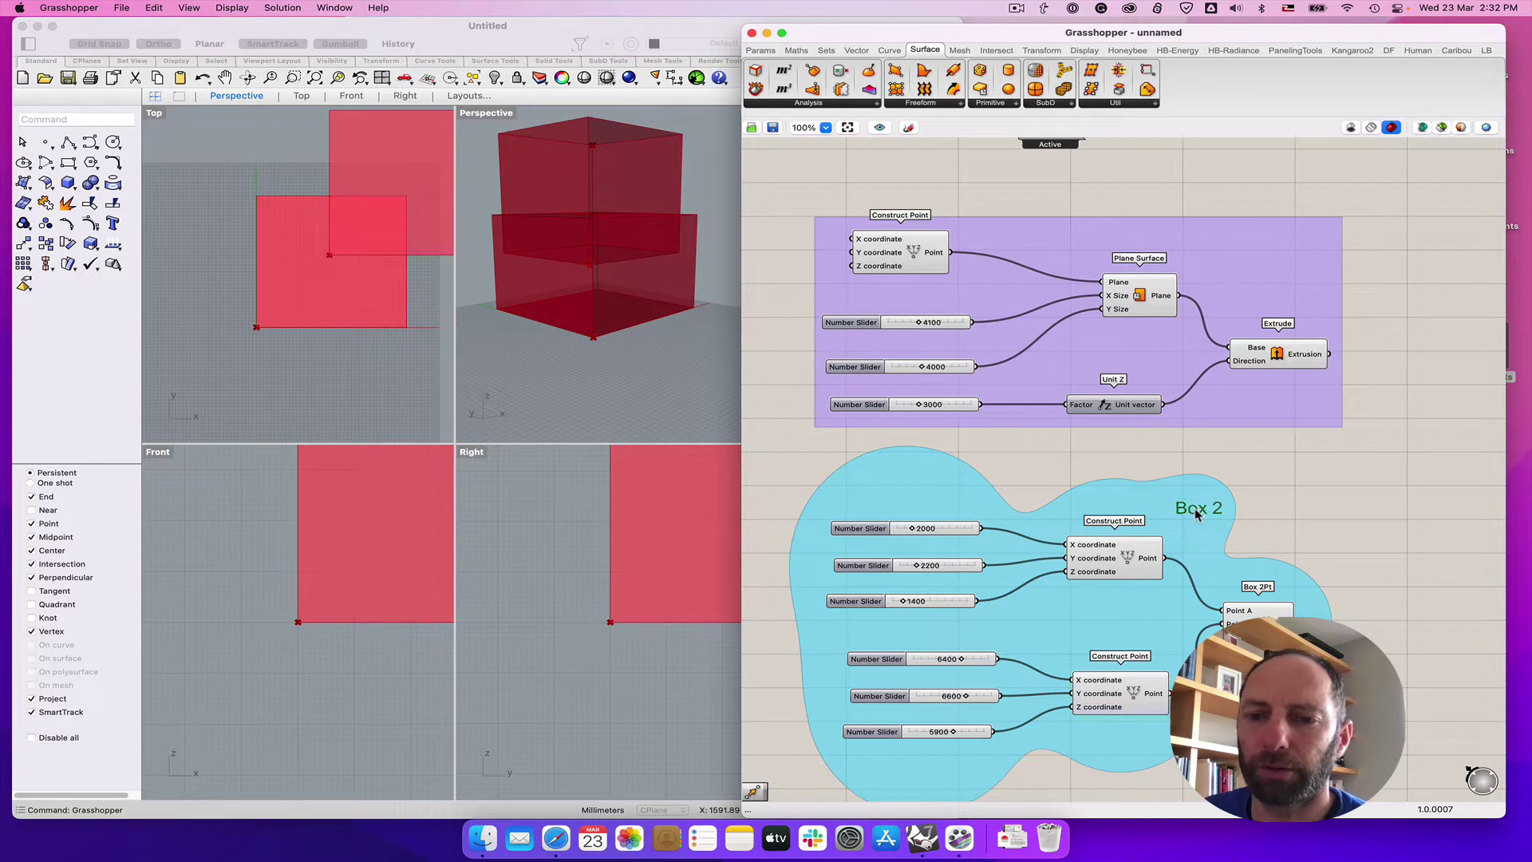
left_click_drag(1193, 509, 842, 492)
Set the Box 2 label at the group's top left, pan the canvas, and orbit Perspective
left_click(1262, 497)
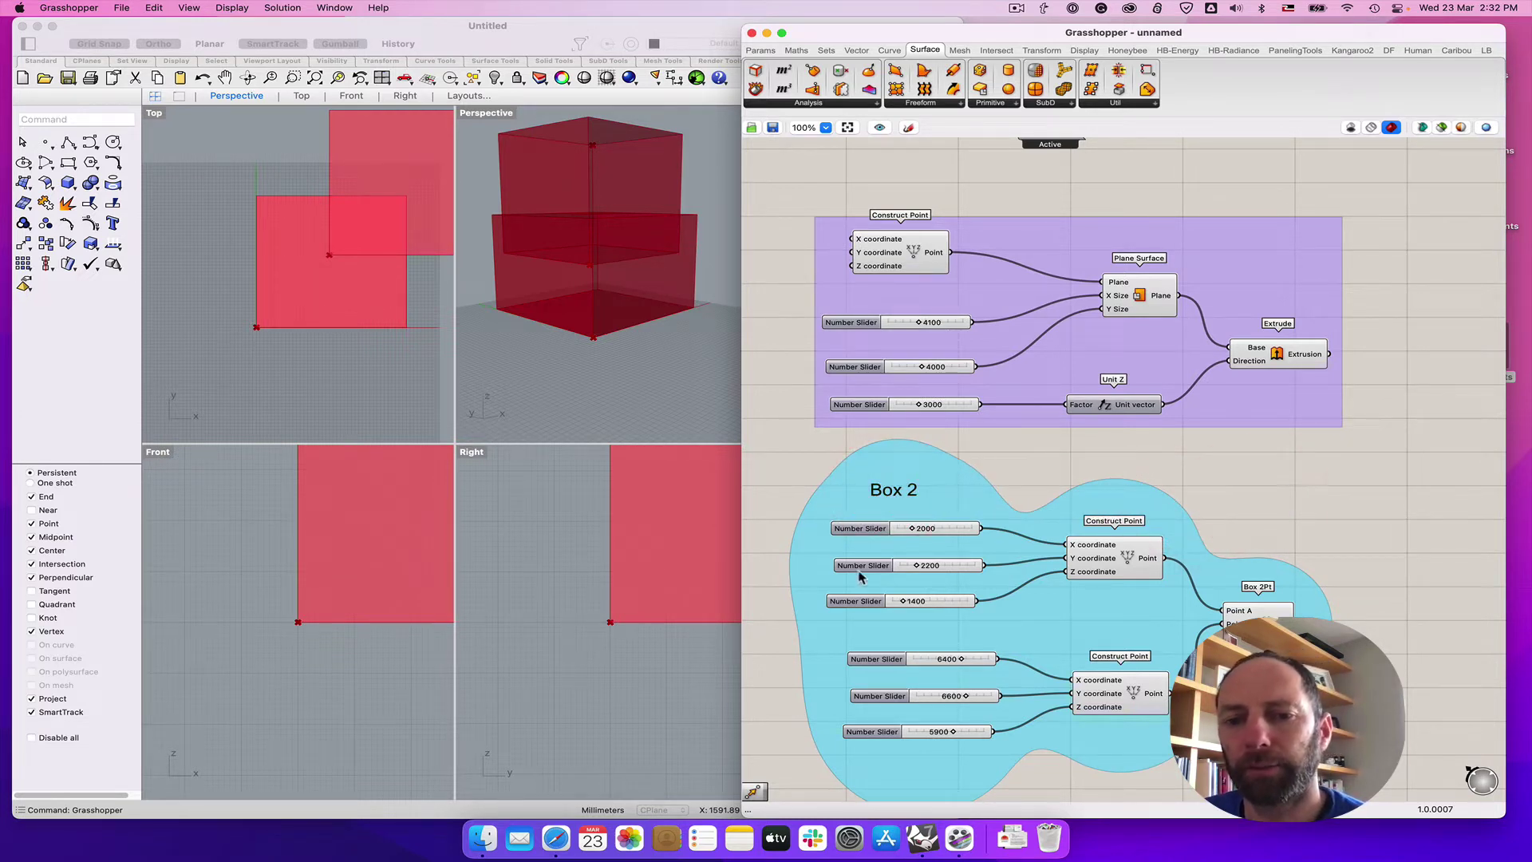
left_click(882, 604)
left_click(878, 605)
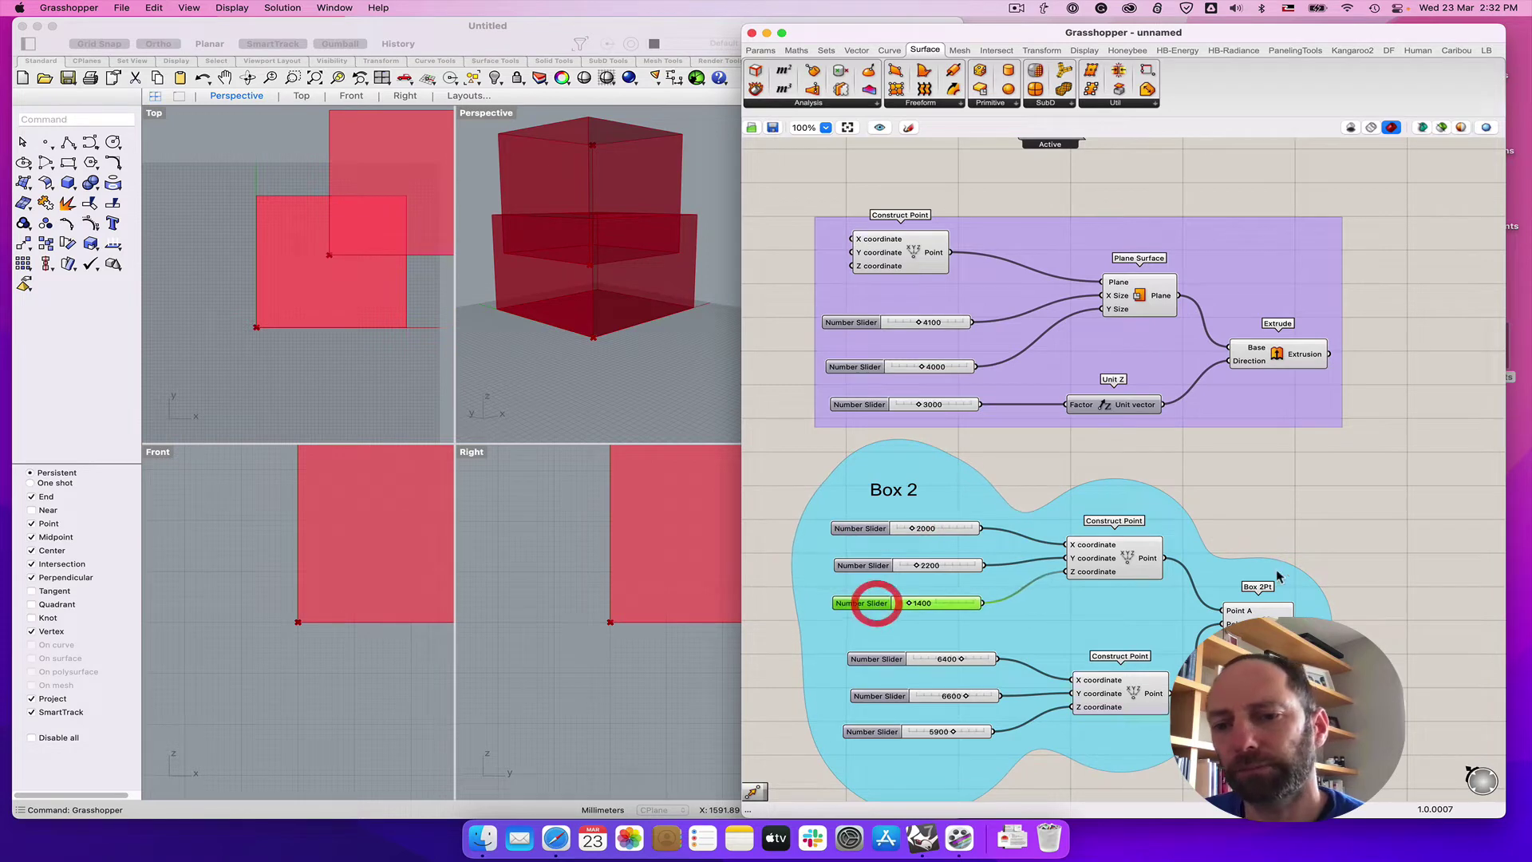
right_click_drag(1327, 496, 1293, 478)
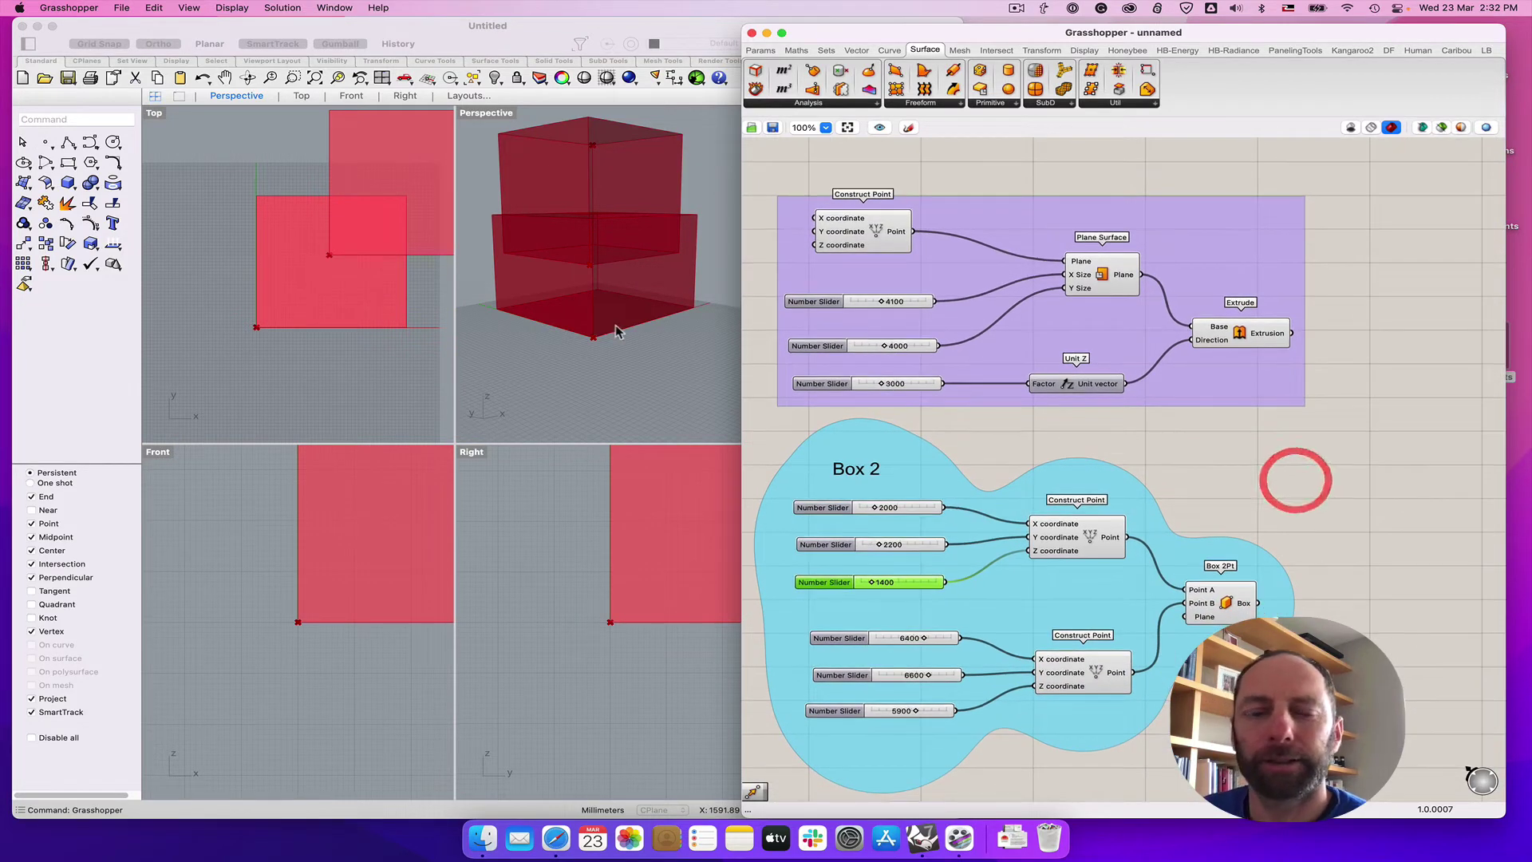
mouse_move(607, 345)
right_mouse_down()
mouse_move(564, 356)
mouse_move(624, 349)
mouse_move(596, 352)
right_mouse_up()
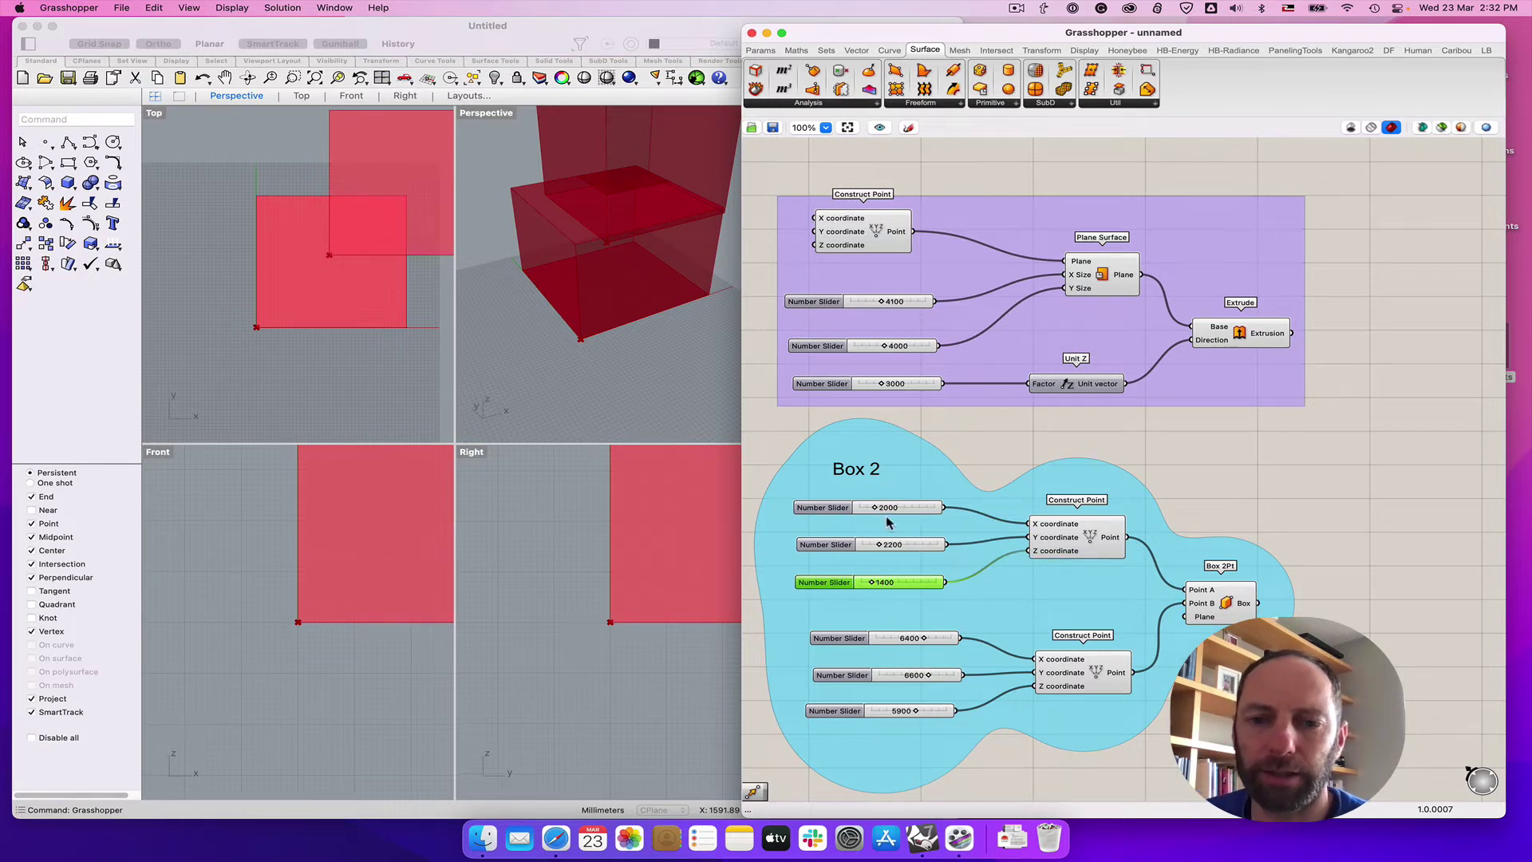
Rename the 2000 slider to 'Box 2 X start' in its settings dialog
double_click(830, 508)
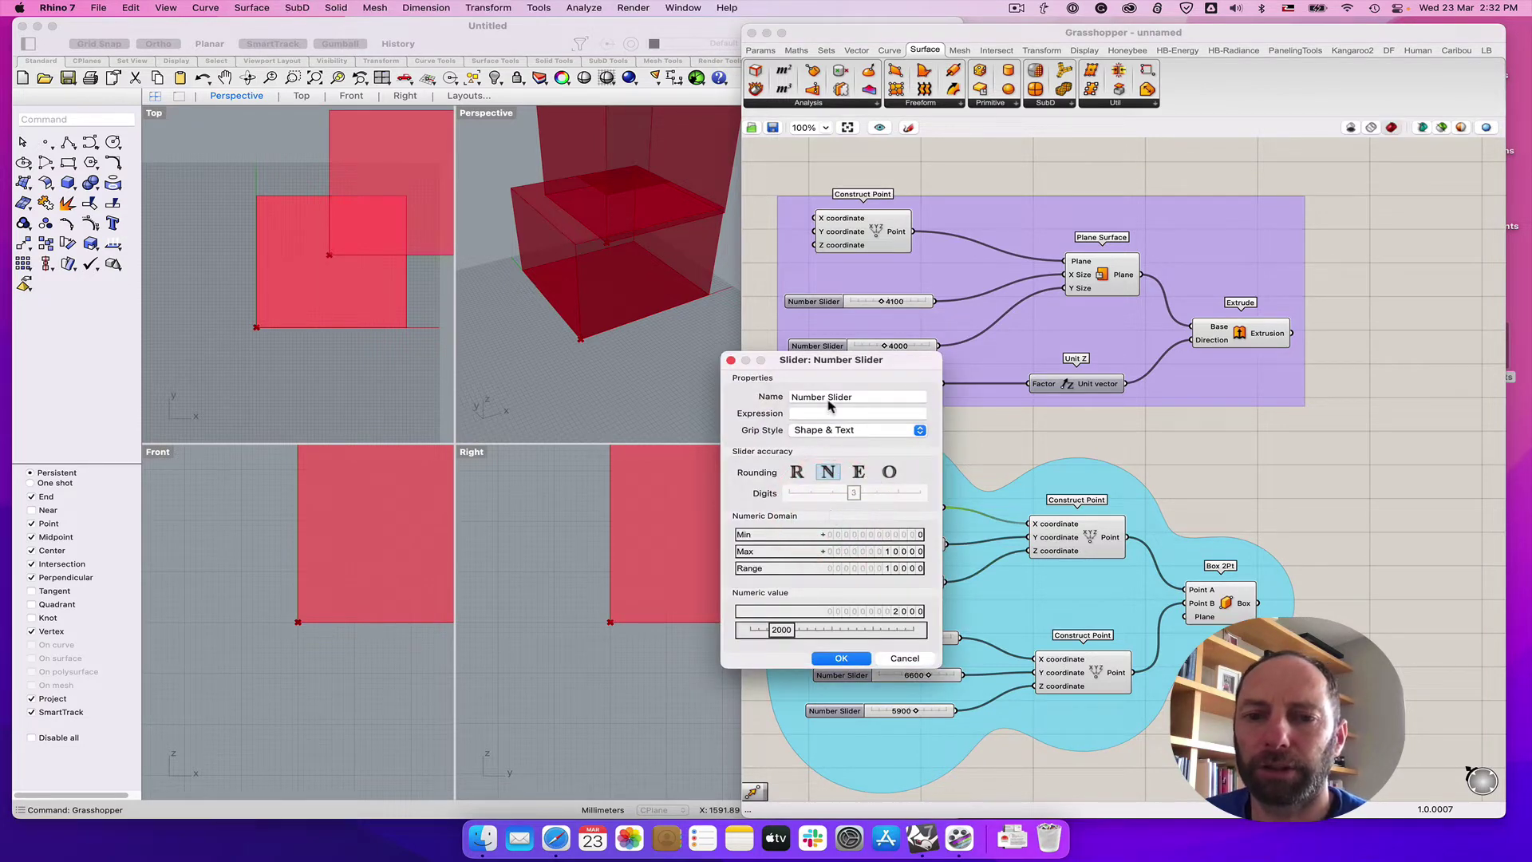
triple_click(868, 397)
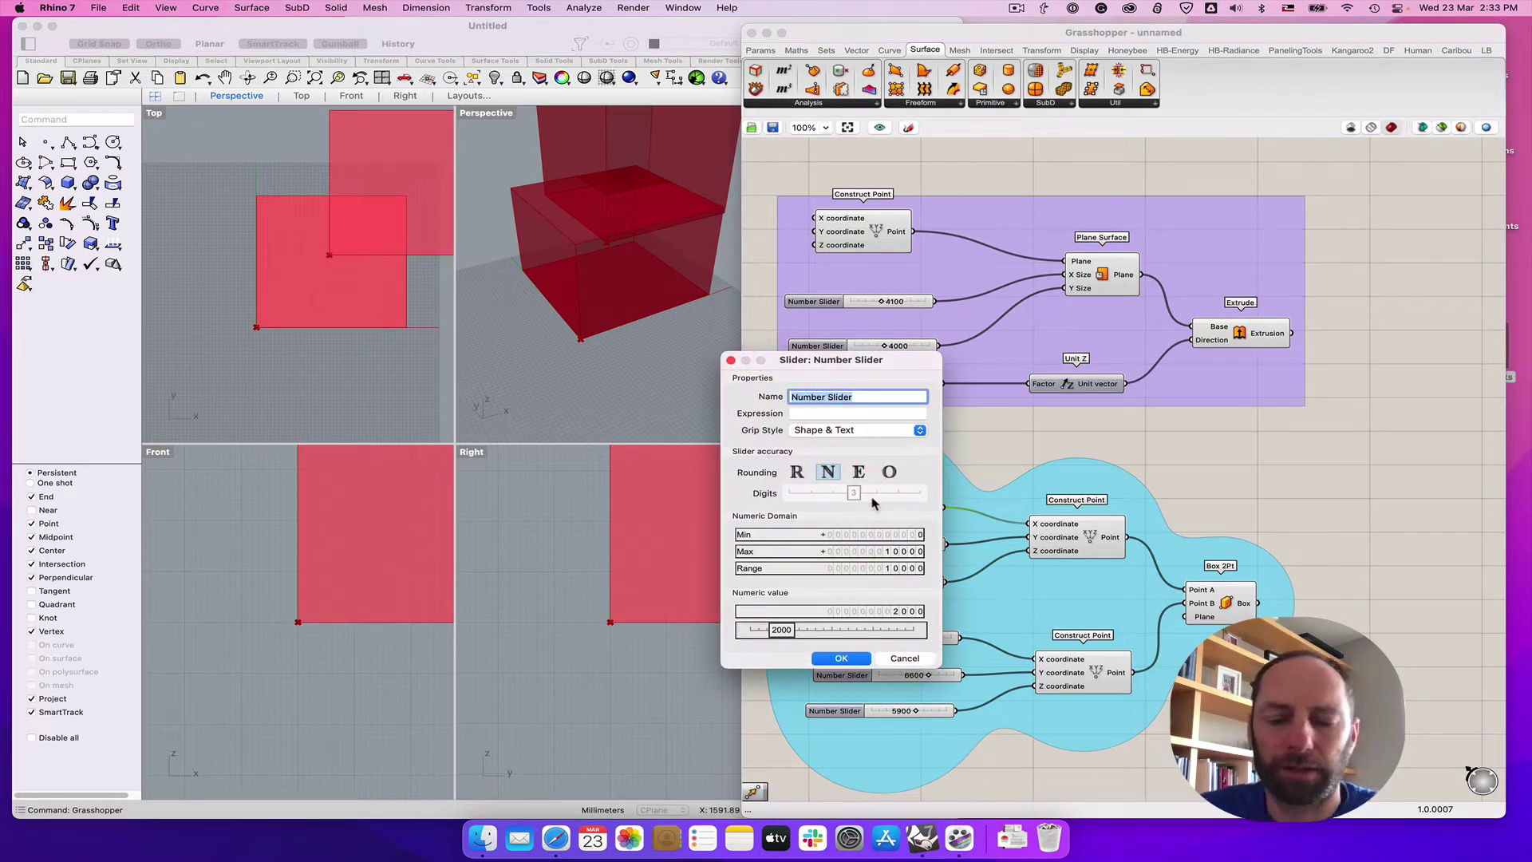
type("Box 2")
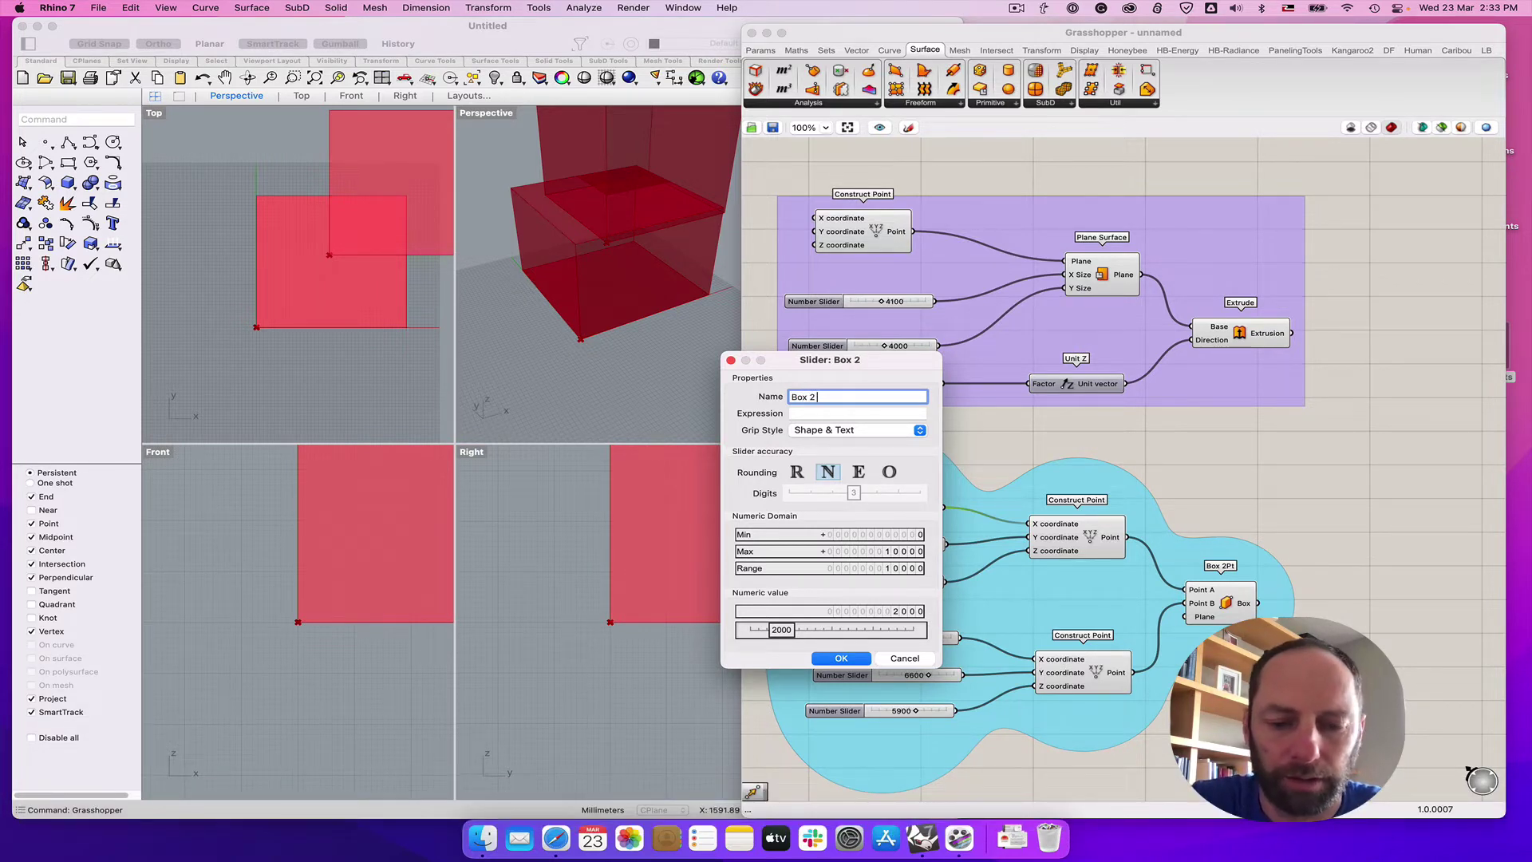
type(" x")
key("BackSpace")
type("X ")
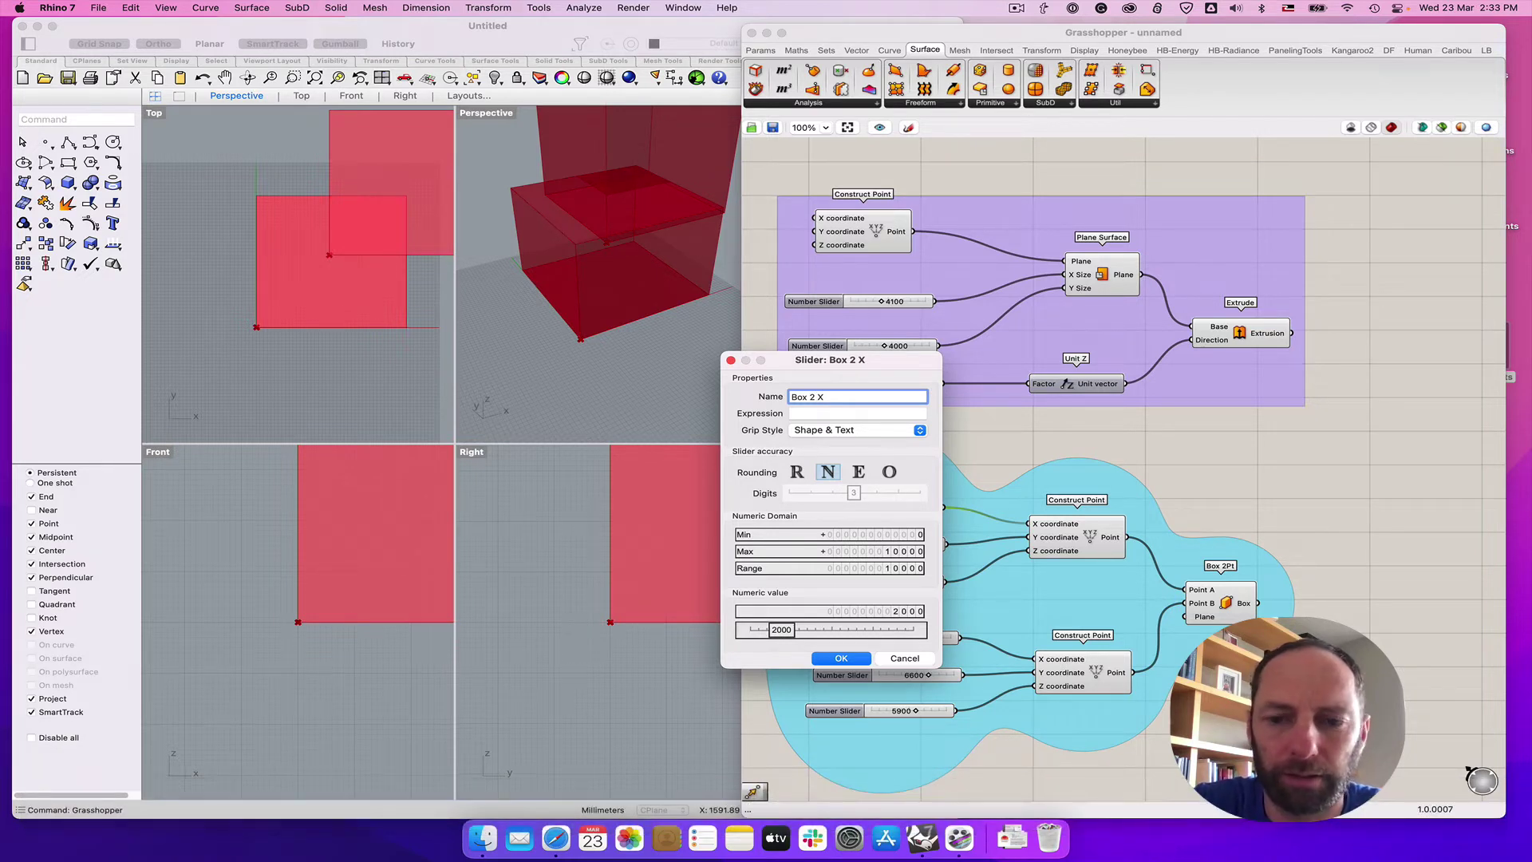
type("start")
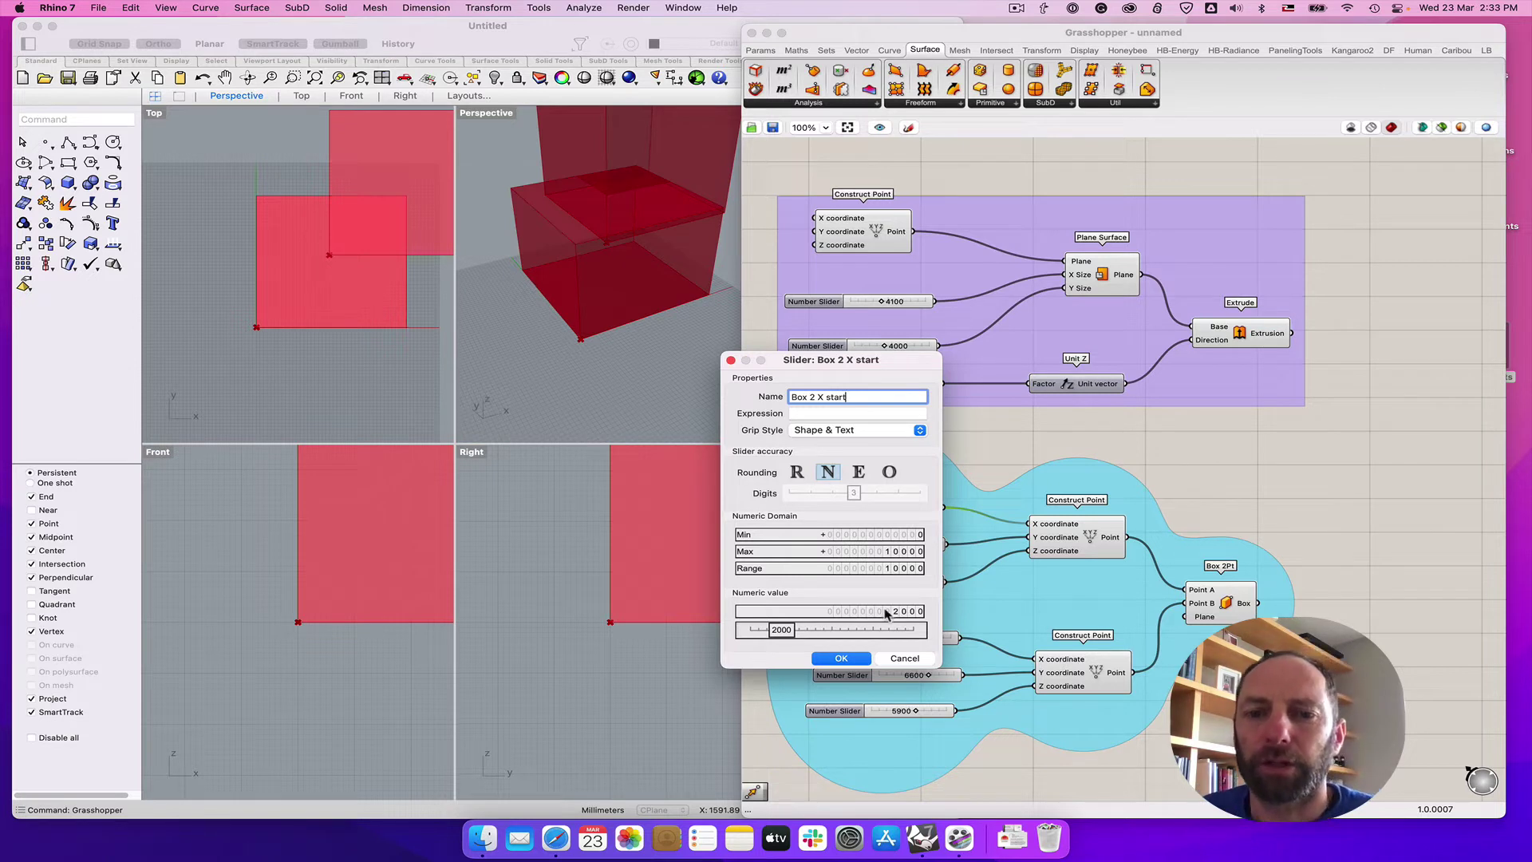
Confirm the 'Box 2 X start' name, raise that slider, and lower the 6400 slider to 5300
left_click(840, 659)
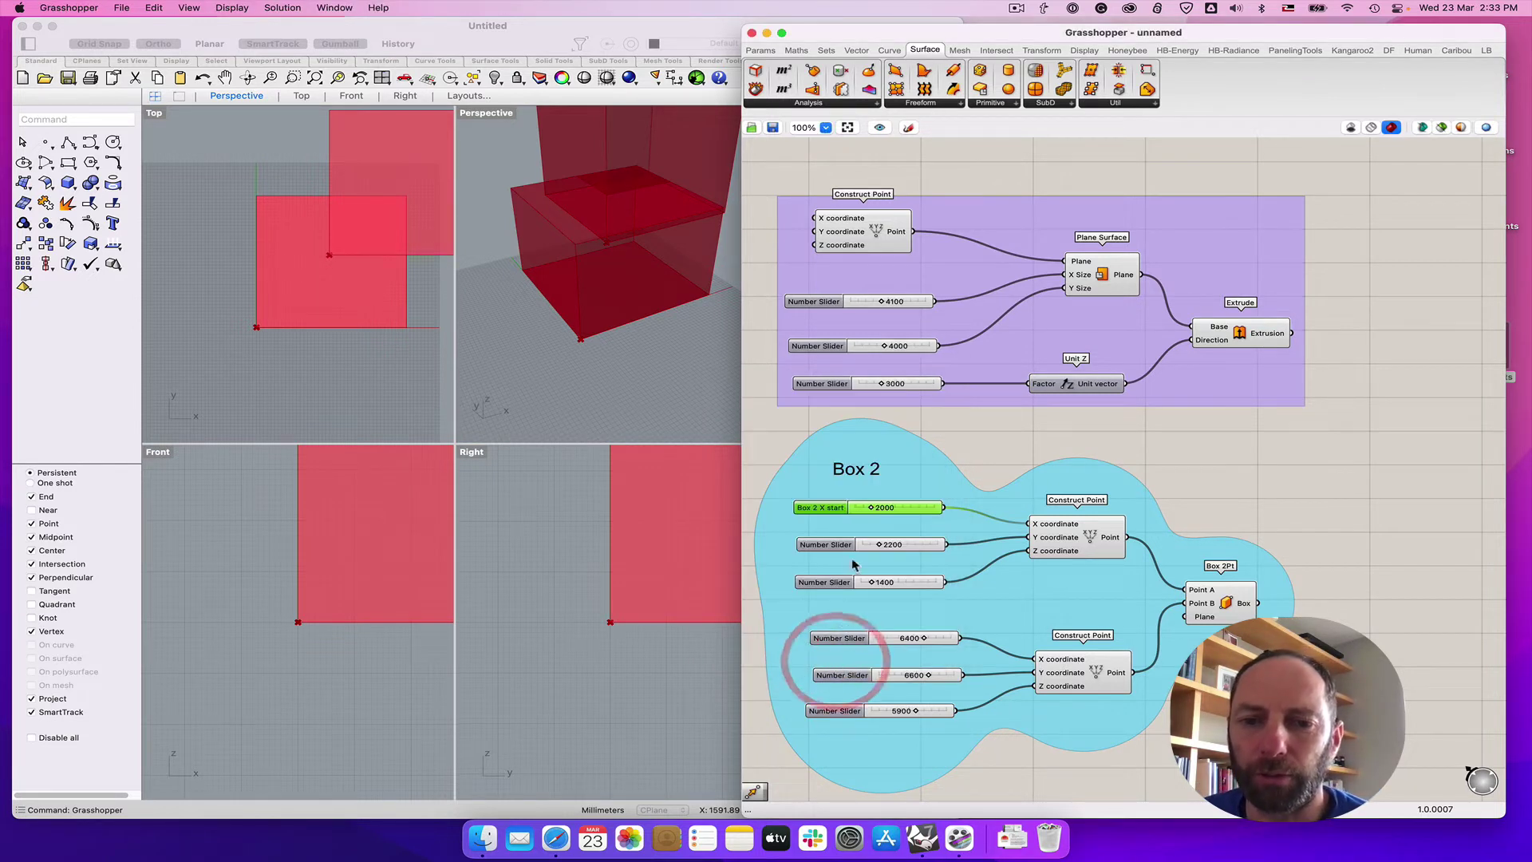
left_click_drag(868, 509, 889, 544)
left_click_drag(924, 639, 908, 710)
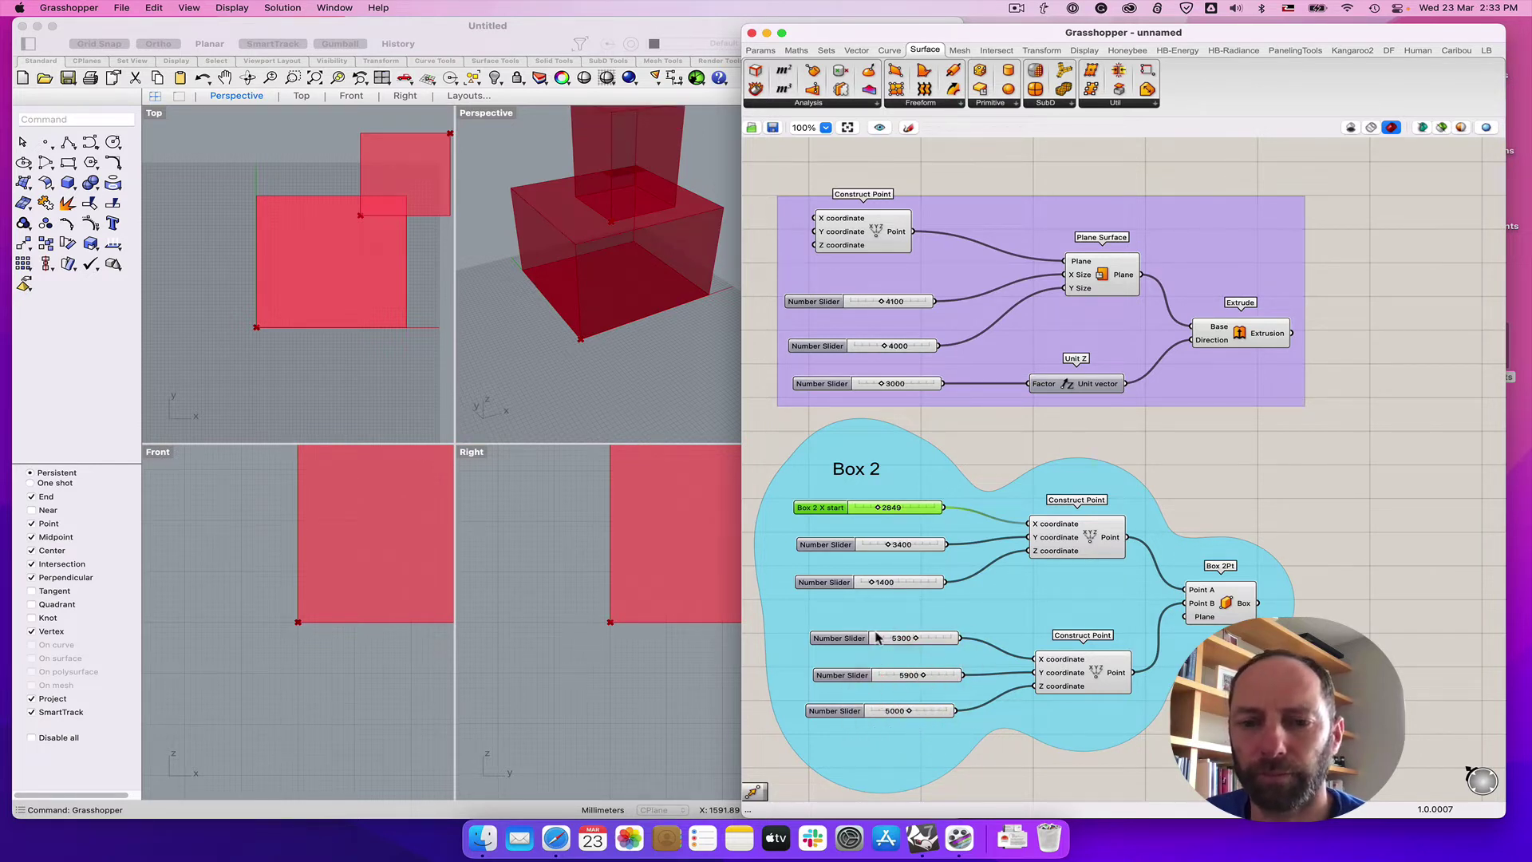
Try Box 2's start height at 0, undo back to 1400, then drop it to 0 again
left_click(874, 584)
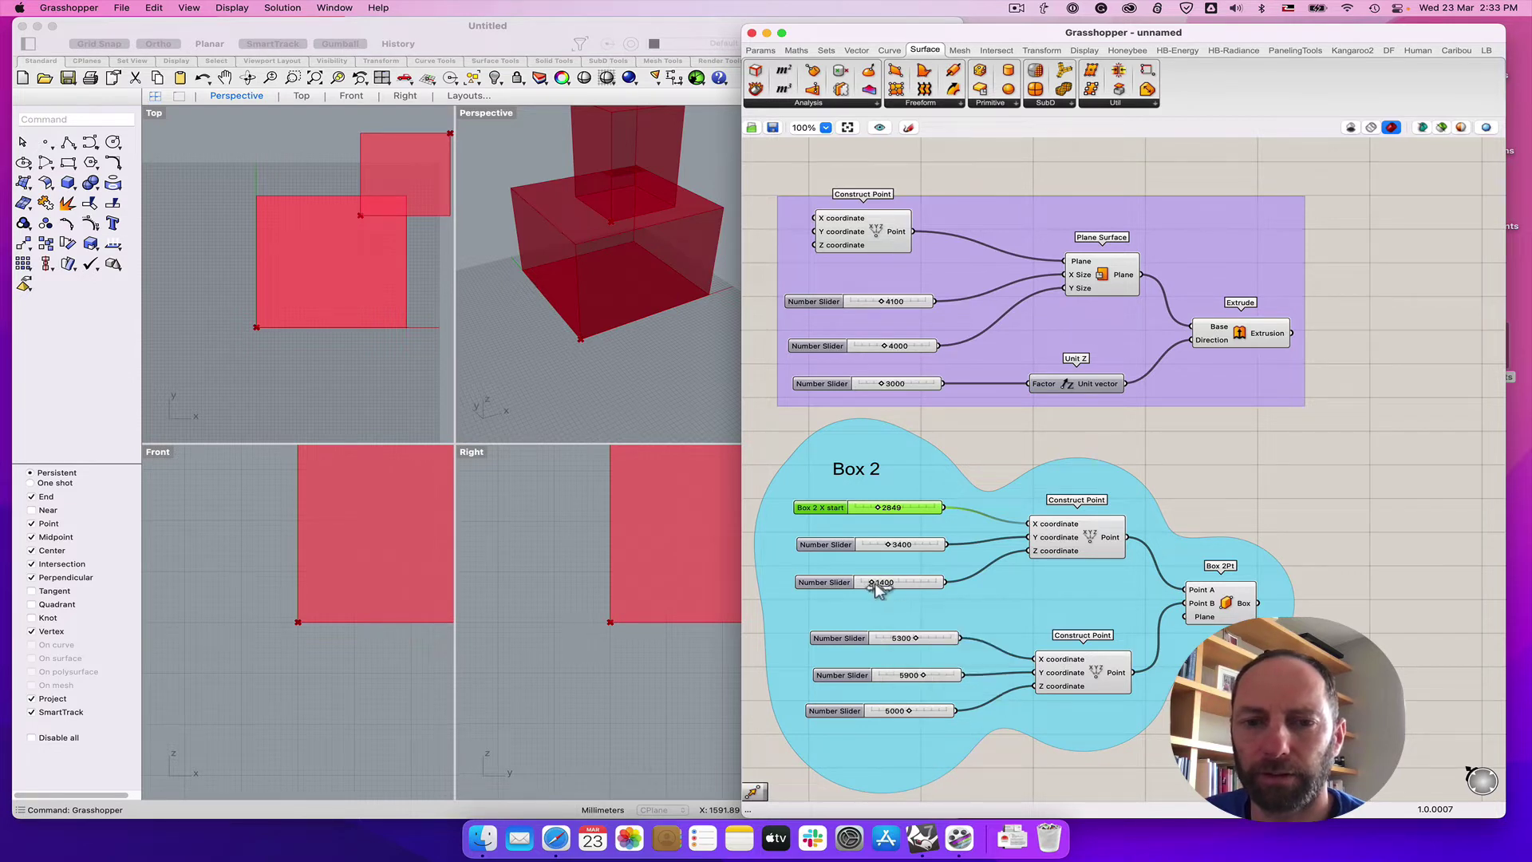
left_click_drag(879, 582, 864, 586)
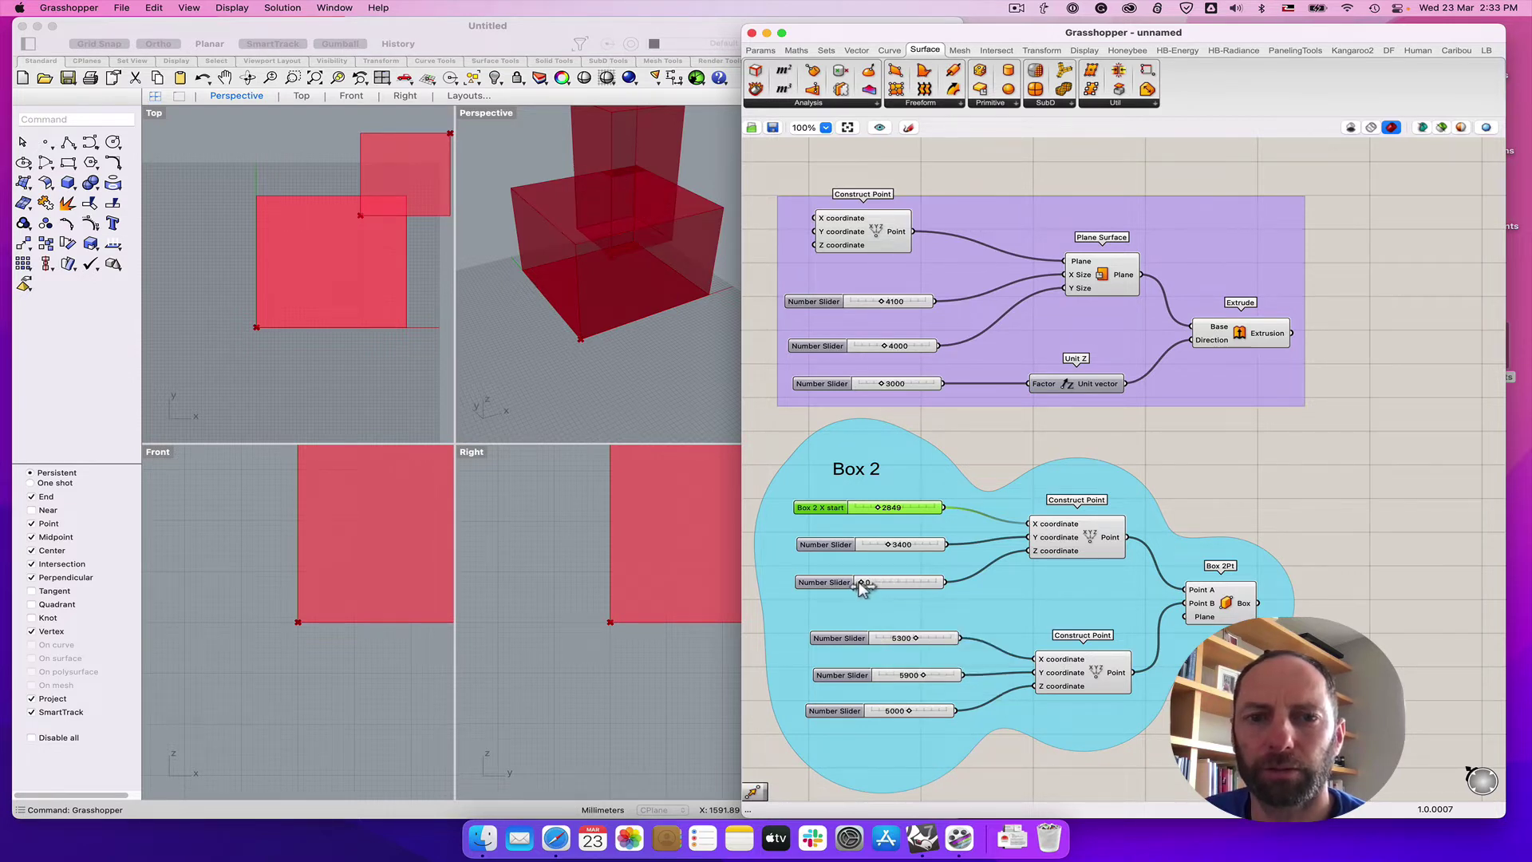
key("super+z")
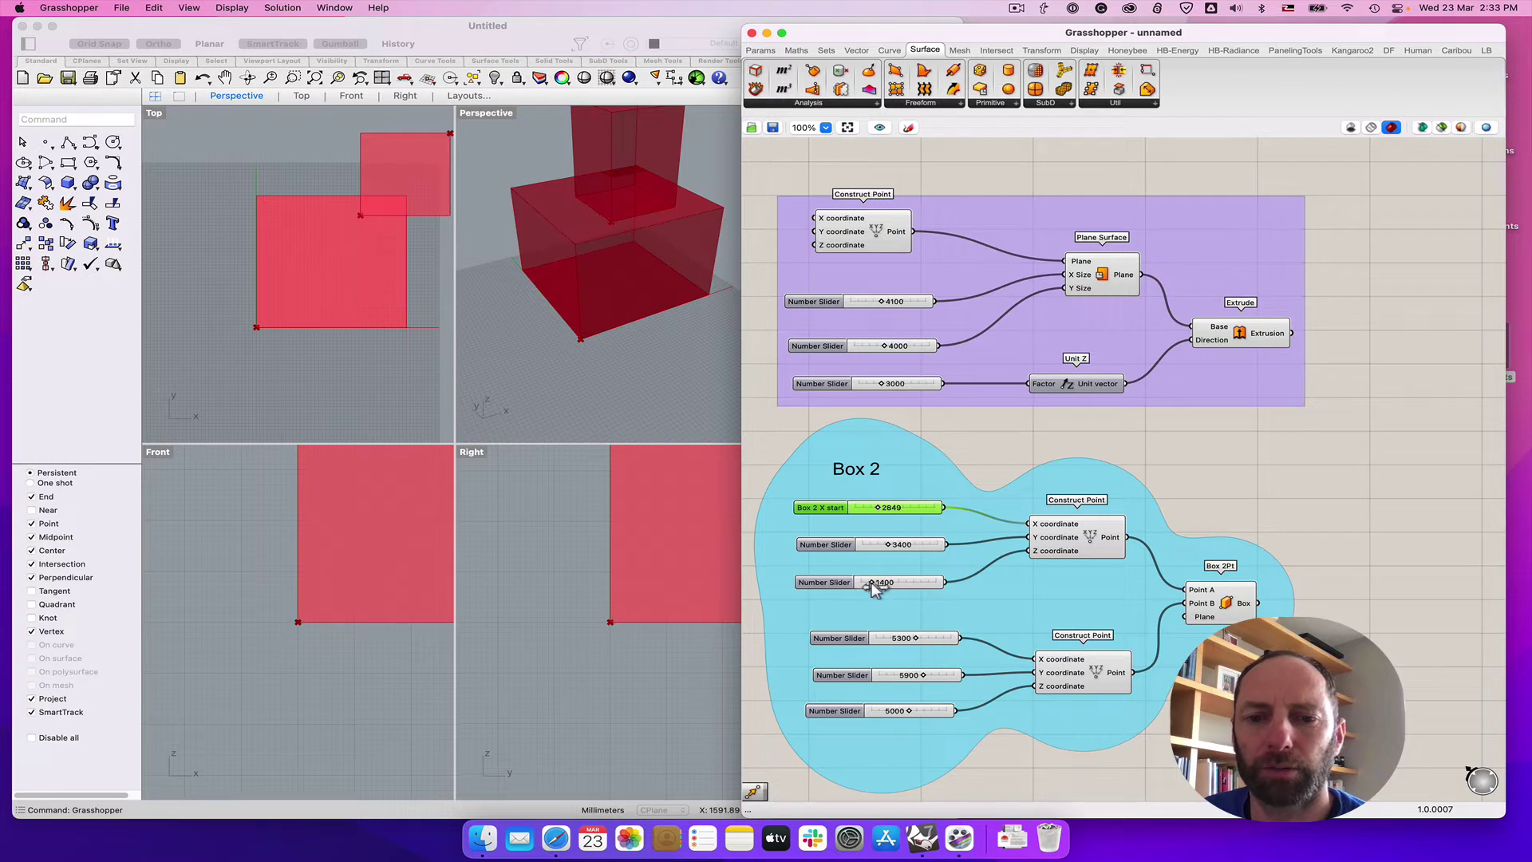
left_click(836, 581)
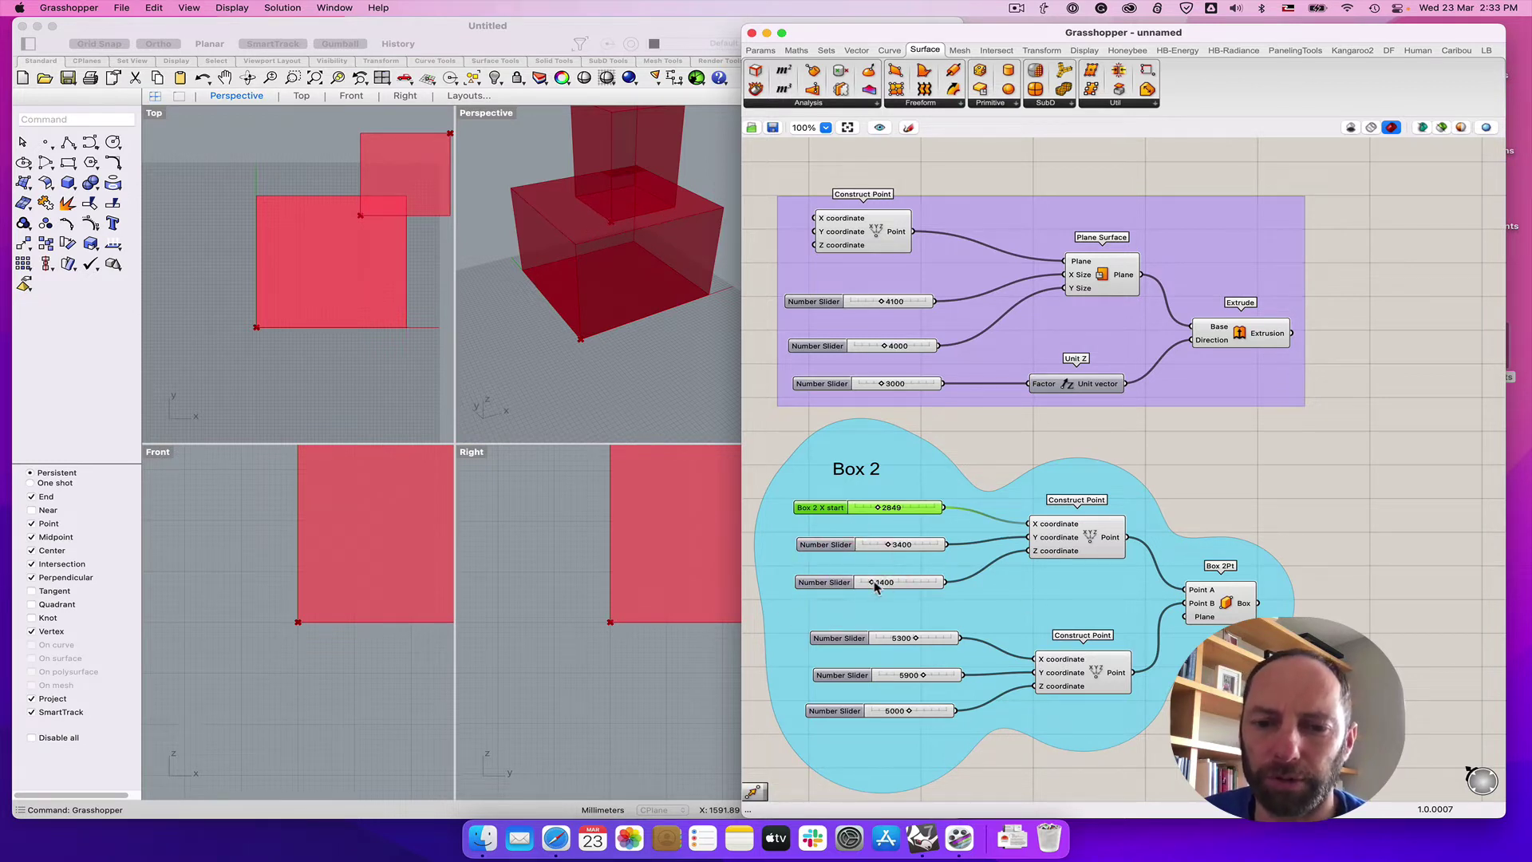
left_click_drag(876, 587, 851, 583)
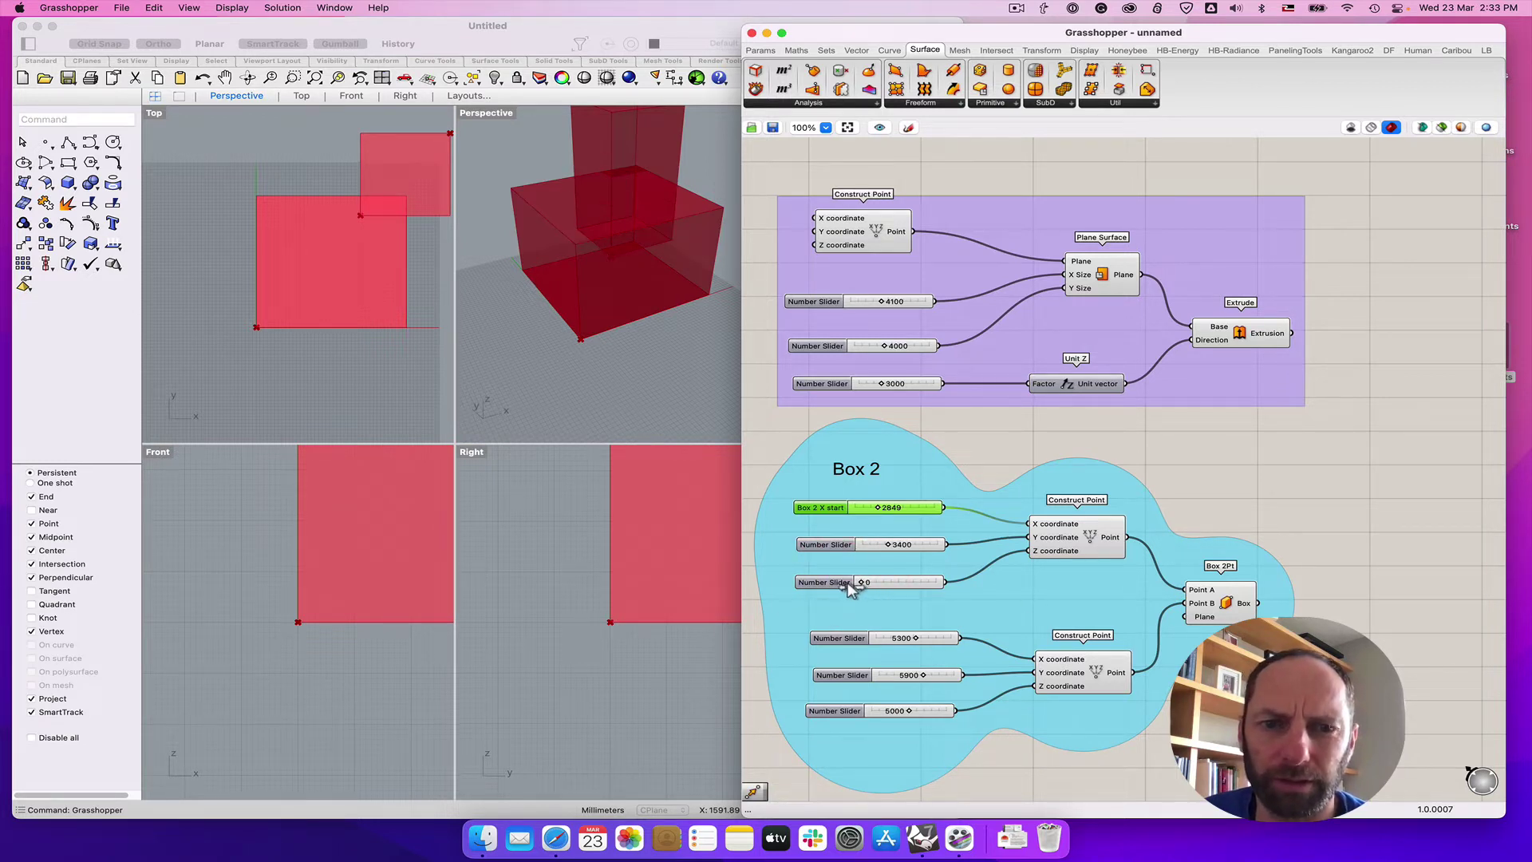
scroll(541, 540, "down", 3)
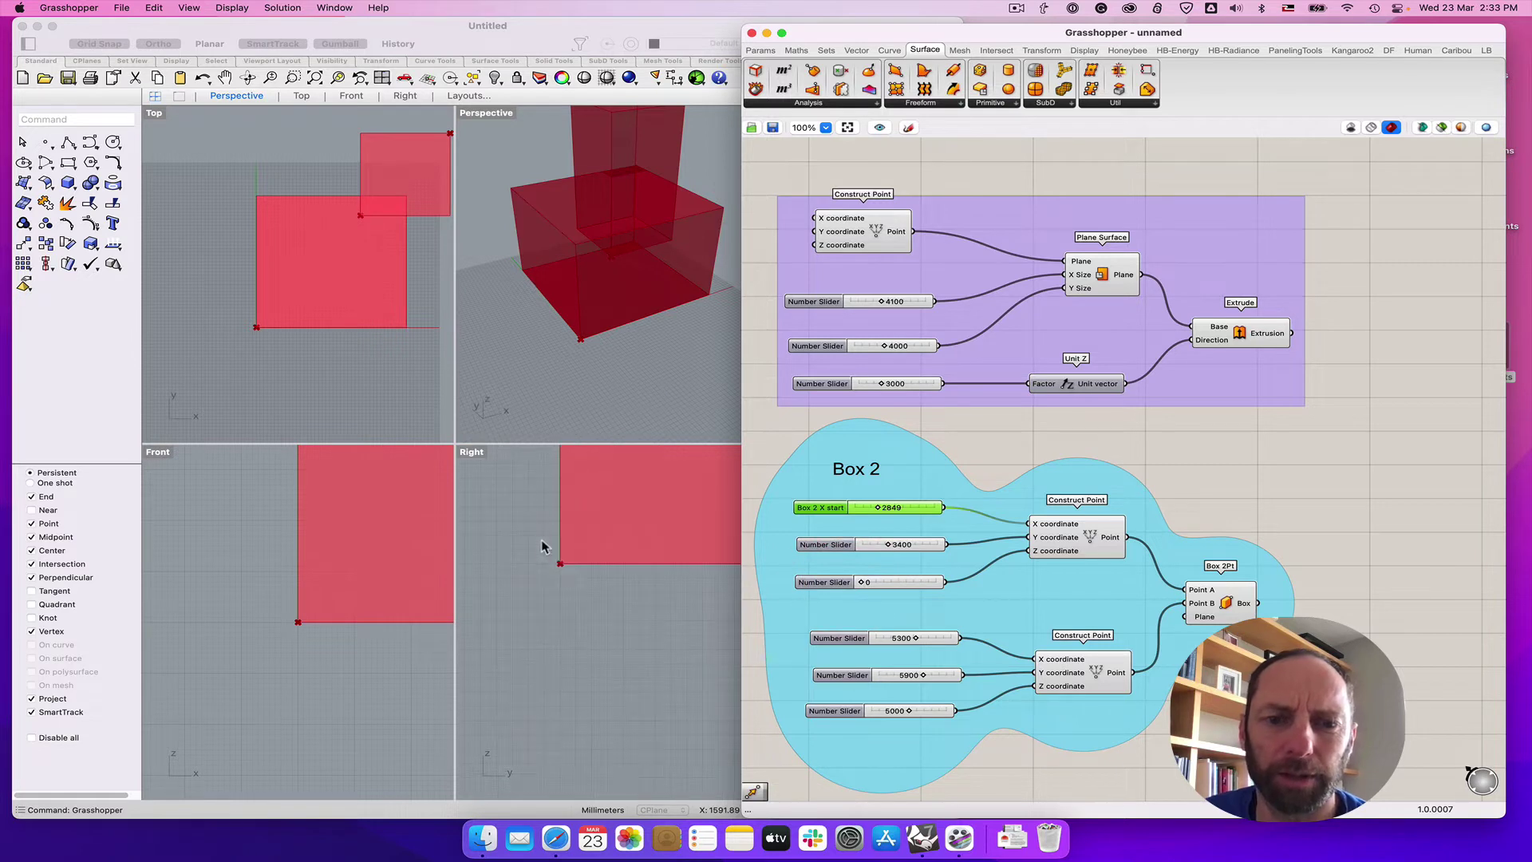
scroll(542, 538, "down", 2)
Zoom extents in the Perspective and Front viewports, then raise Box 2's start height to 1500
left_click(248, 564)
scroll(248, 564, "down", 3)
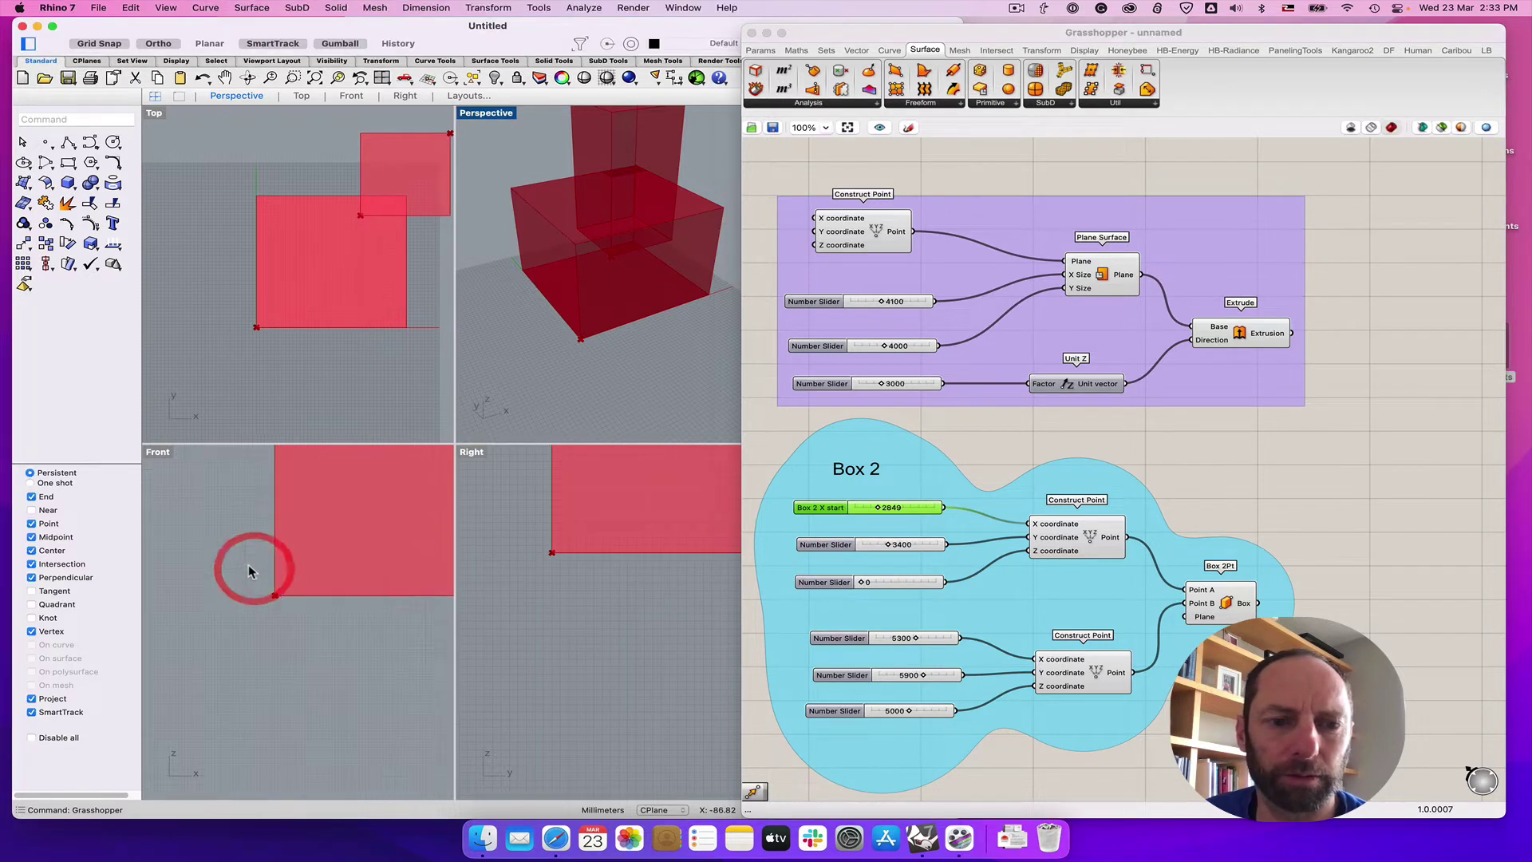
left_click(315, 78)
left_click(182, 485)
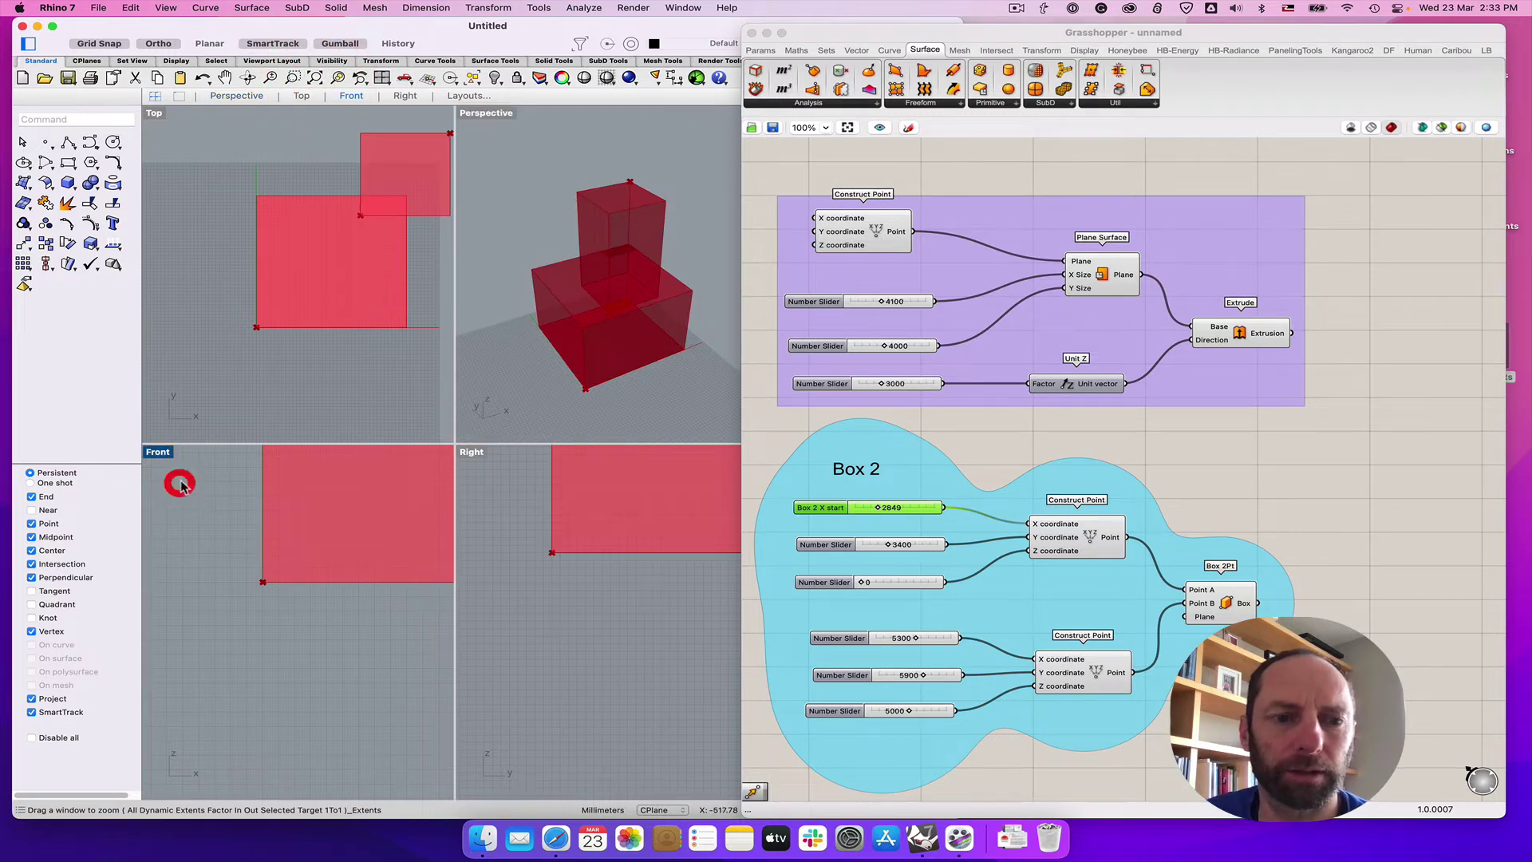
left_click(315, 78)
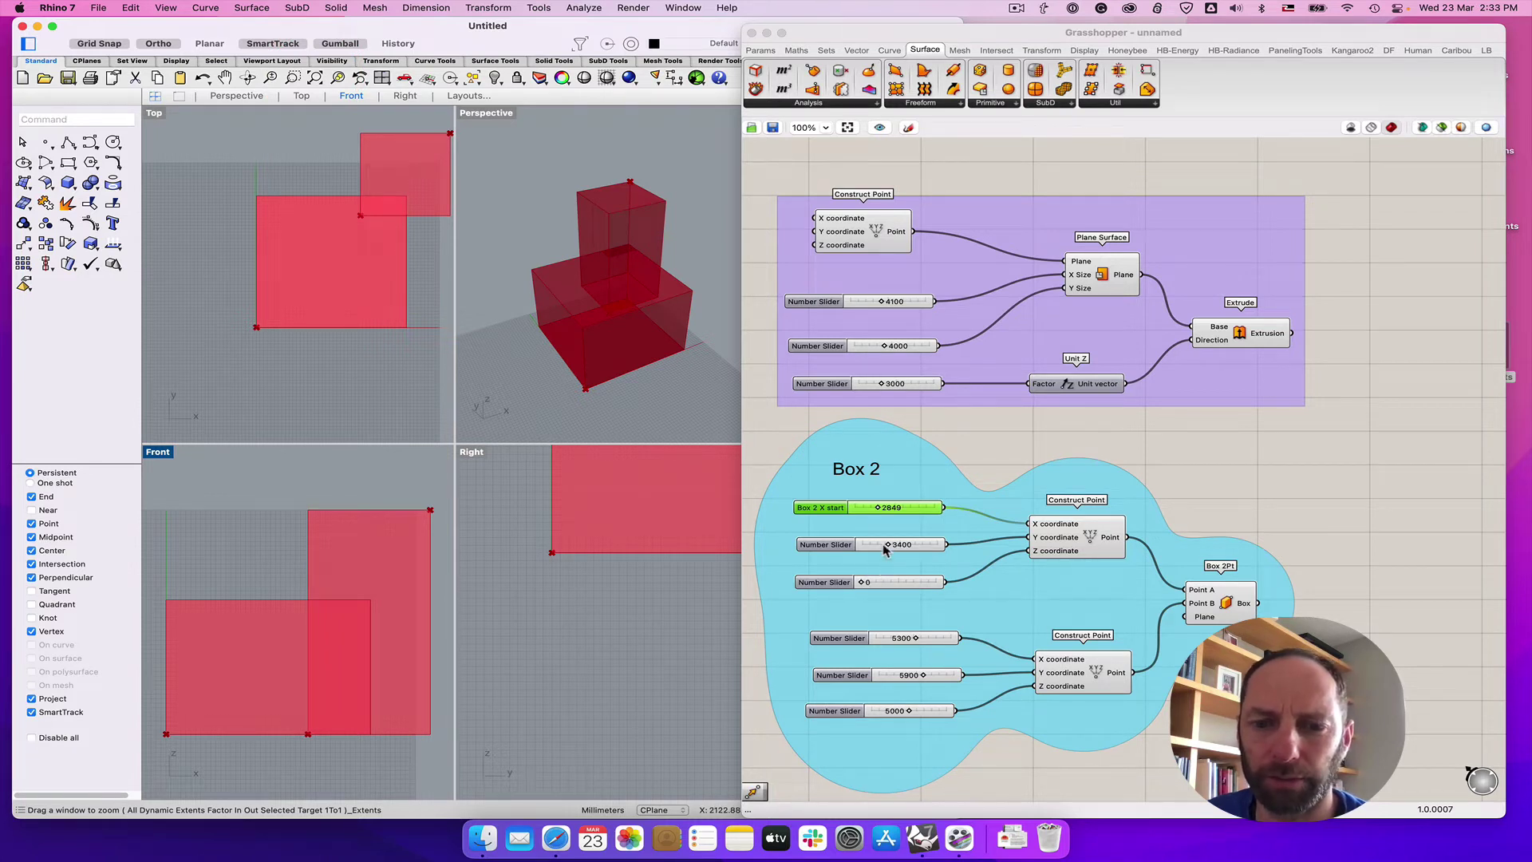
left_click_drag(864, 585, 875, 586)
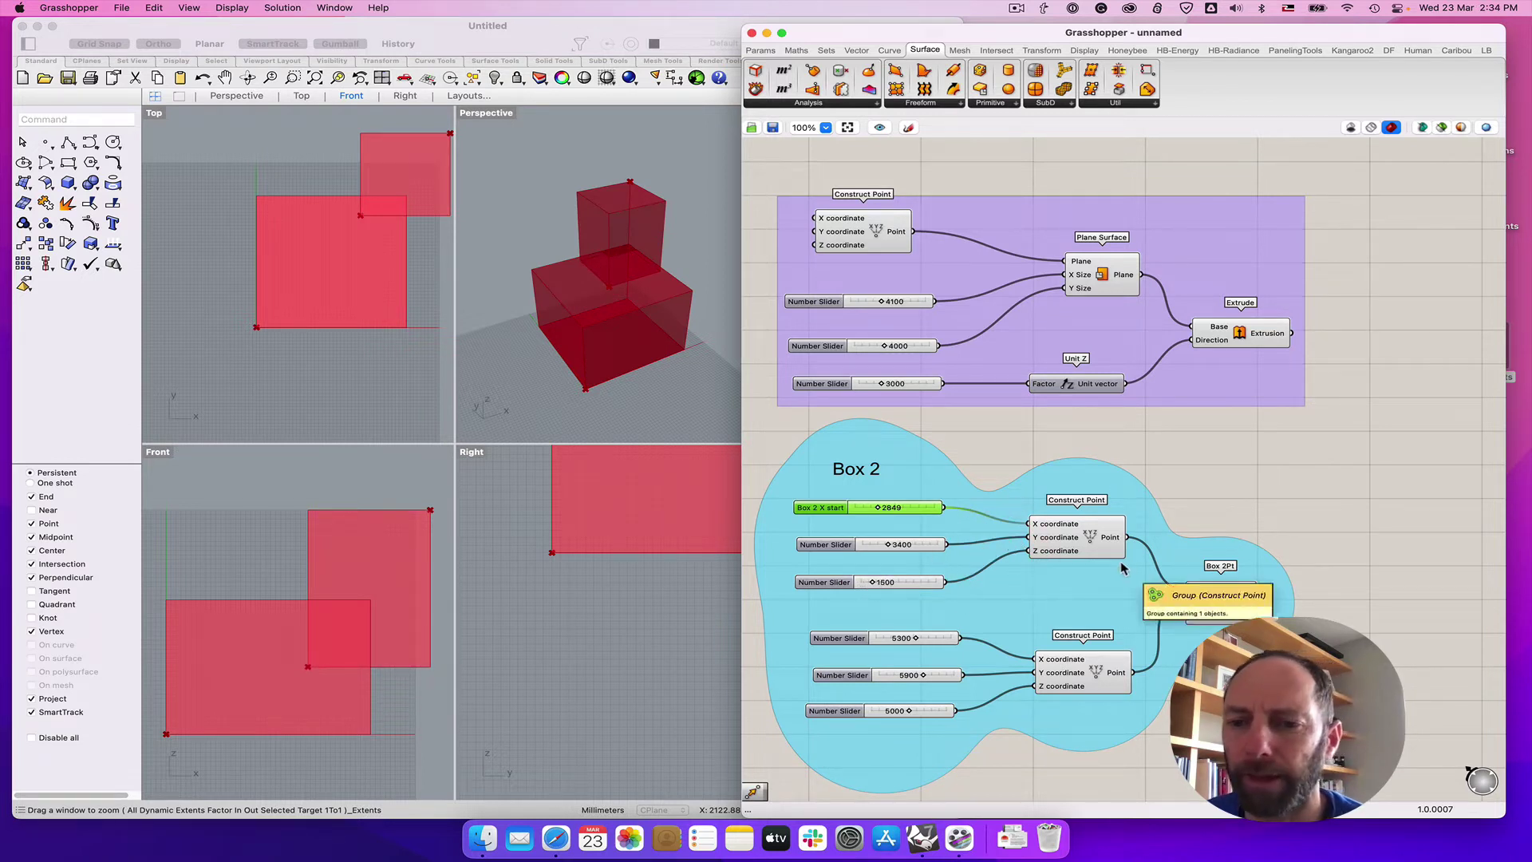
right_click_drag(1331, 499, 1167, 484)
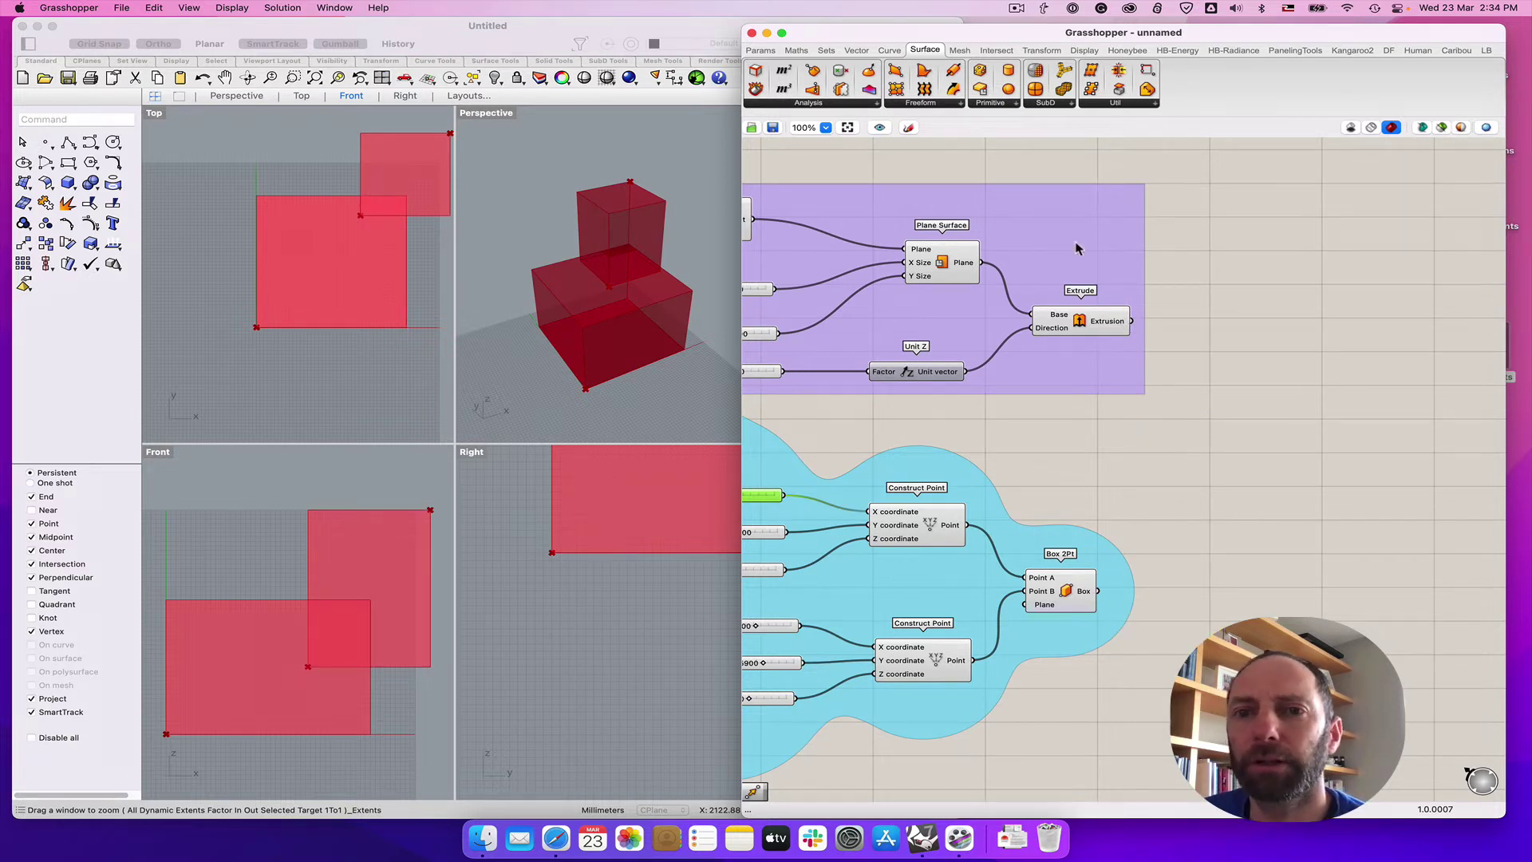
Add Solid Difference from Intersect > Shape, with the extrusion as Breps A and Box 2Pt as Breps B
left_click(997, 51)
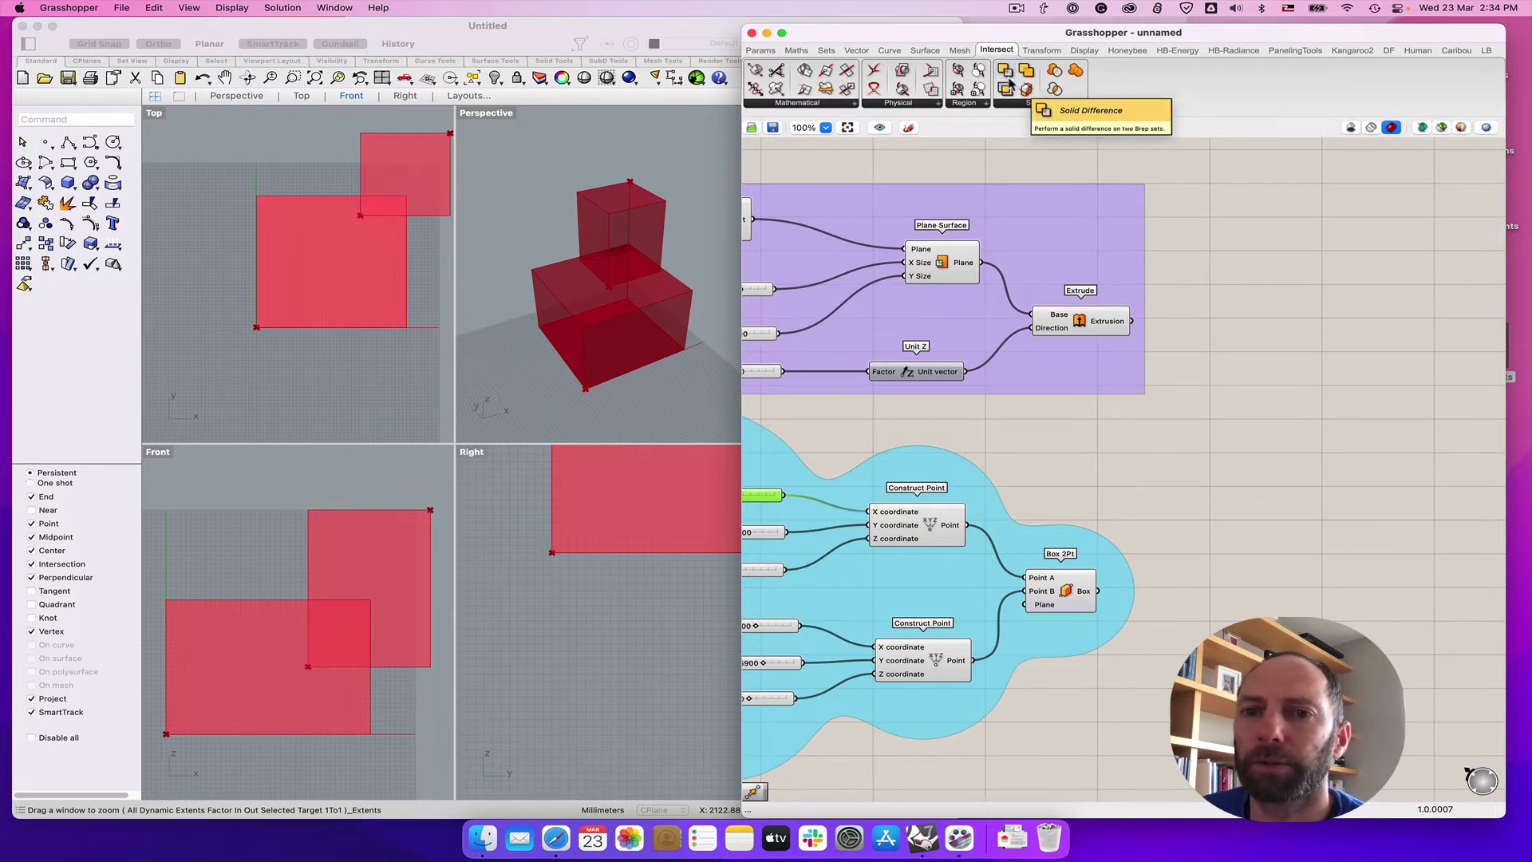
left_click_drag(1006, 74, 1279, 475)
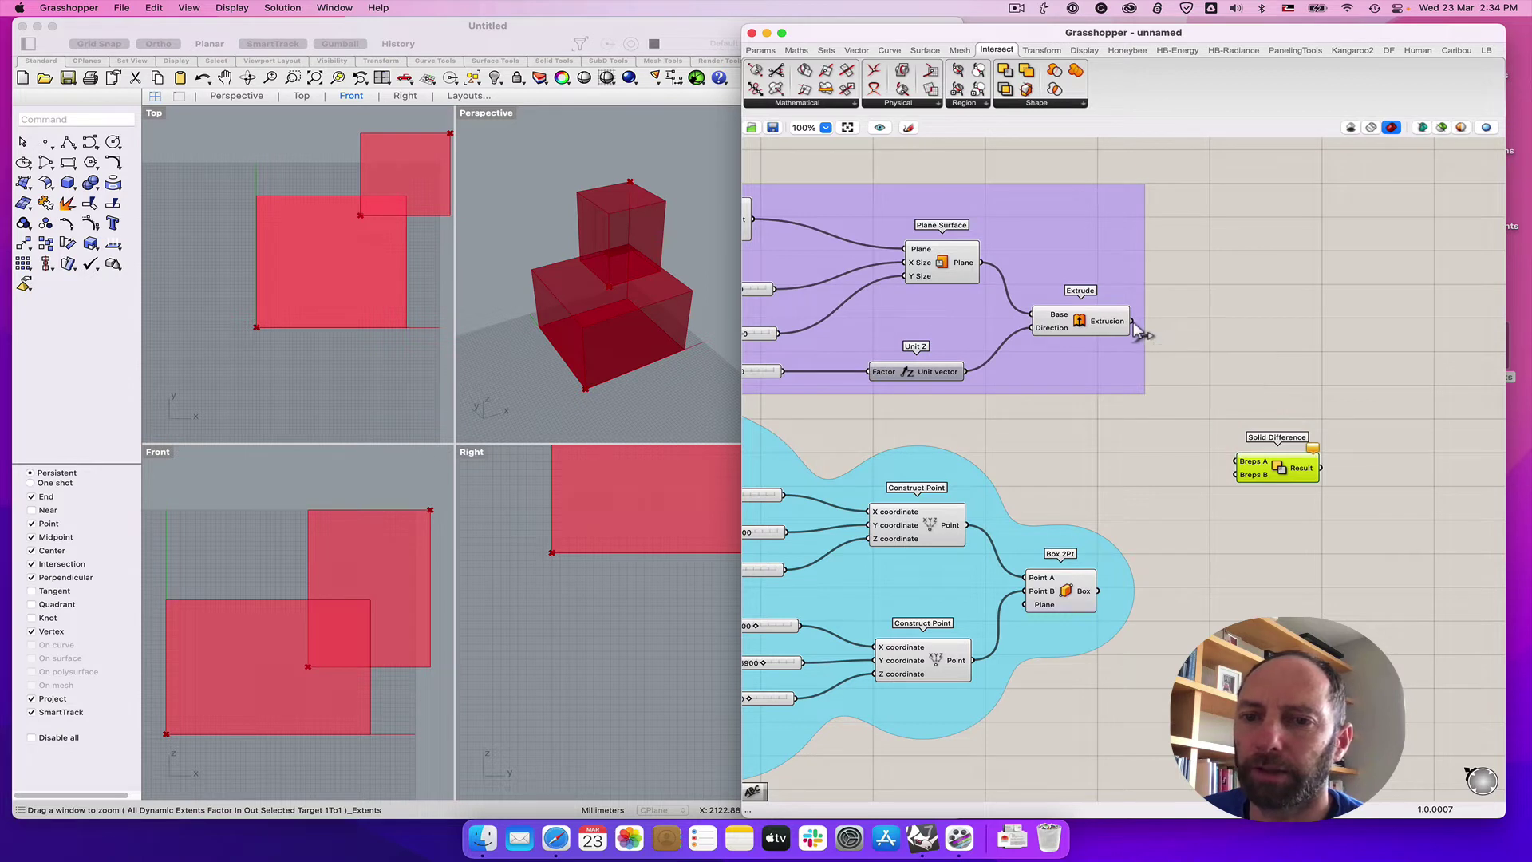
left_click_drag(1133, 322, 1236, 465)
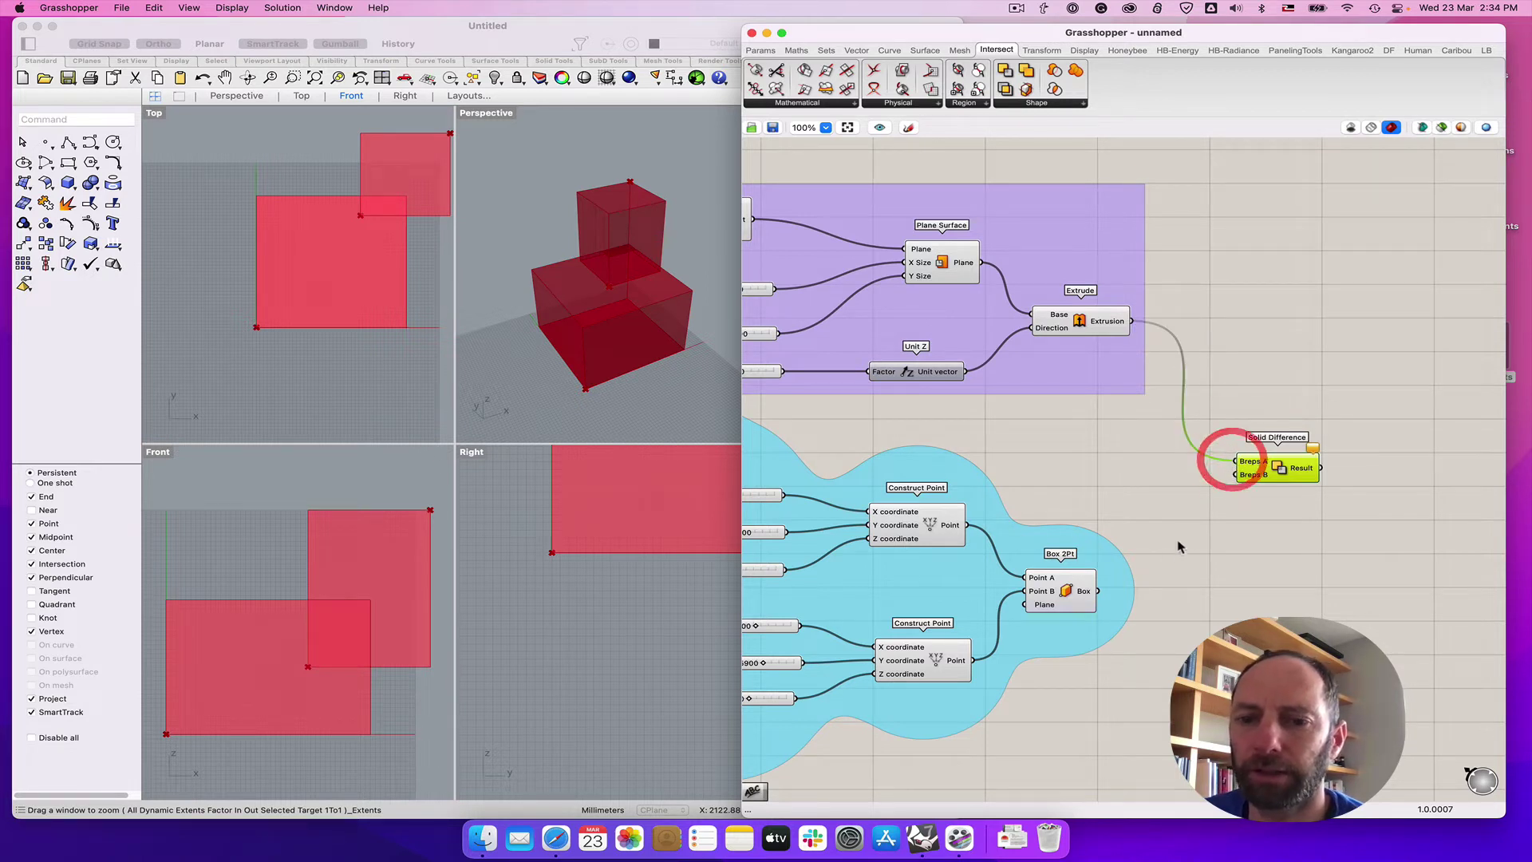
left_click_drag(1098, 590, 1236, 475)
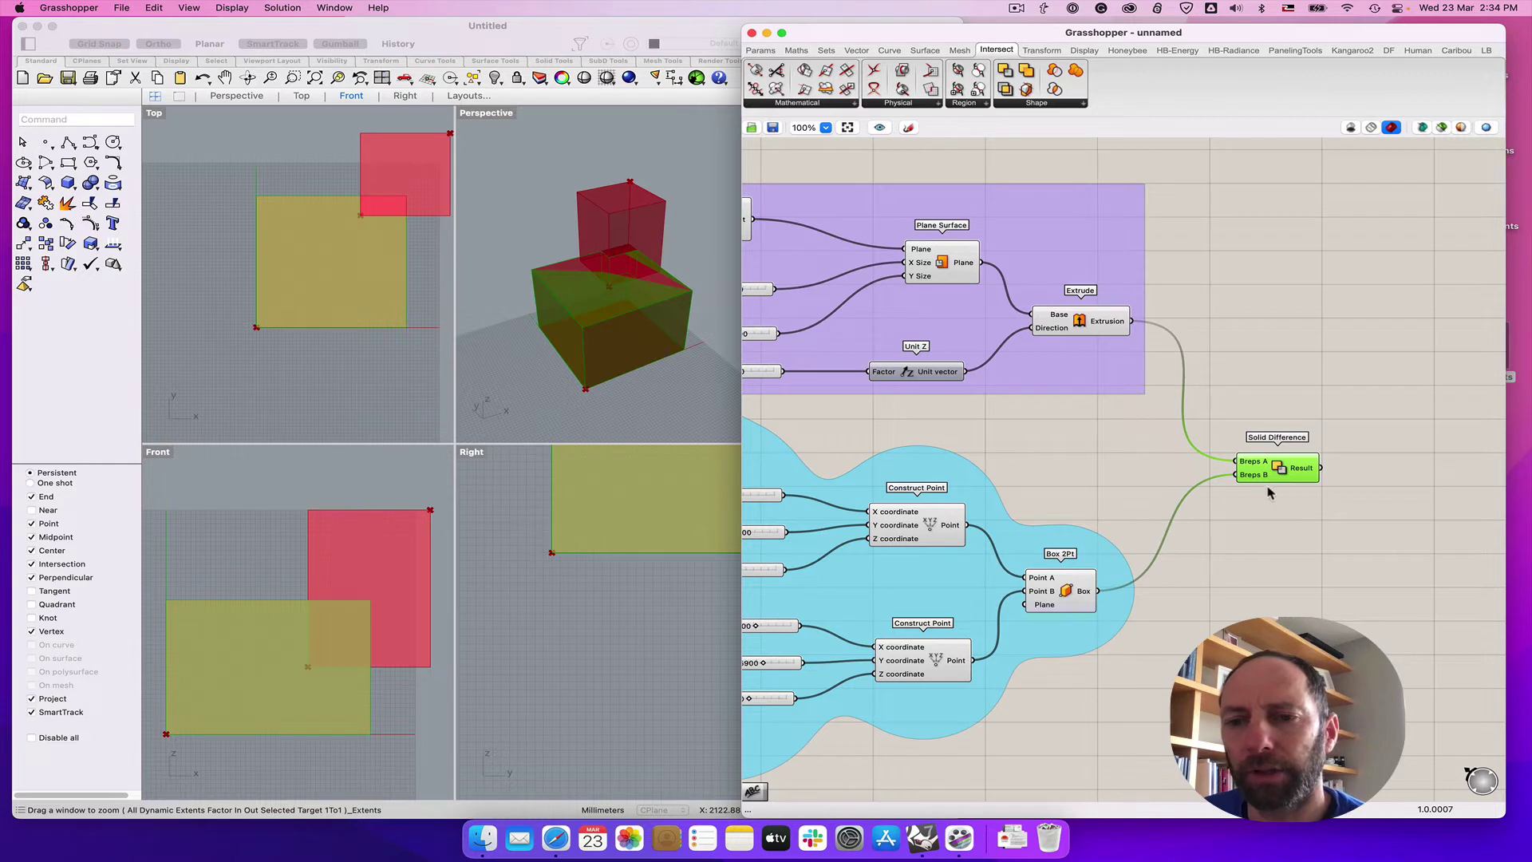
left_click(1286, 517)
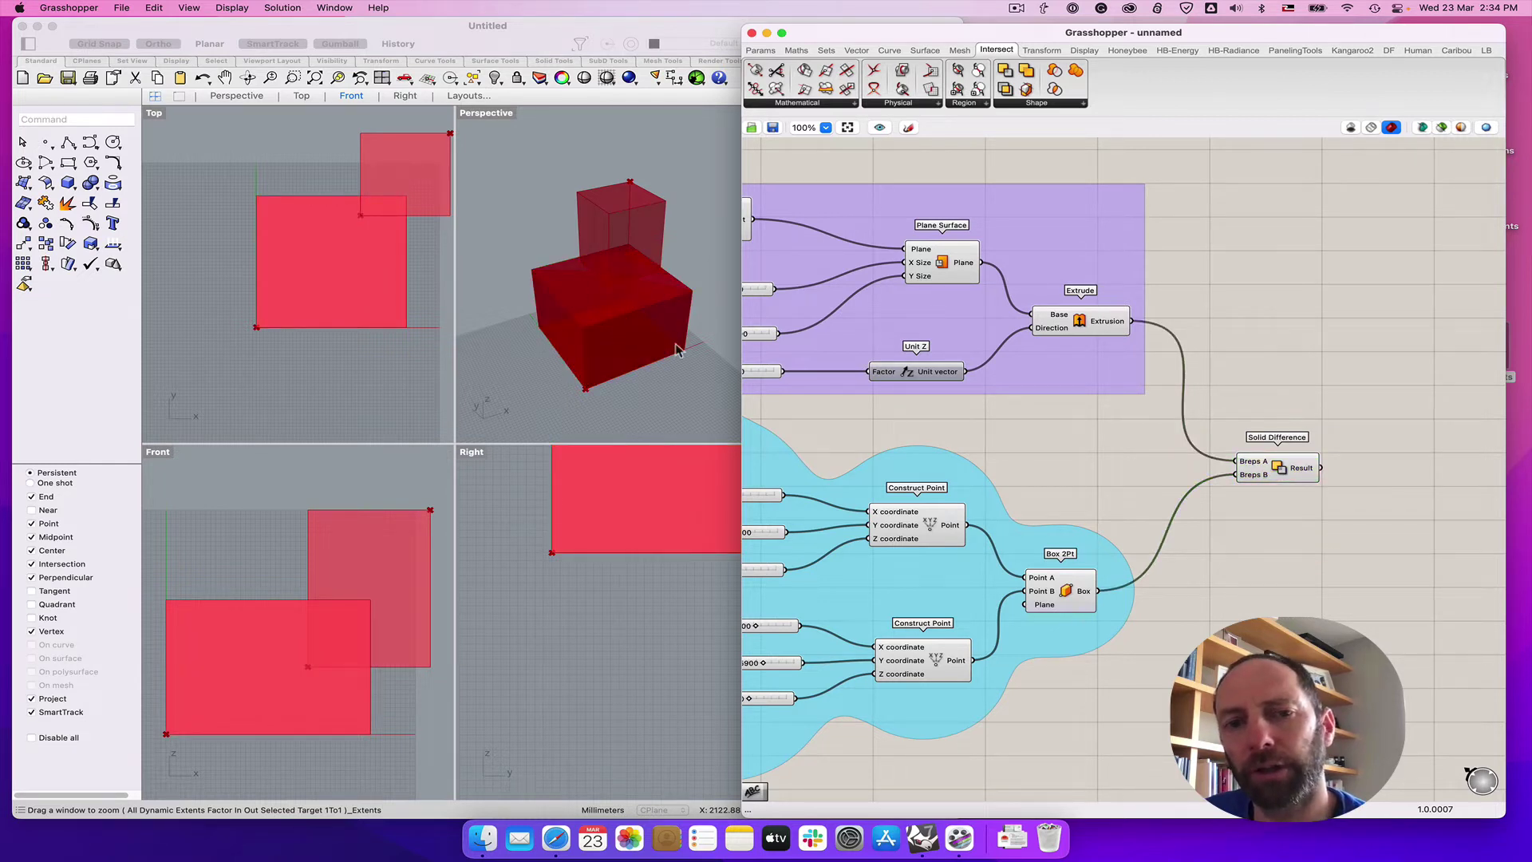
right_click_drag(1090, 606, 1176, 545)
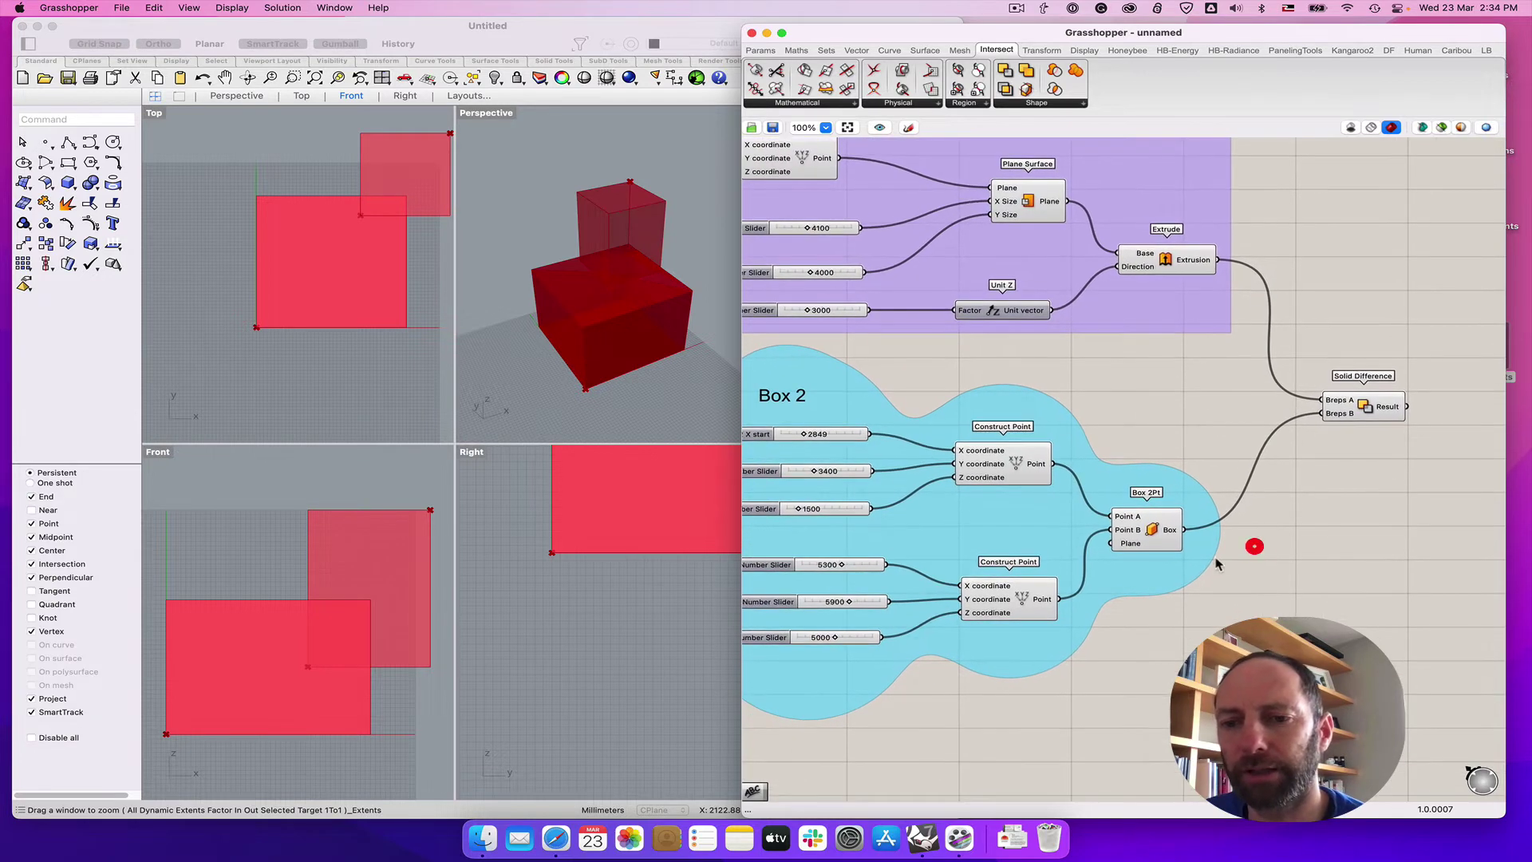
Toggle the Box 2Pt preview off and back on, then select Solid Difference
right_click(1153, 535)
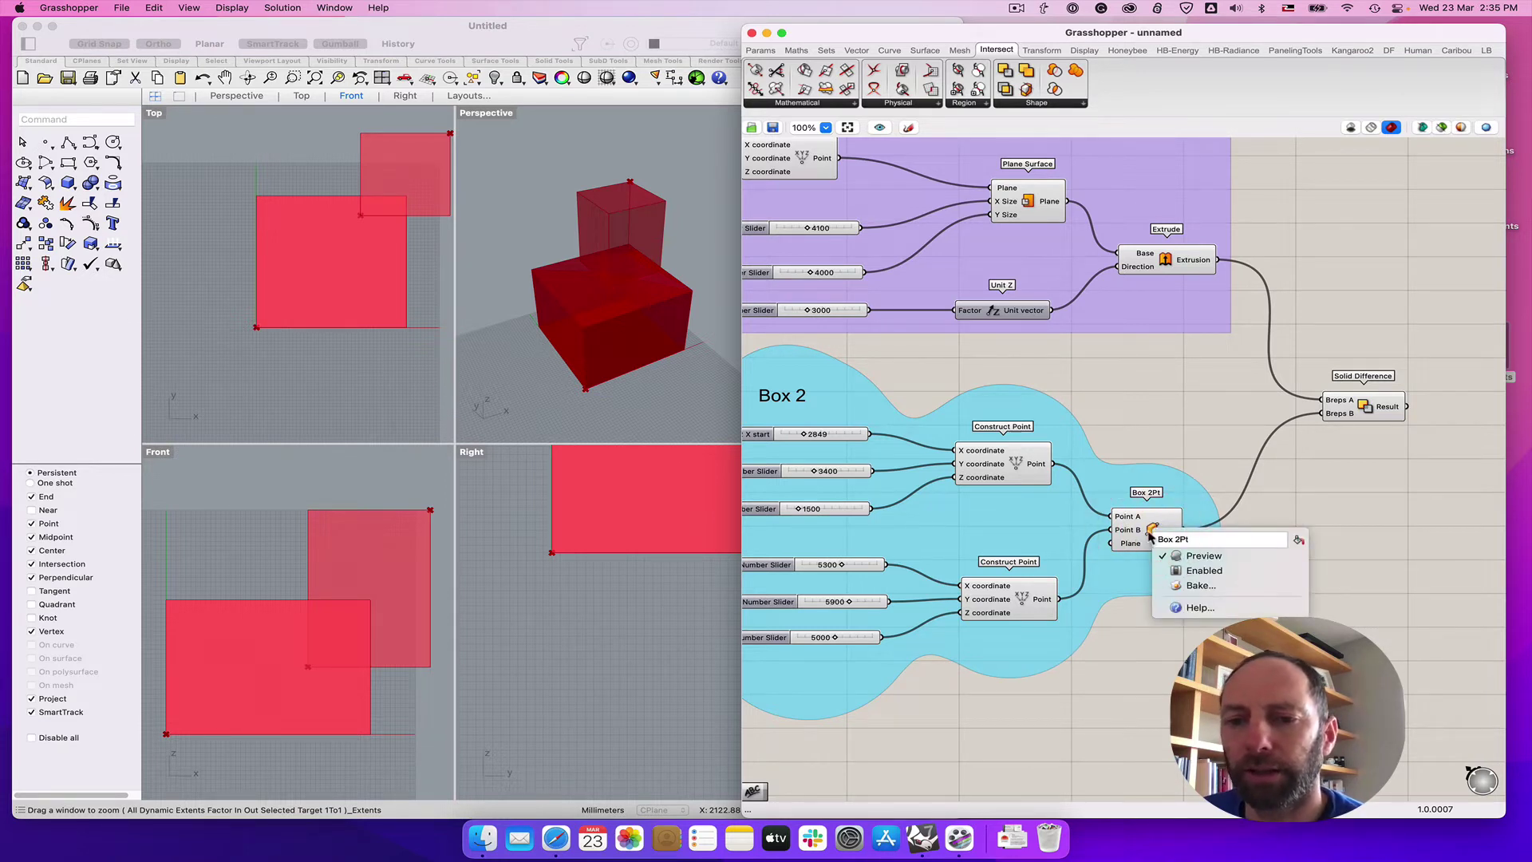
left_click(1197, 556)
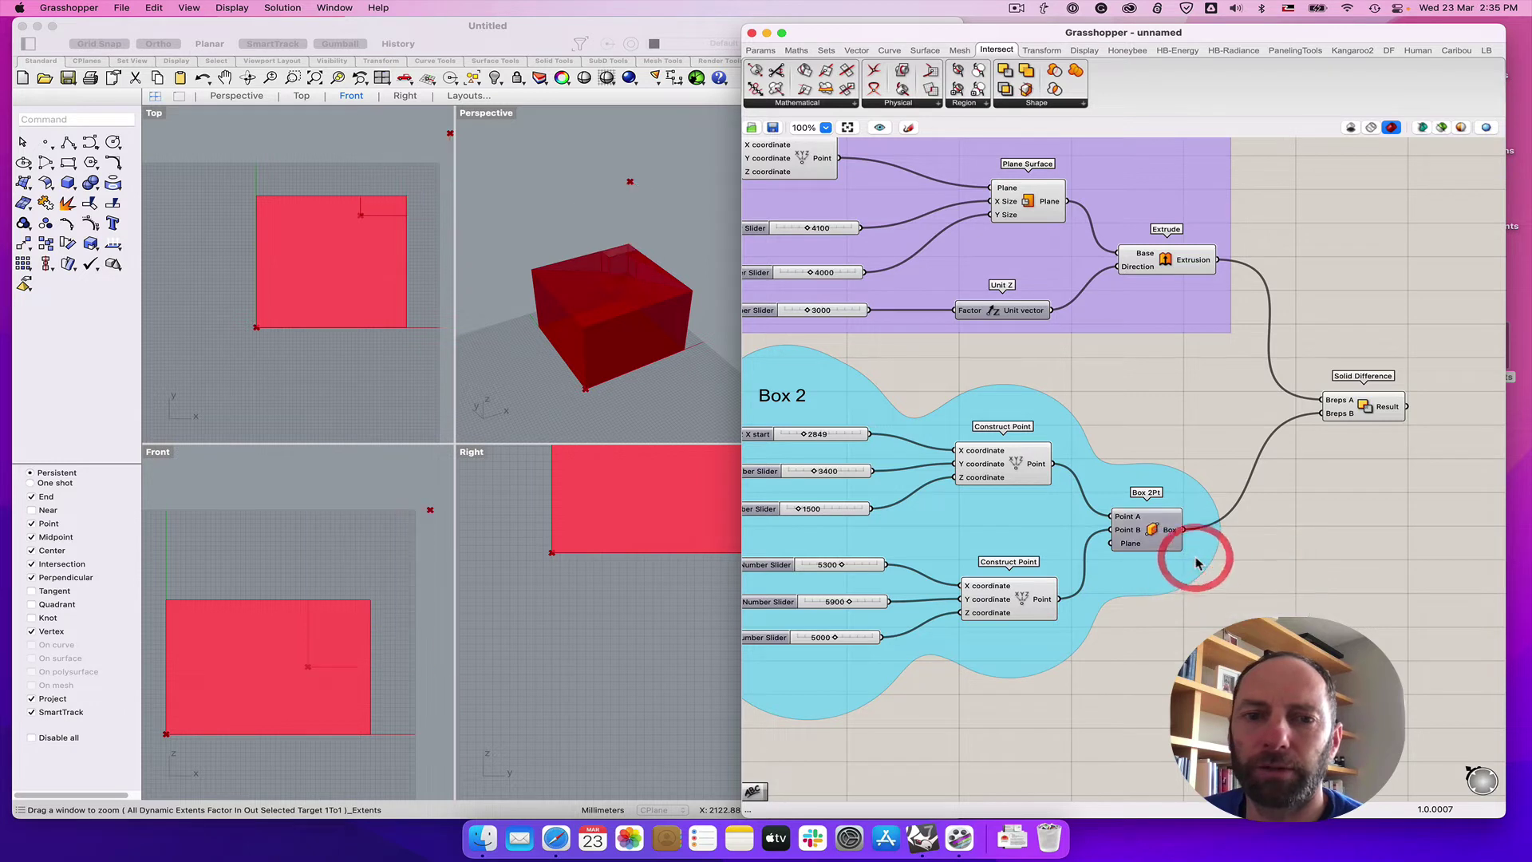
right_click(1153, 533)
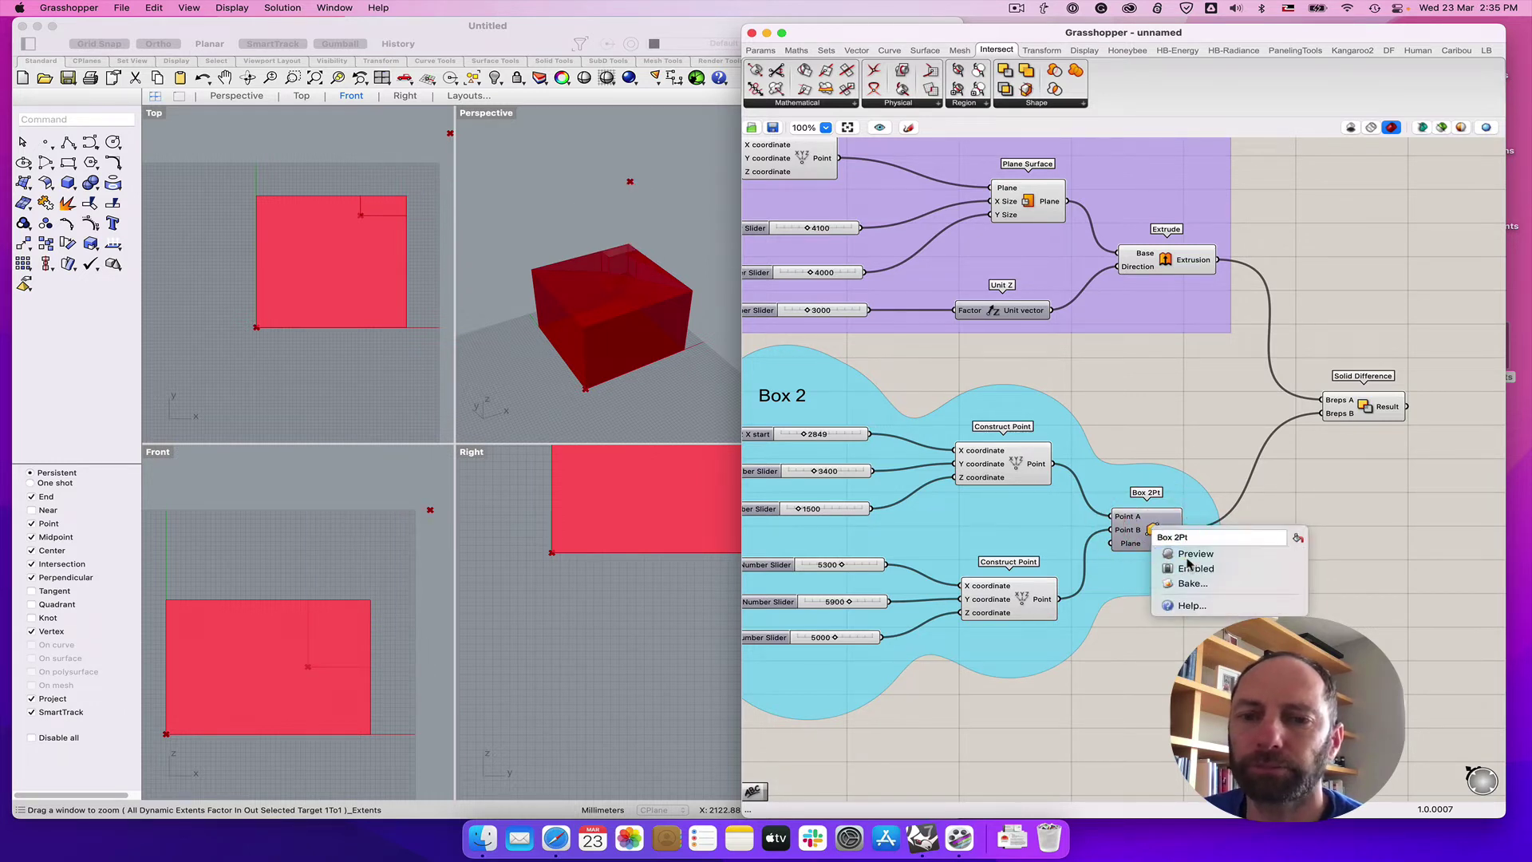
left_click(1184, 561)
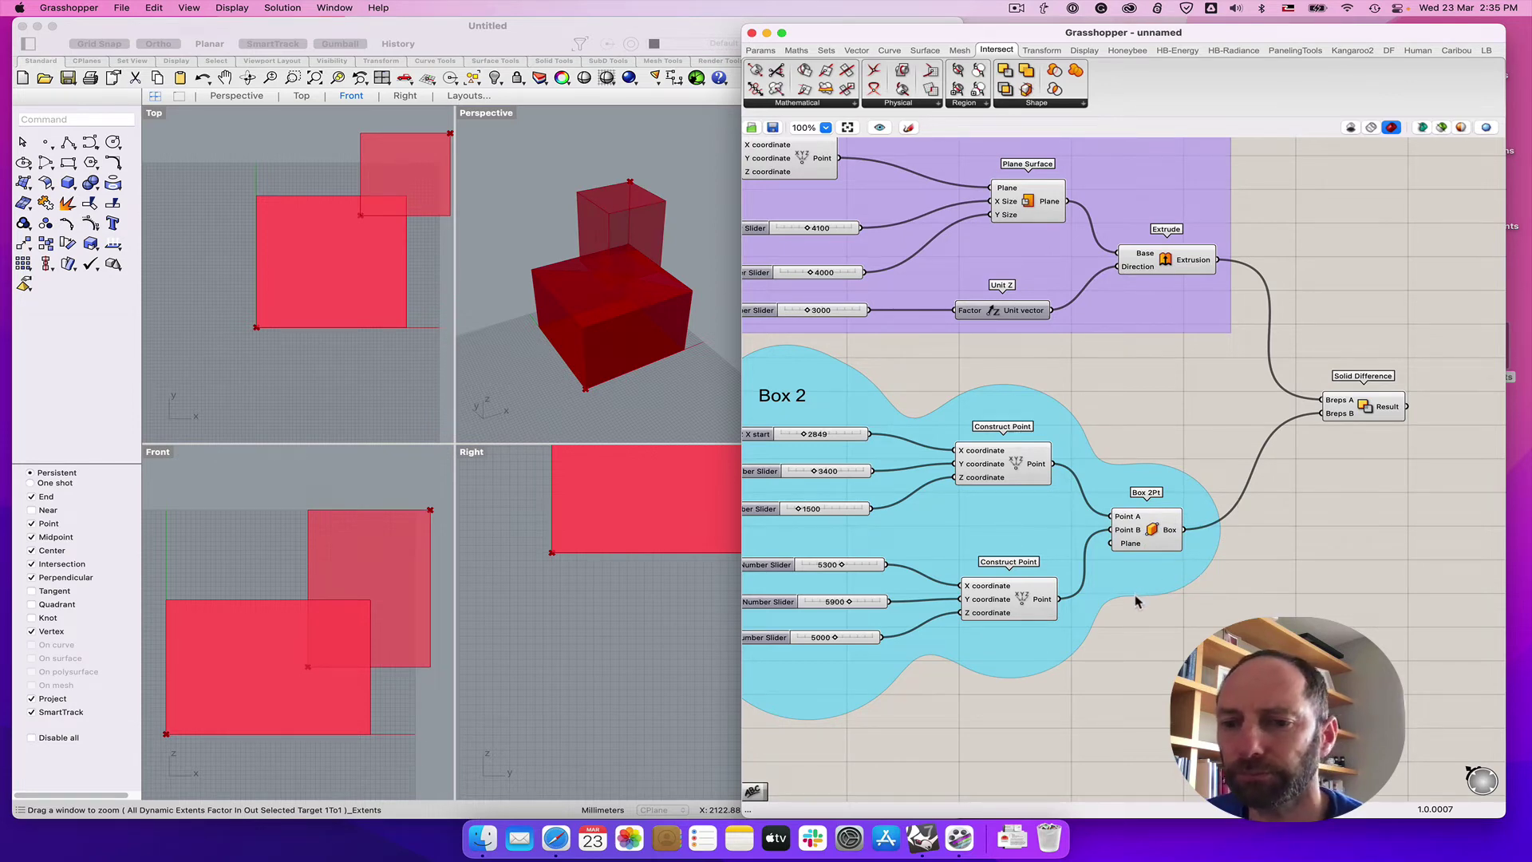
right_click_drag(1337, 477, 1277, 484)
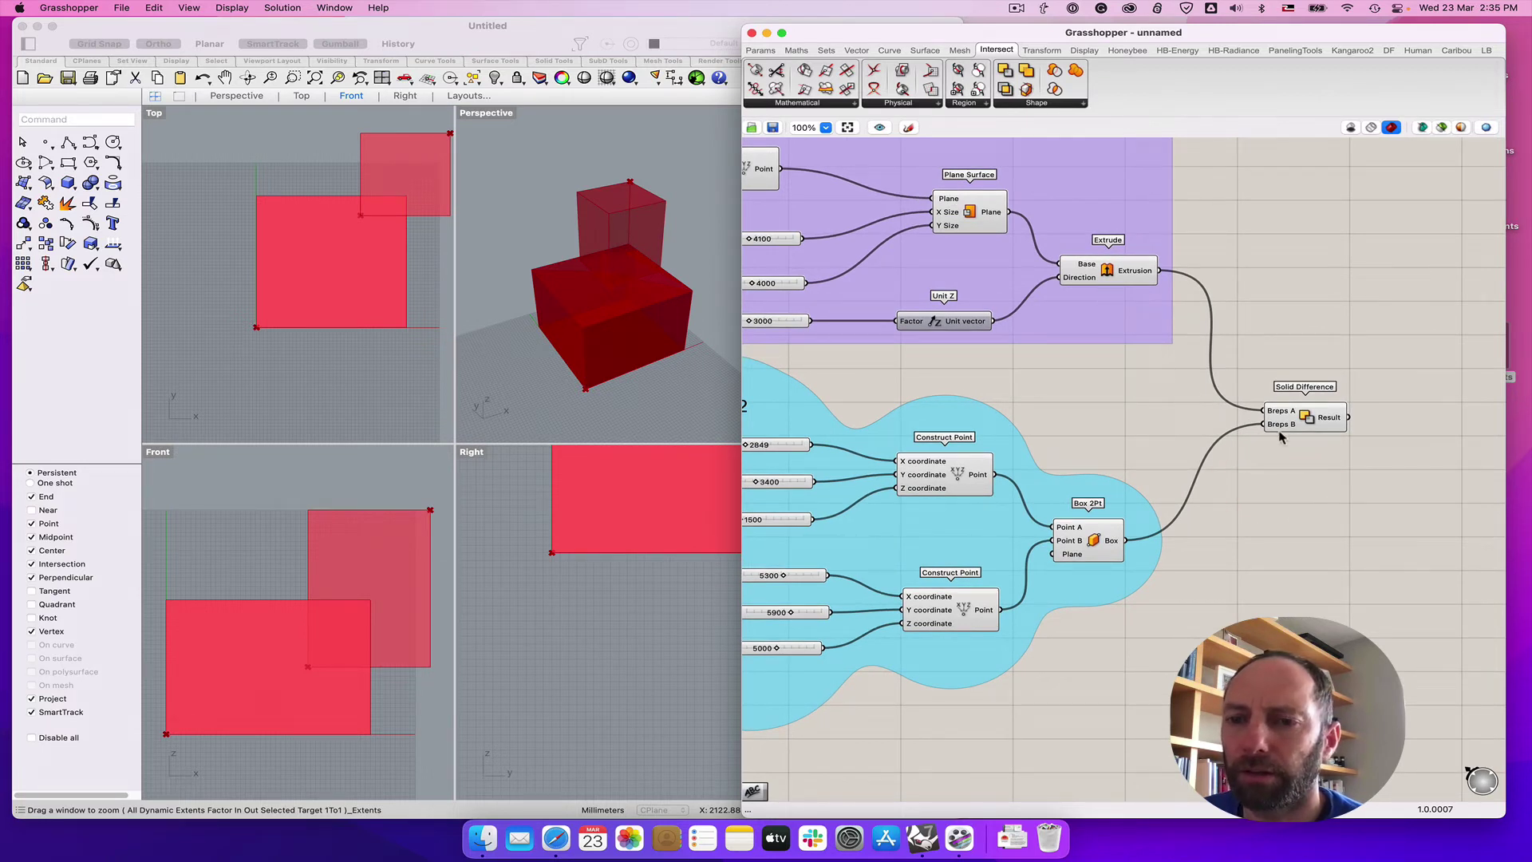
left_click(1309, 422)
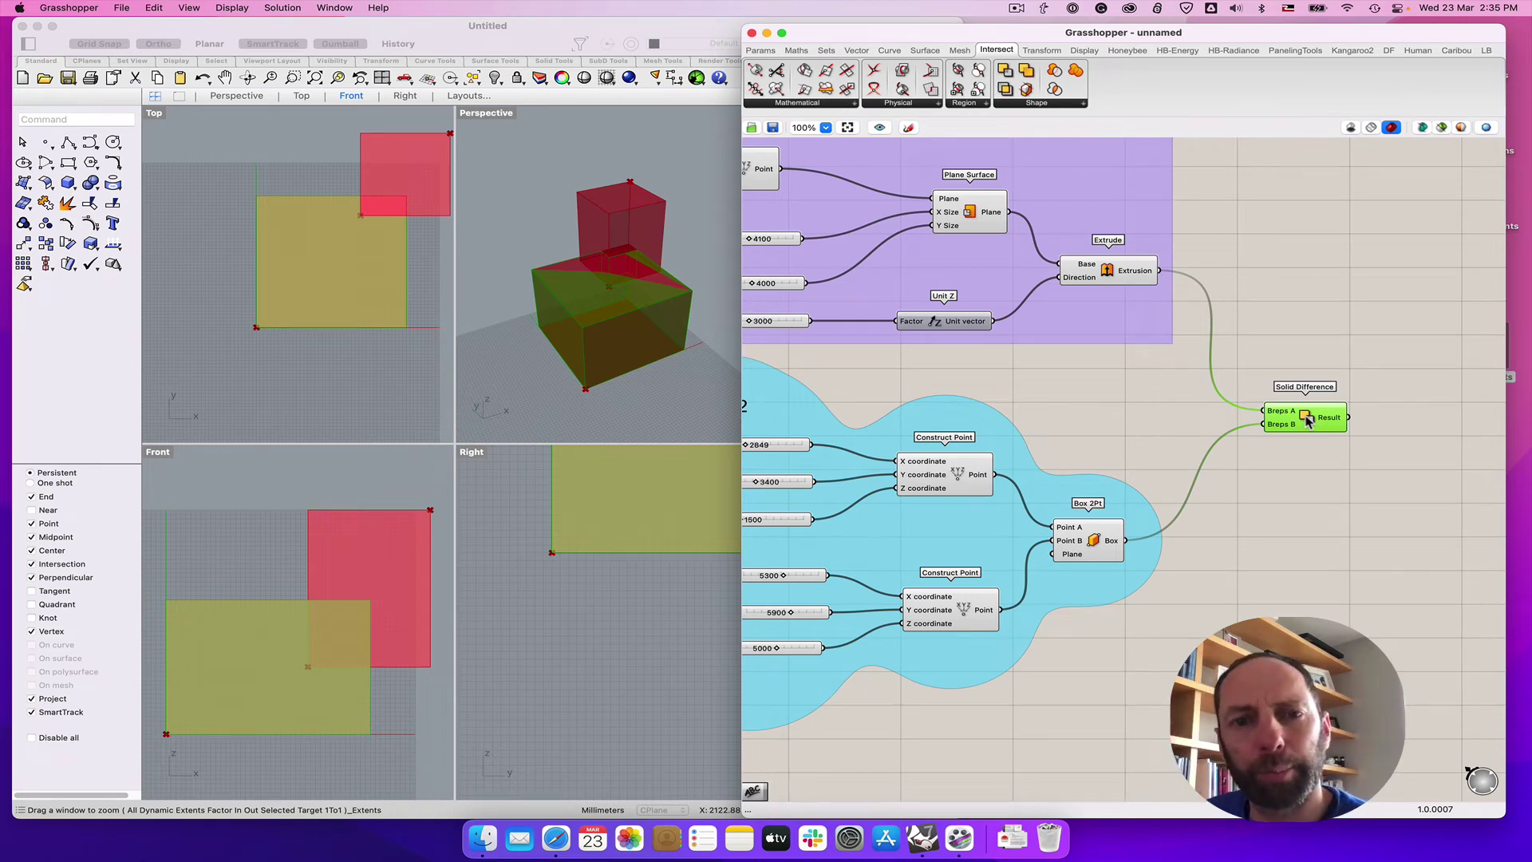
Set Box 2's sliders to X start 1151, Y 0, Z 1200 and end X 3600
right_click_drag(1212, 542, 1366, 537)
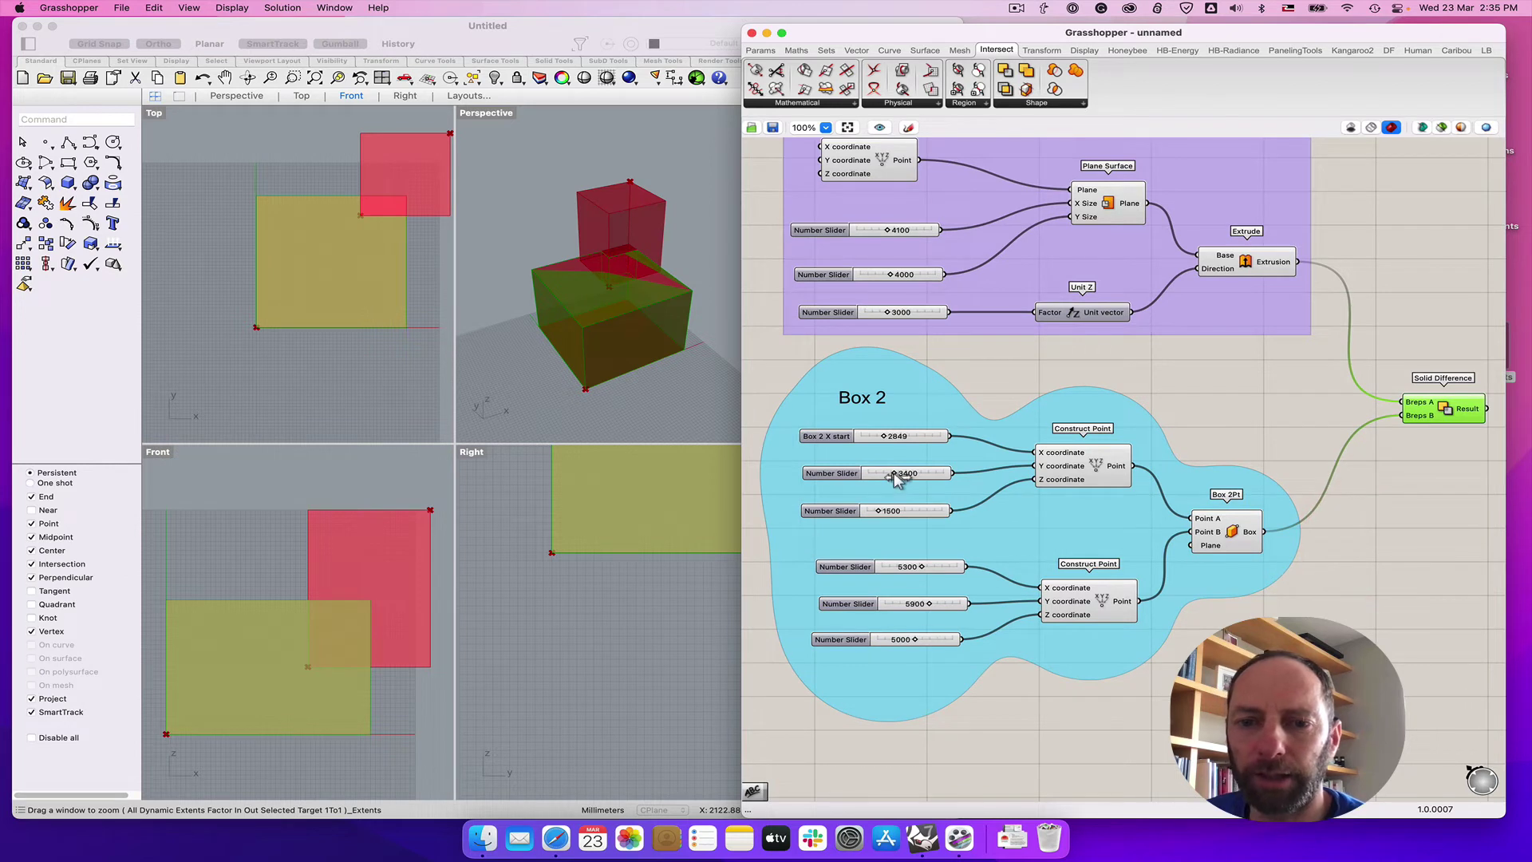
left_click_drag(895, 478, 877, 513)
left_click_drag(884, 437, 870, 436)
left_click_drag(923, 571, 907, 571)
right_click_drag(703, 303, 515, 362)
left_click(1156, 386)
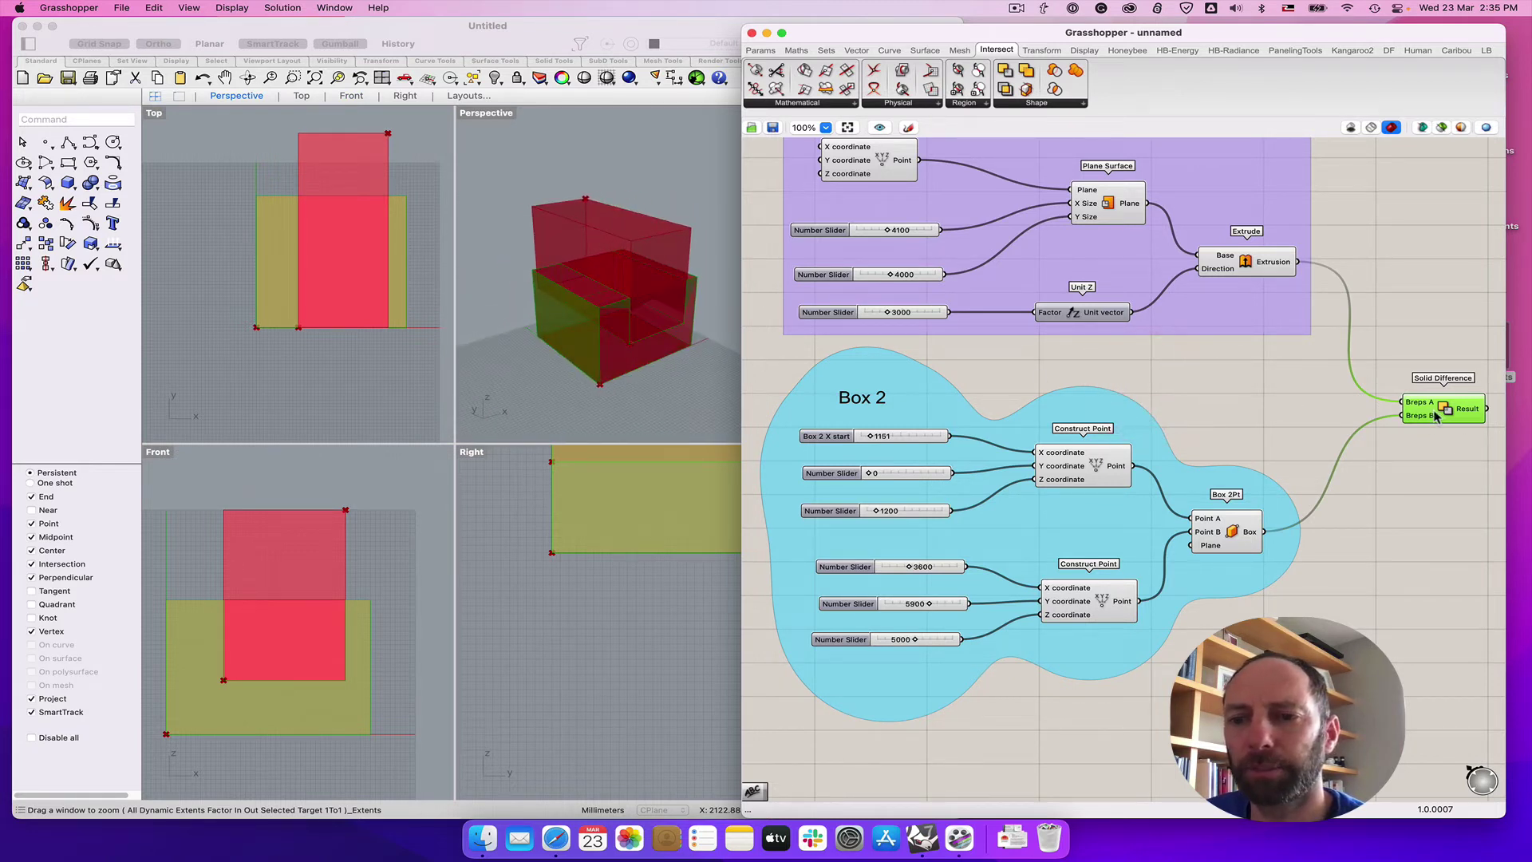
scroll(1225, 540, "right", 5)
left_click(1117, 563)
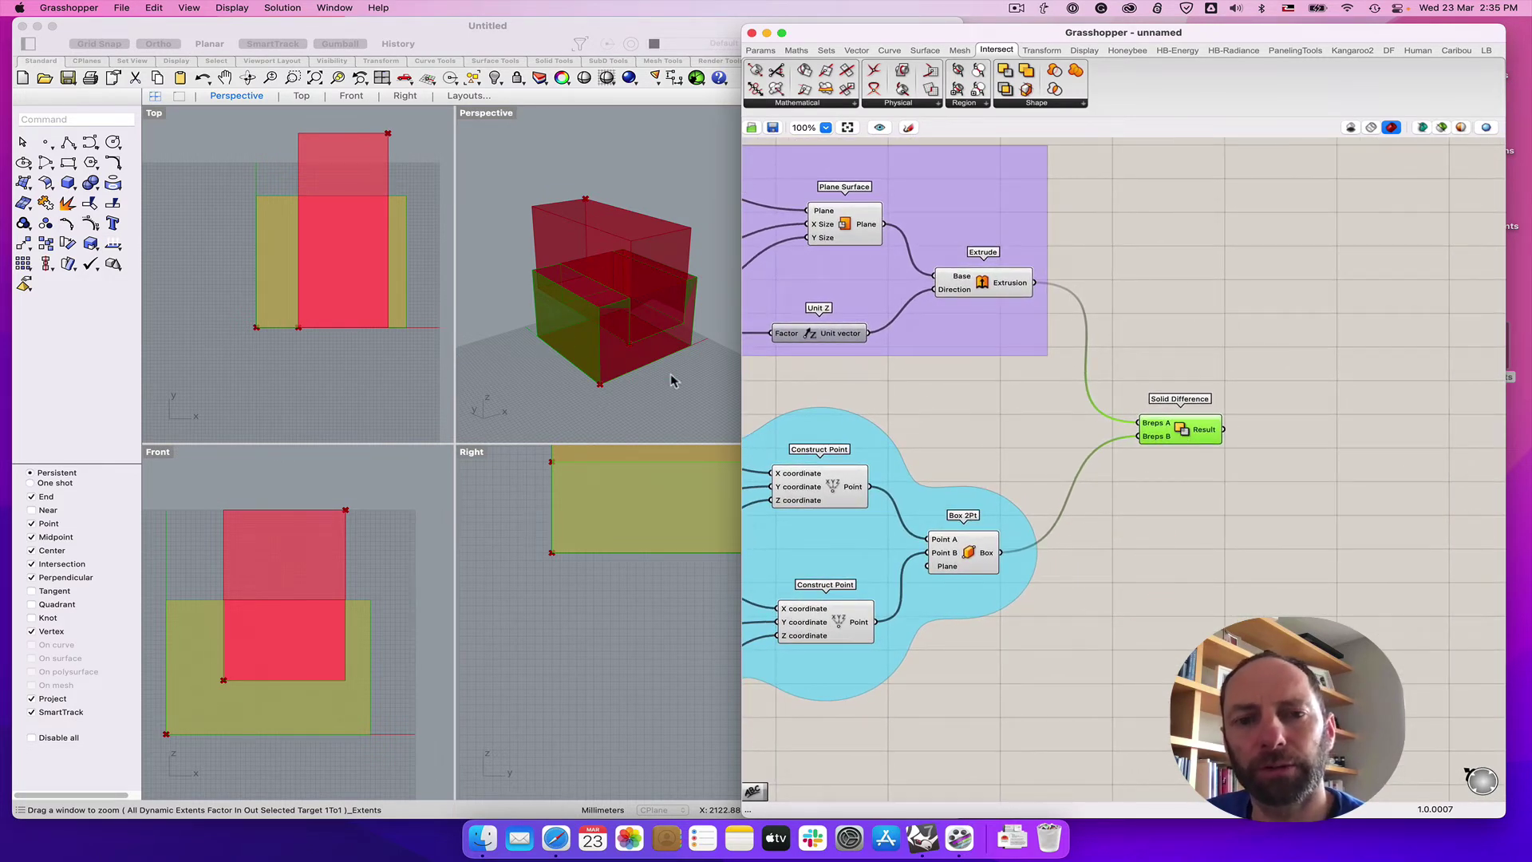
Bake the Solid Difference result into Rhino with the default attributes
right_click(1183, 438)
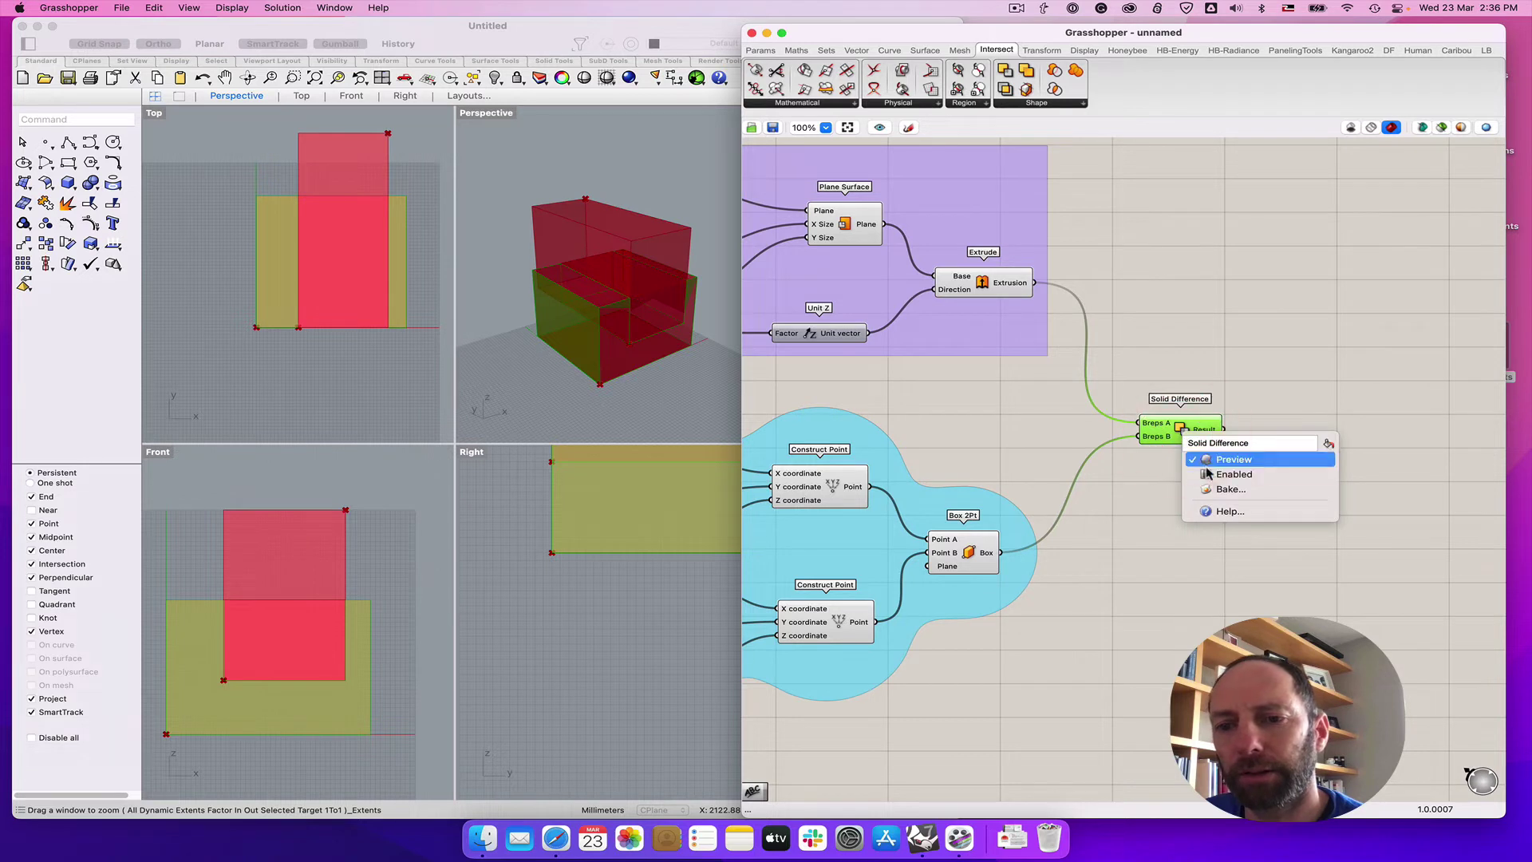
left_click(1225, 490)
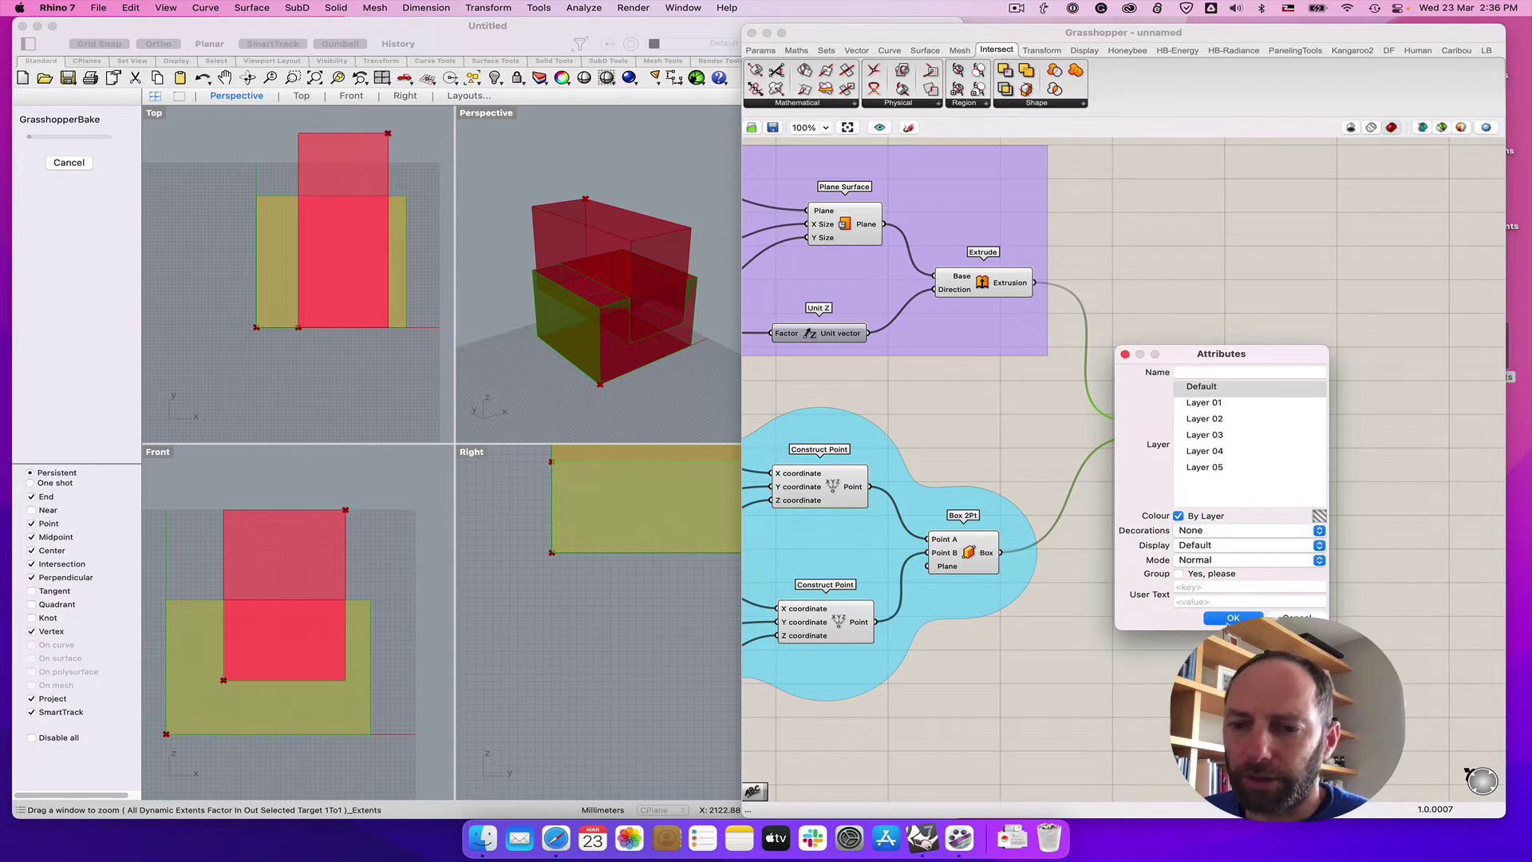
left_click(1233, 618)
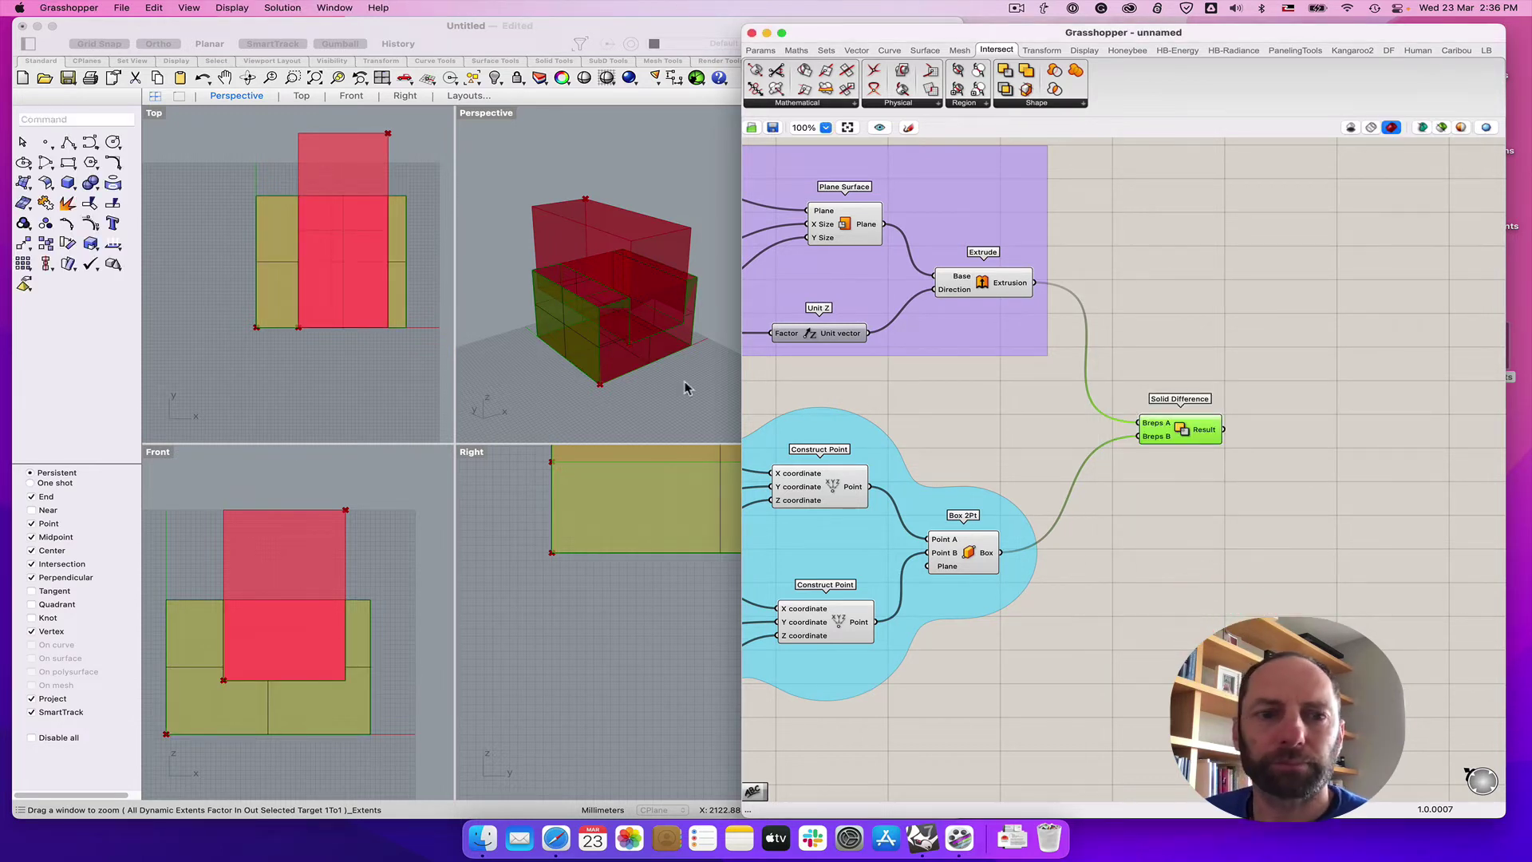
Select the baked box in Perspective and drag it to the right of the previews
left_click(570, 321)
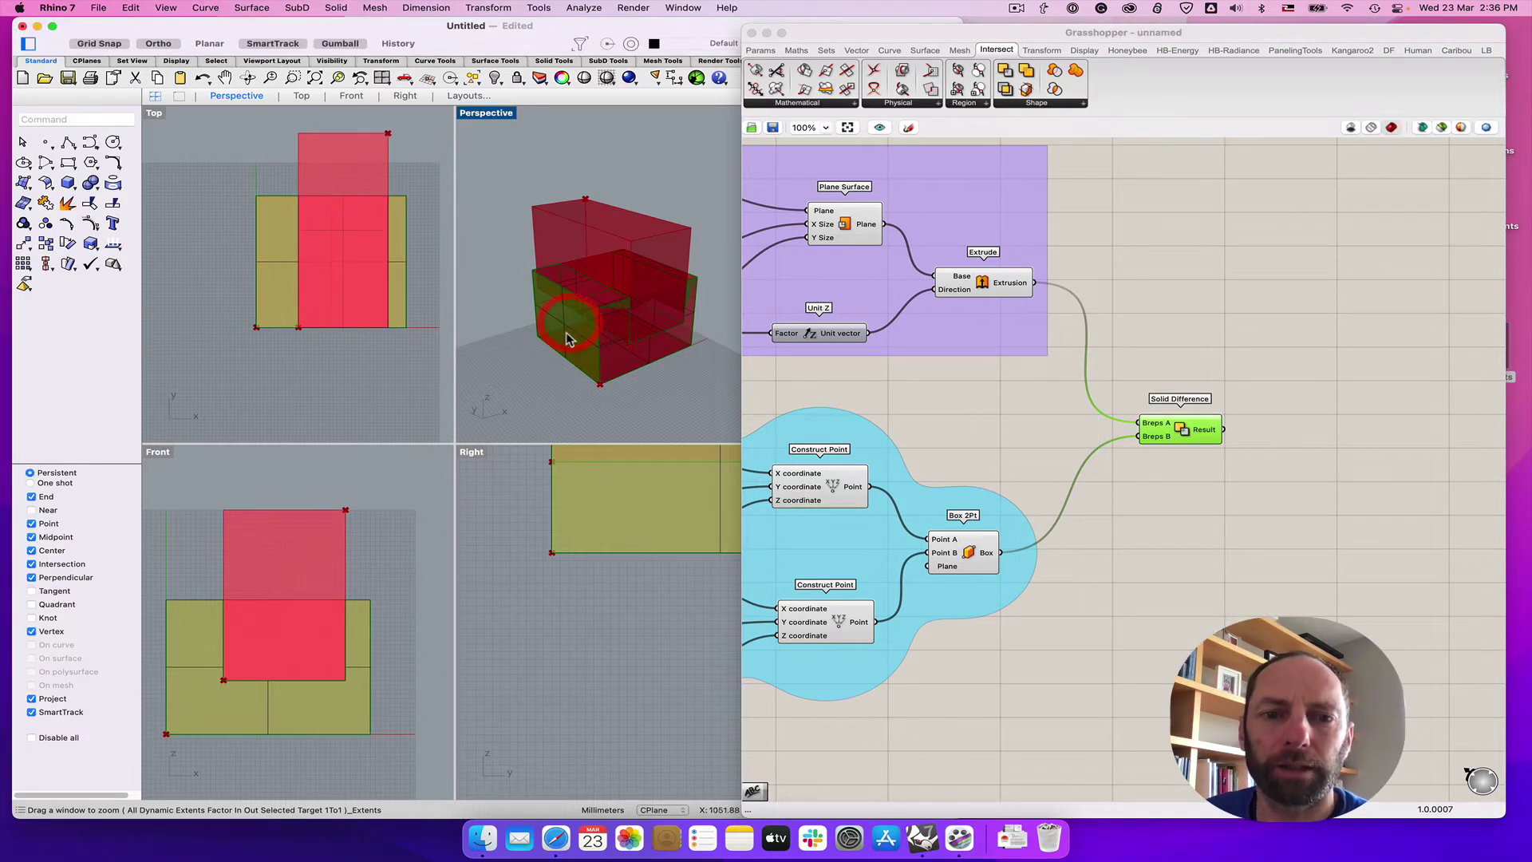
left_click(551, 313)
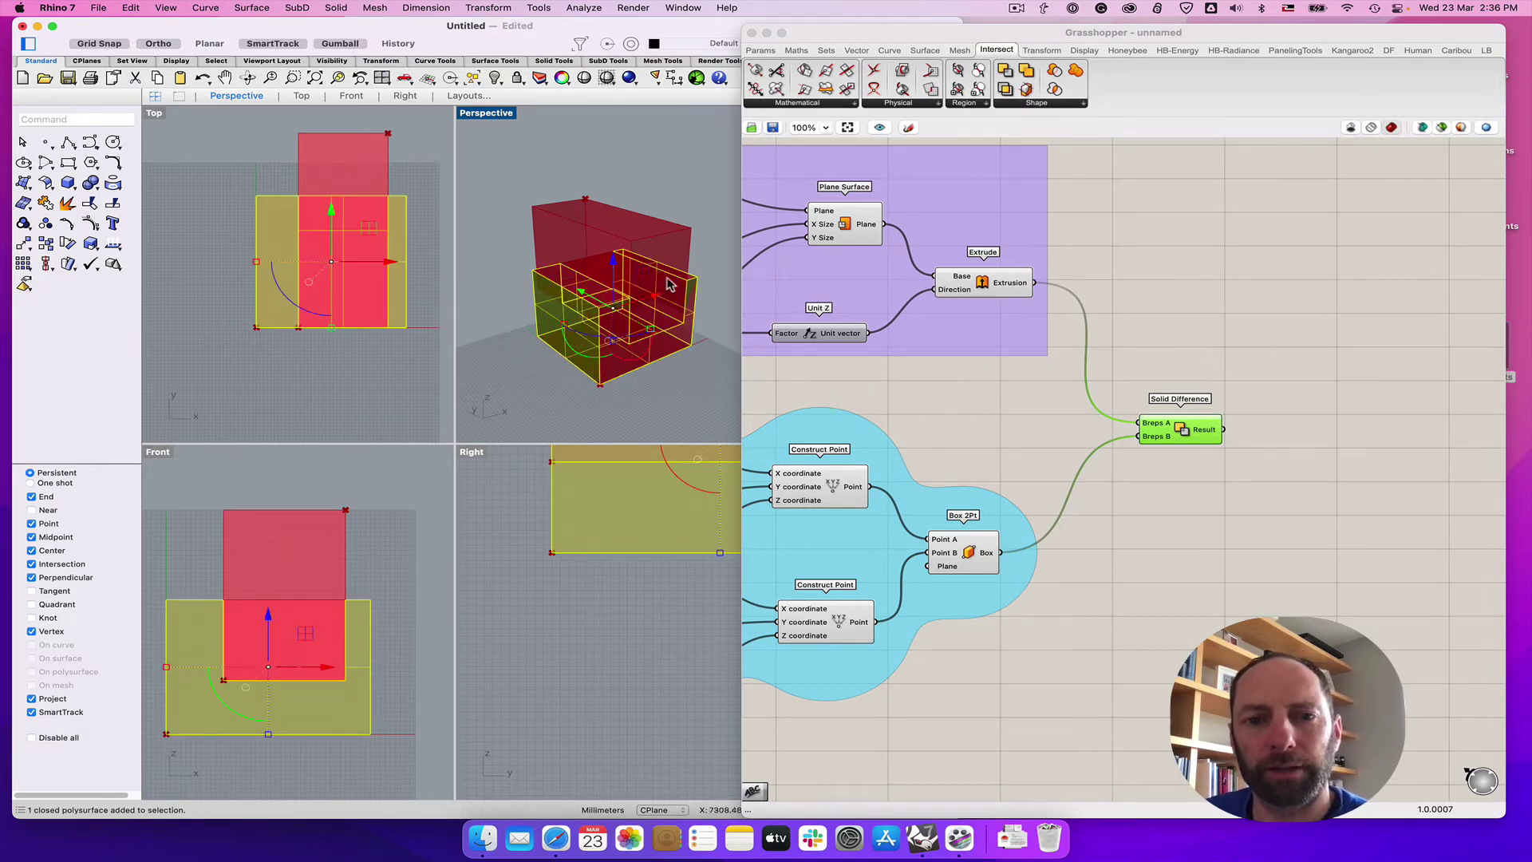
left_click(579, 231)
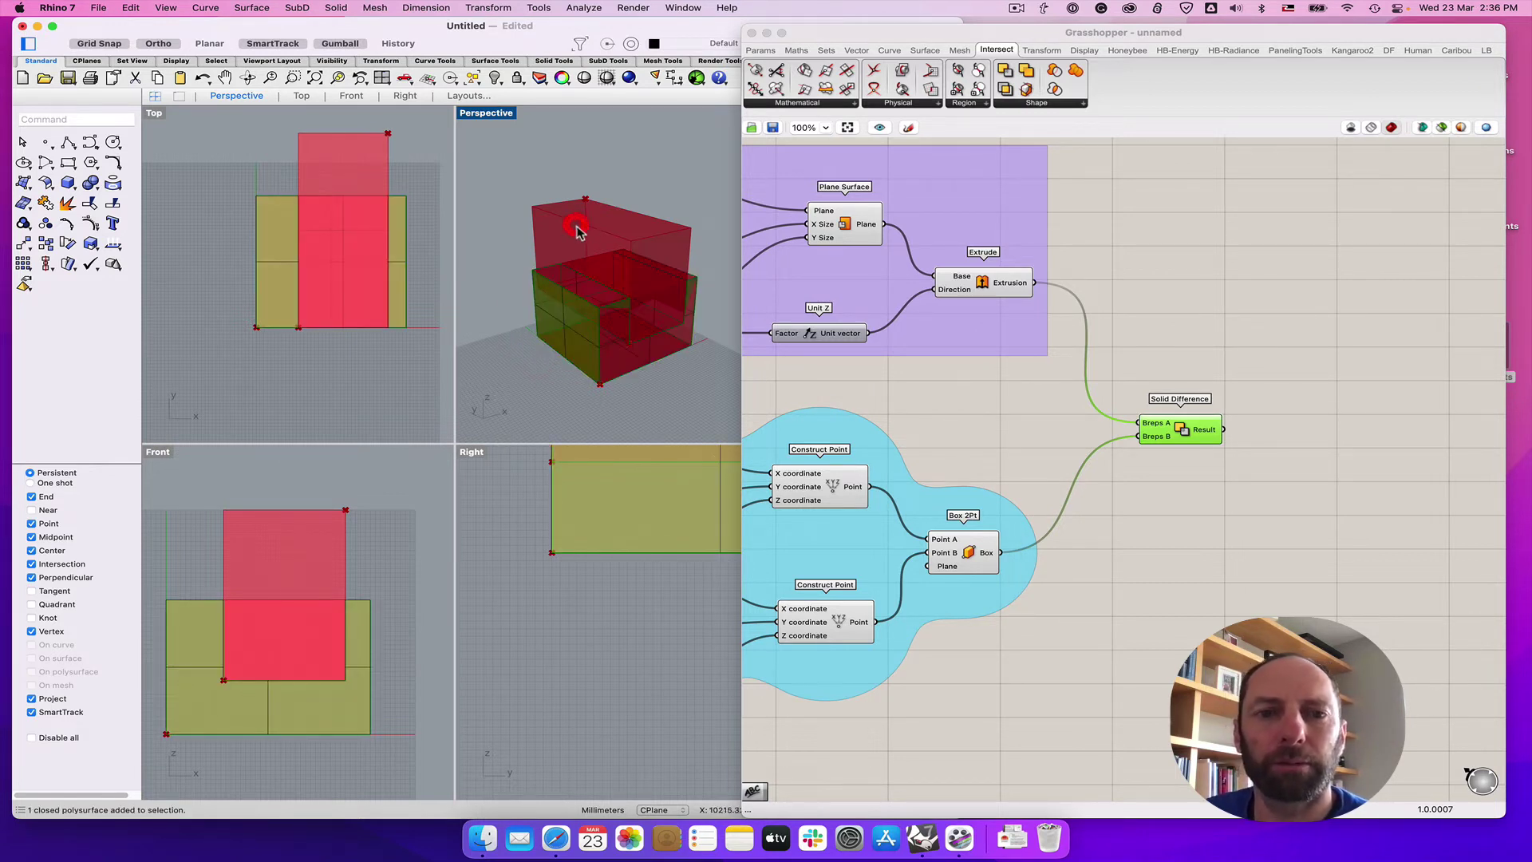
left_click(559, 320)
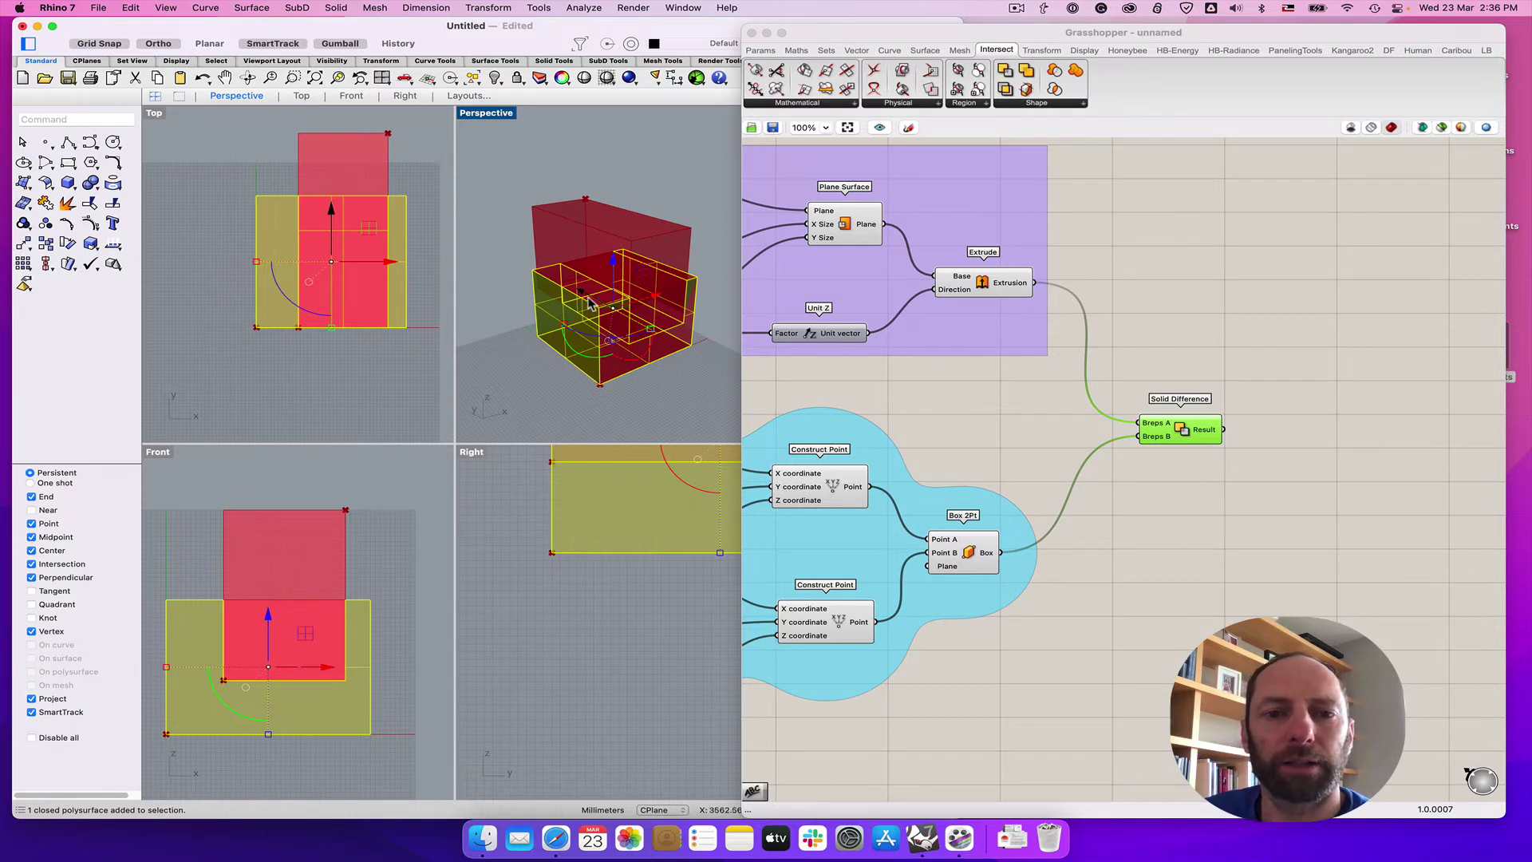
left_click_drag(653, 302, 779, 240)
Maximize the Perspective viewport and switch it to the Arctic display mode
double_click(485, 113)
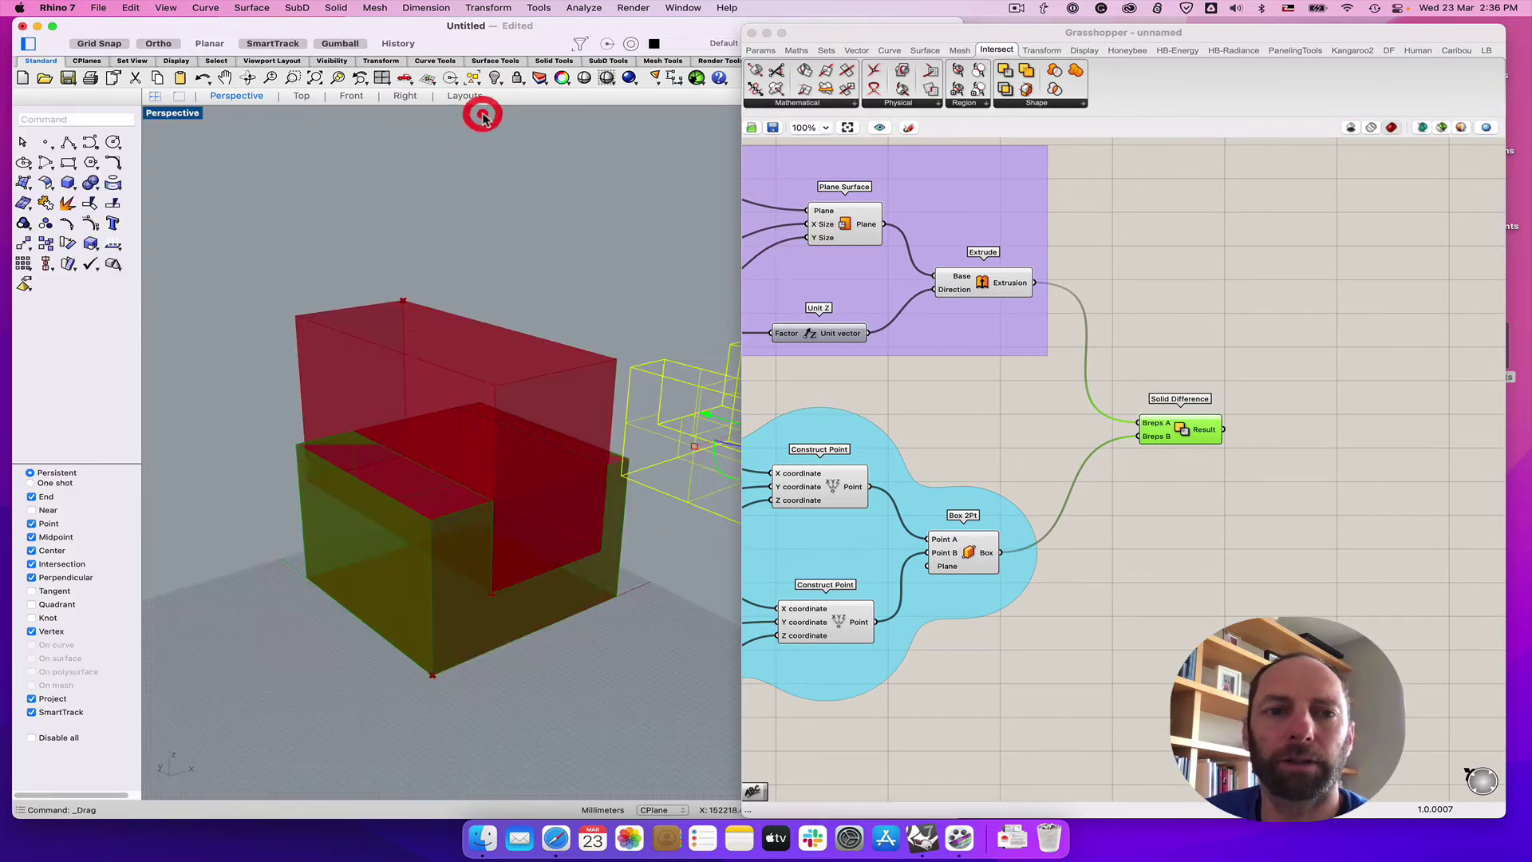
right_click_drag(482, 369, 512, 369)
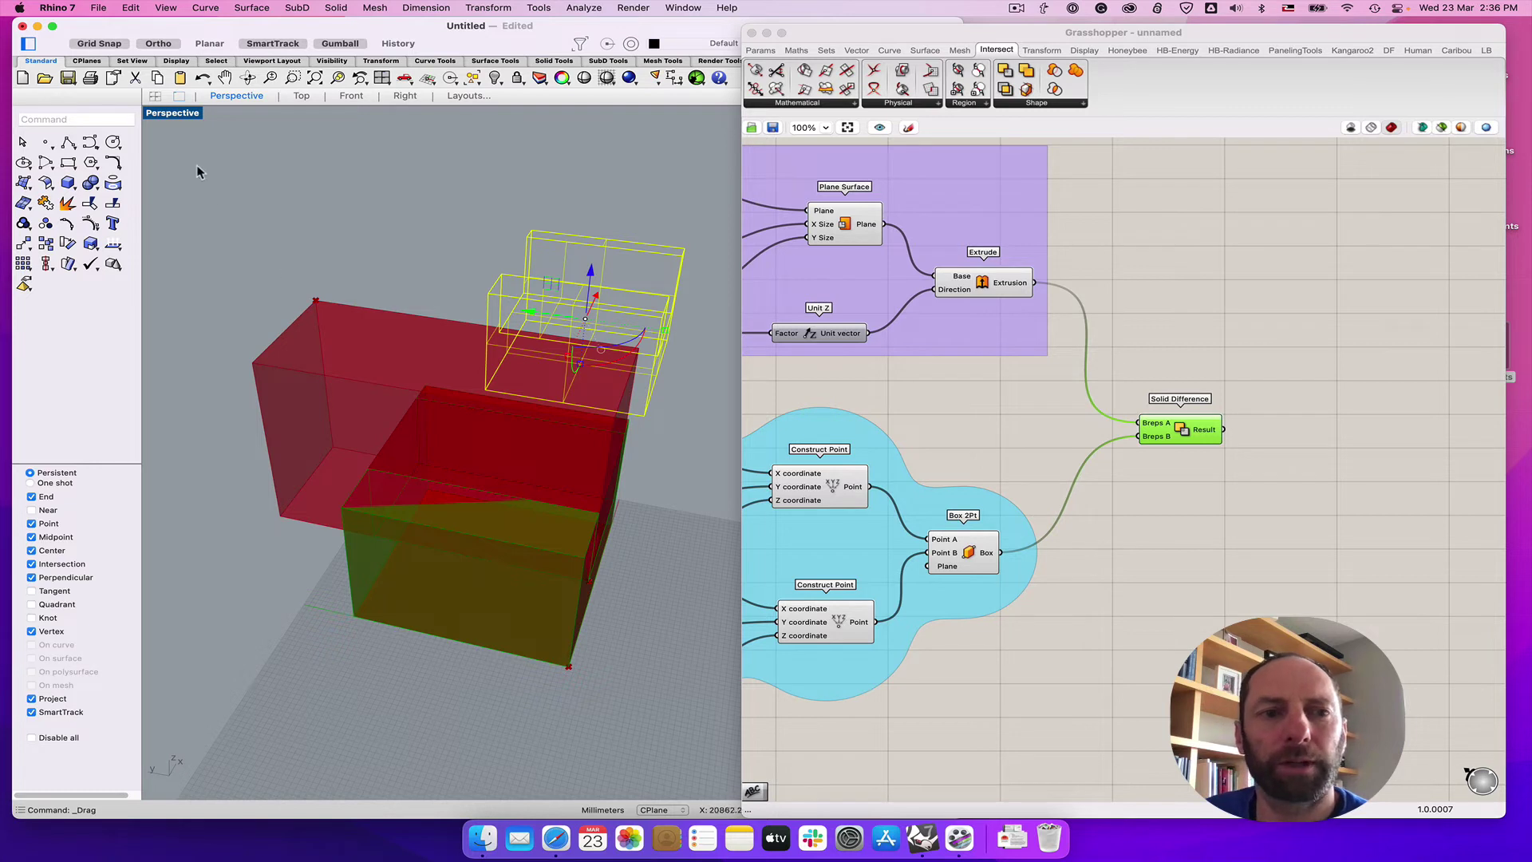
left_click(162, 117)
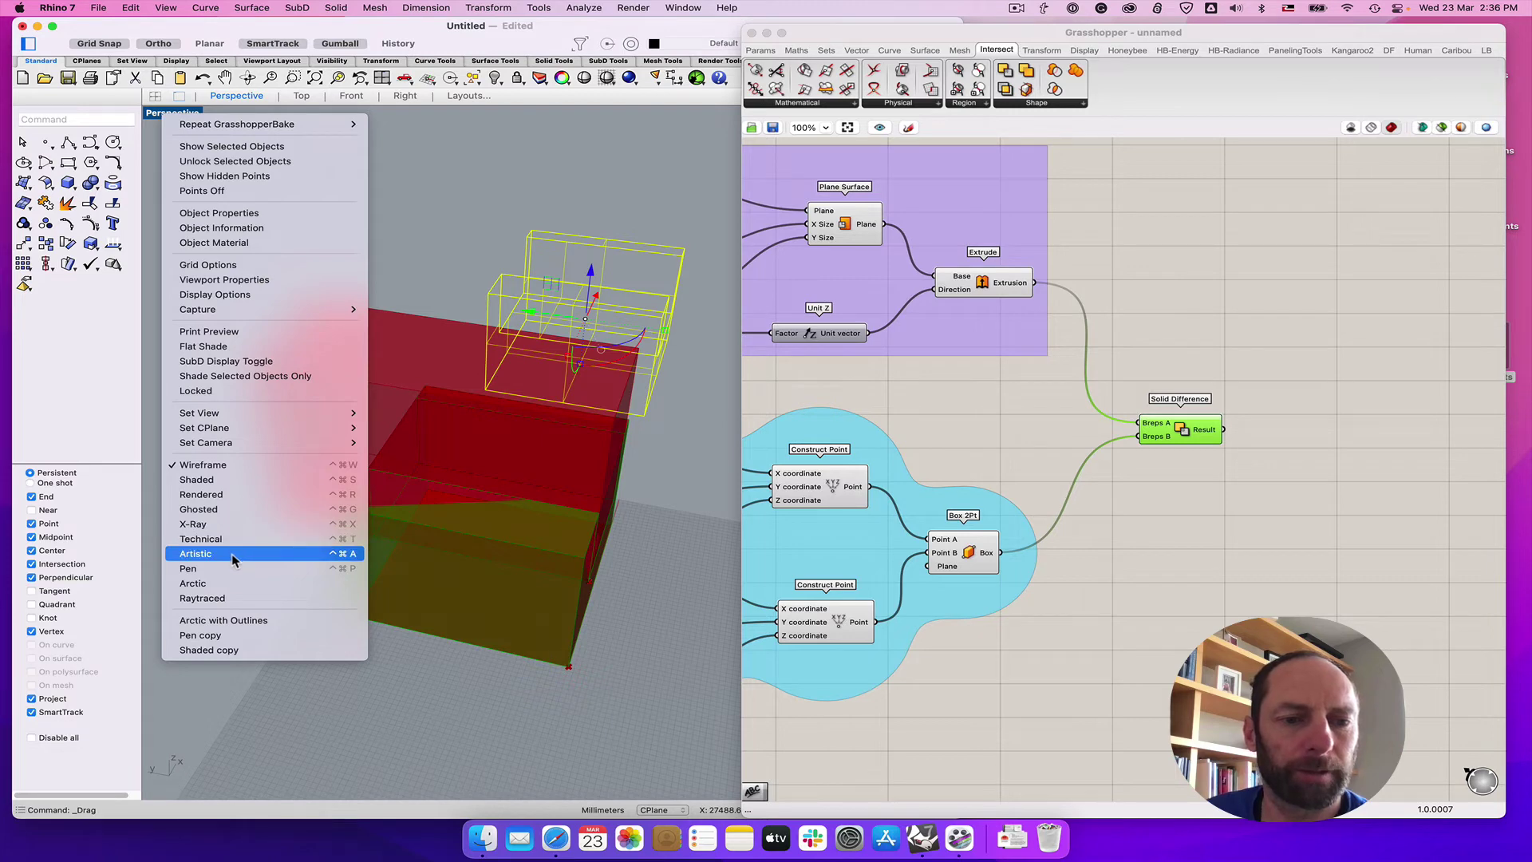
left_click(209, 583)
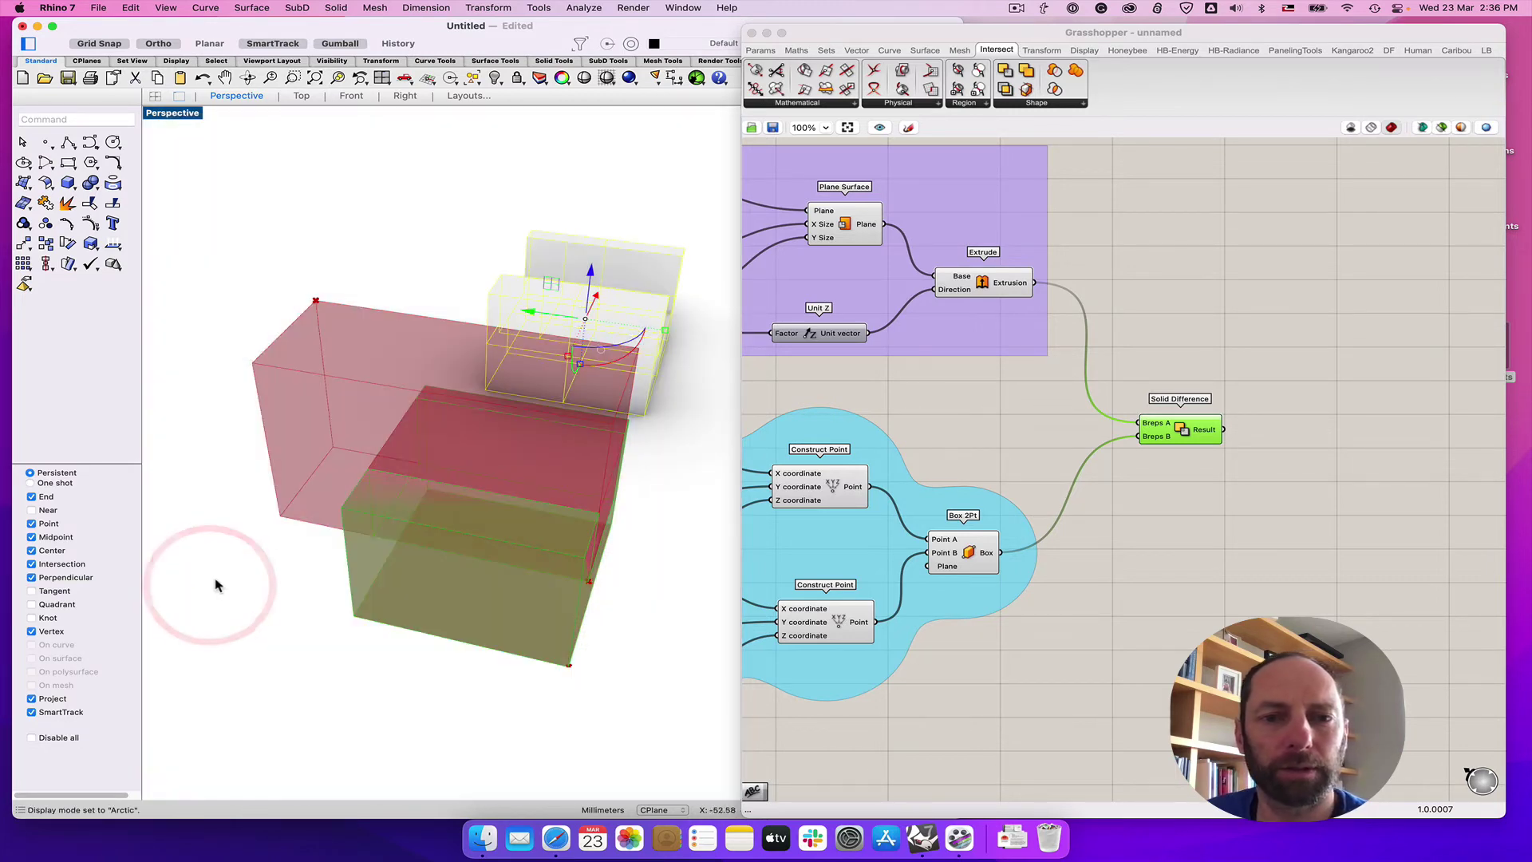
right_click_drag(549, 496, 291, 325)
Switch the Perspective view to Pen display mode and deselect the baked extrusion
scroll(379, 454, "down", 5)
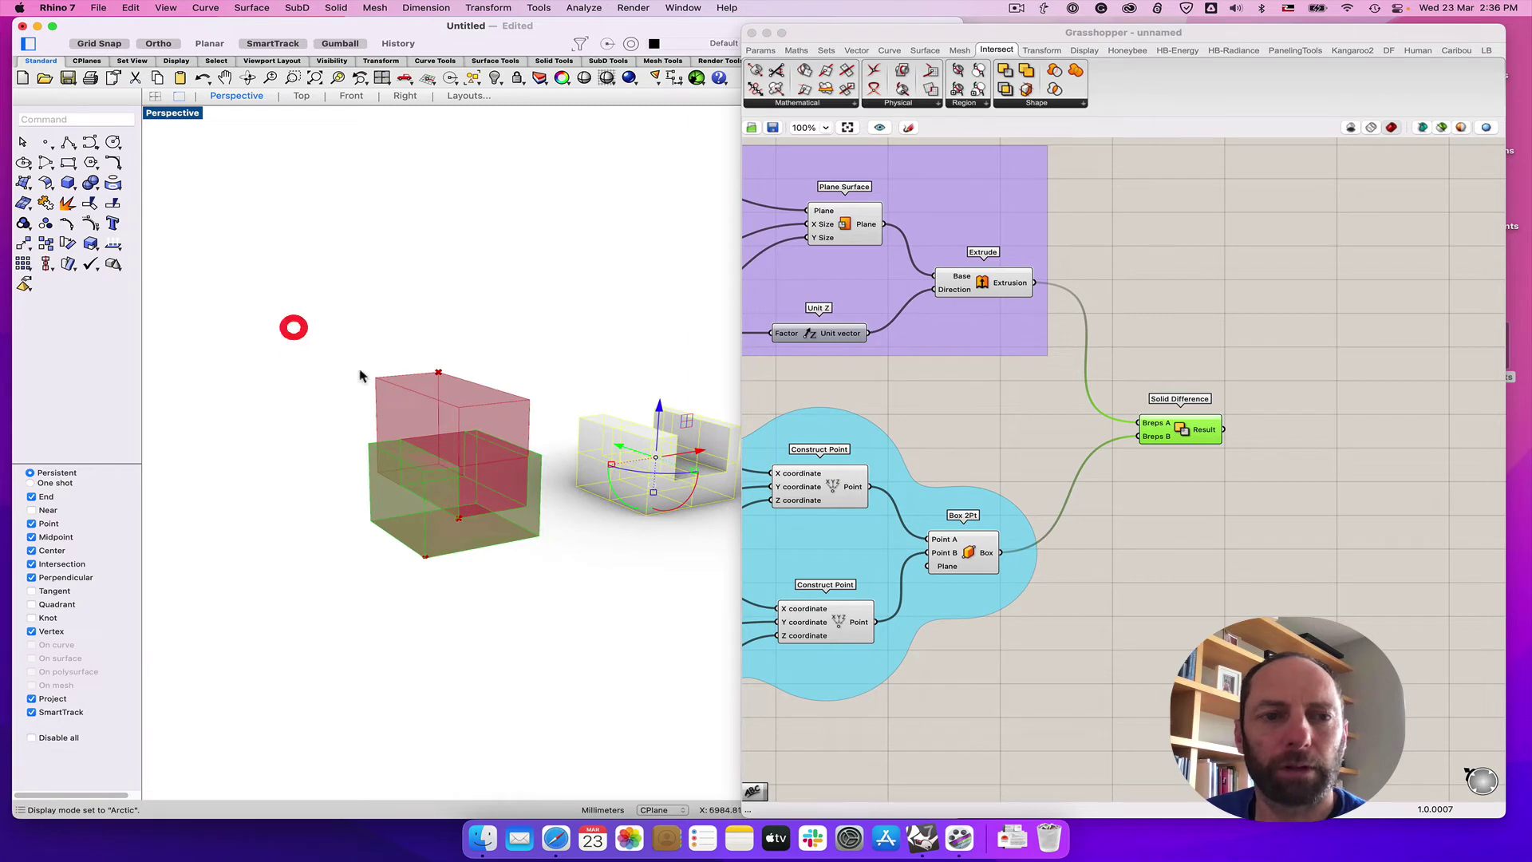
left_click(166, 115)
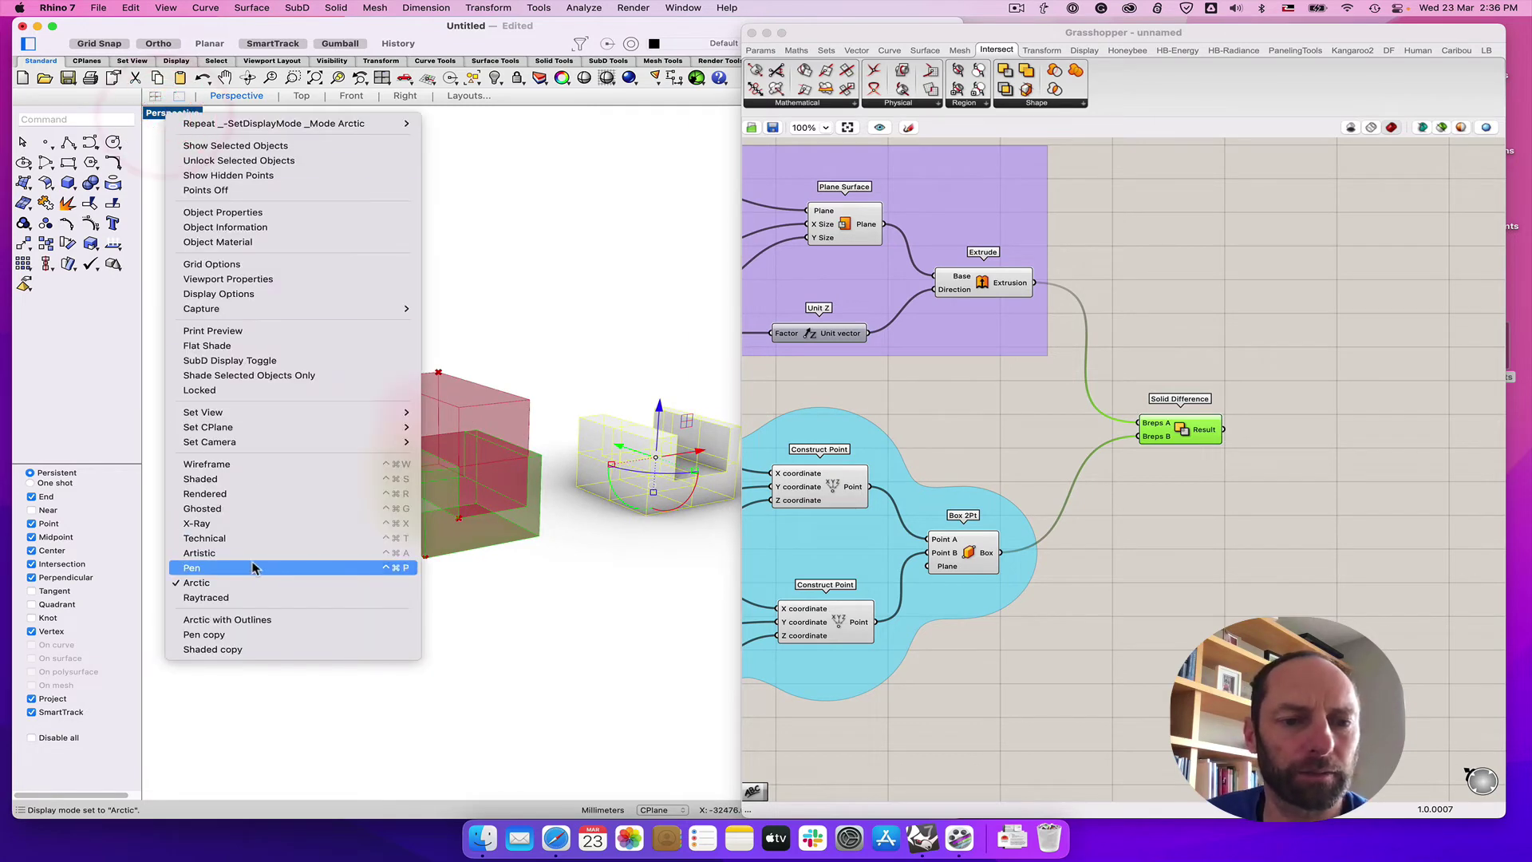
left_click(252, 562)
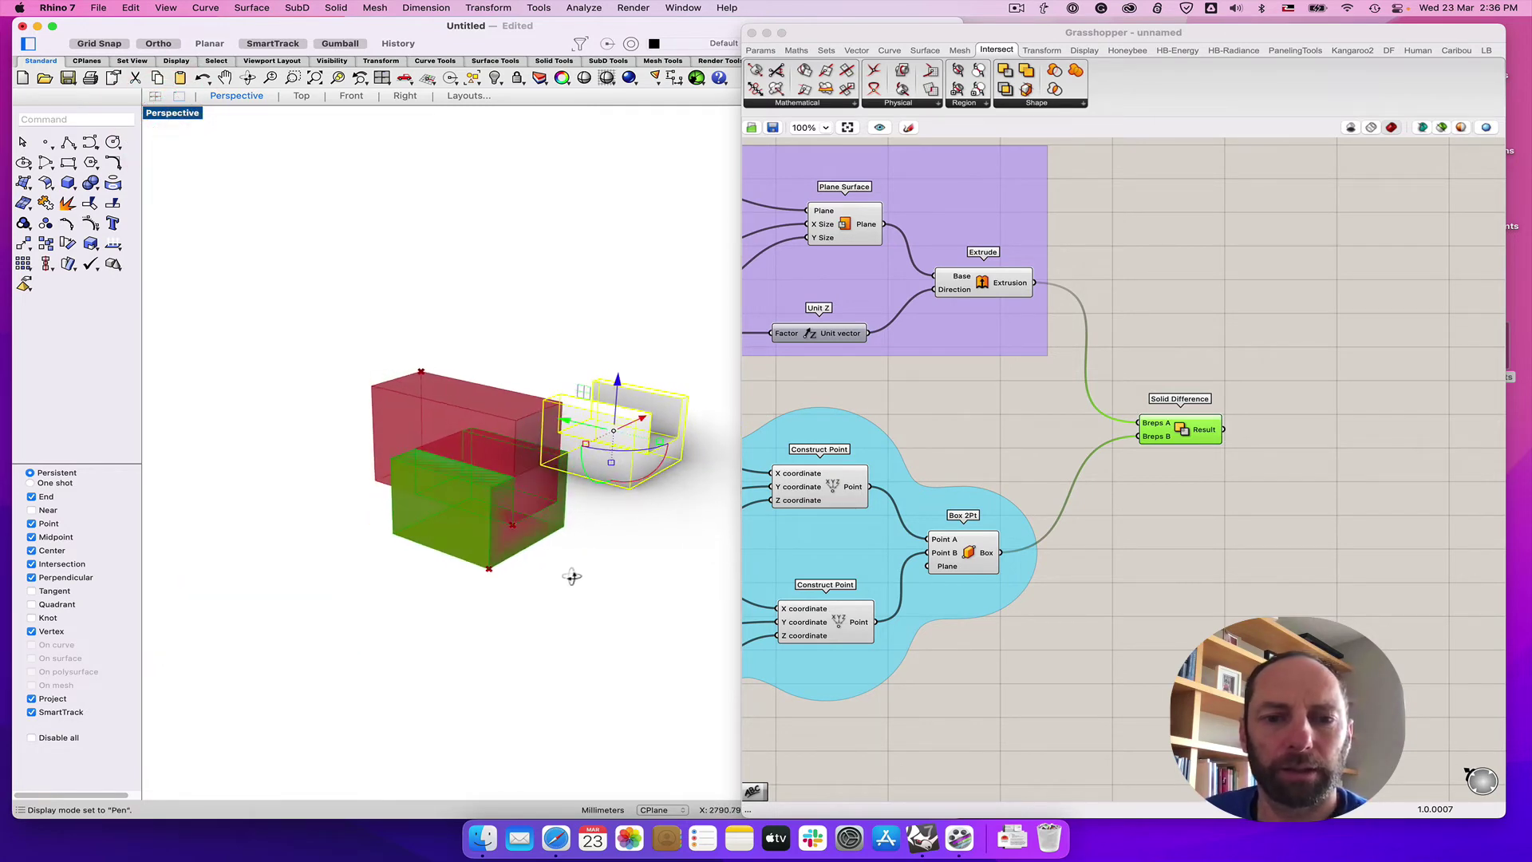
right_click_drag(572, 574, 599, 471)
left_click(598, 472)
left_click(510, 359)
right_click_drag(583, 540, 647, 550)
left_click(584, 534)
left_click(646, 550)
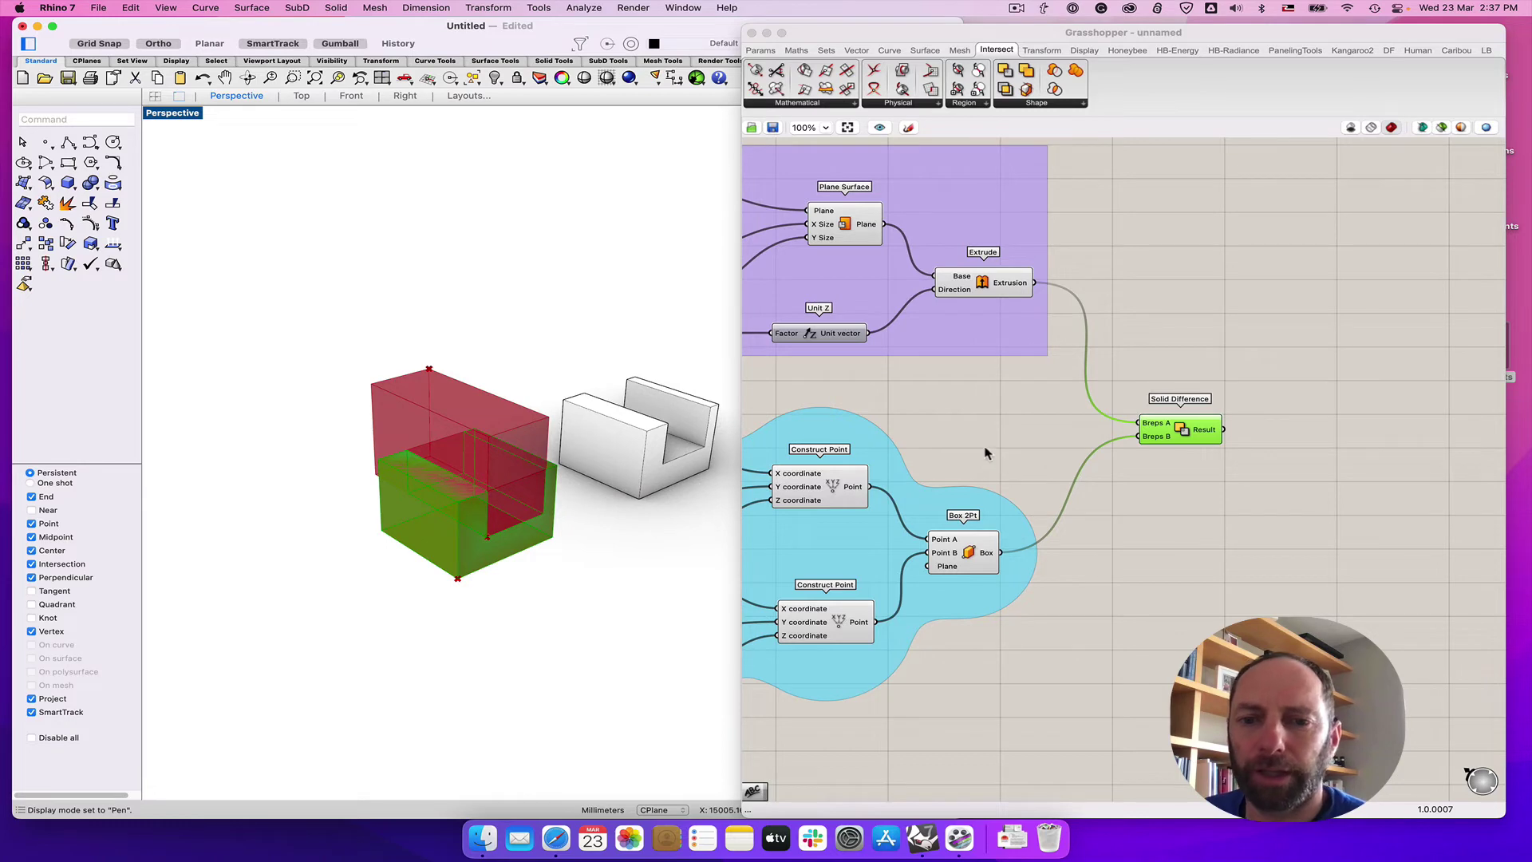
right_click_drag(1001, 446, 1241, 423)
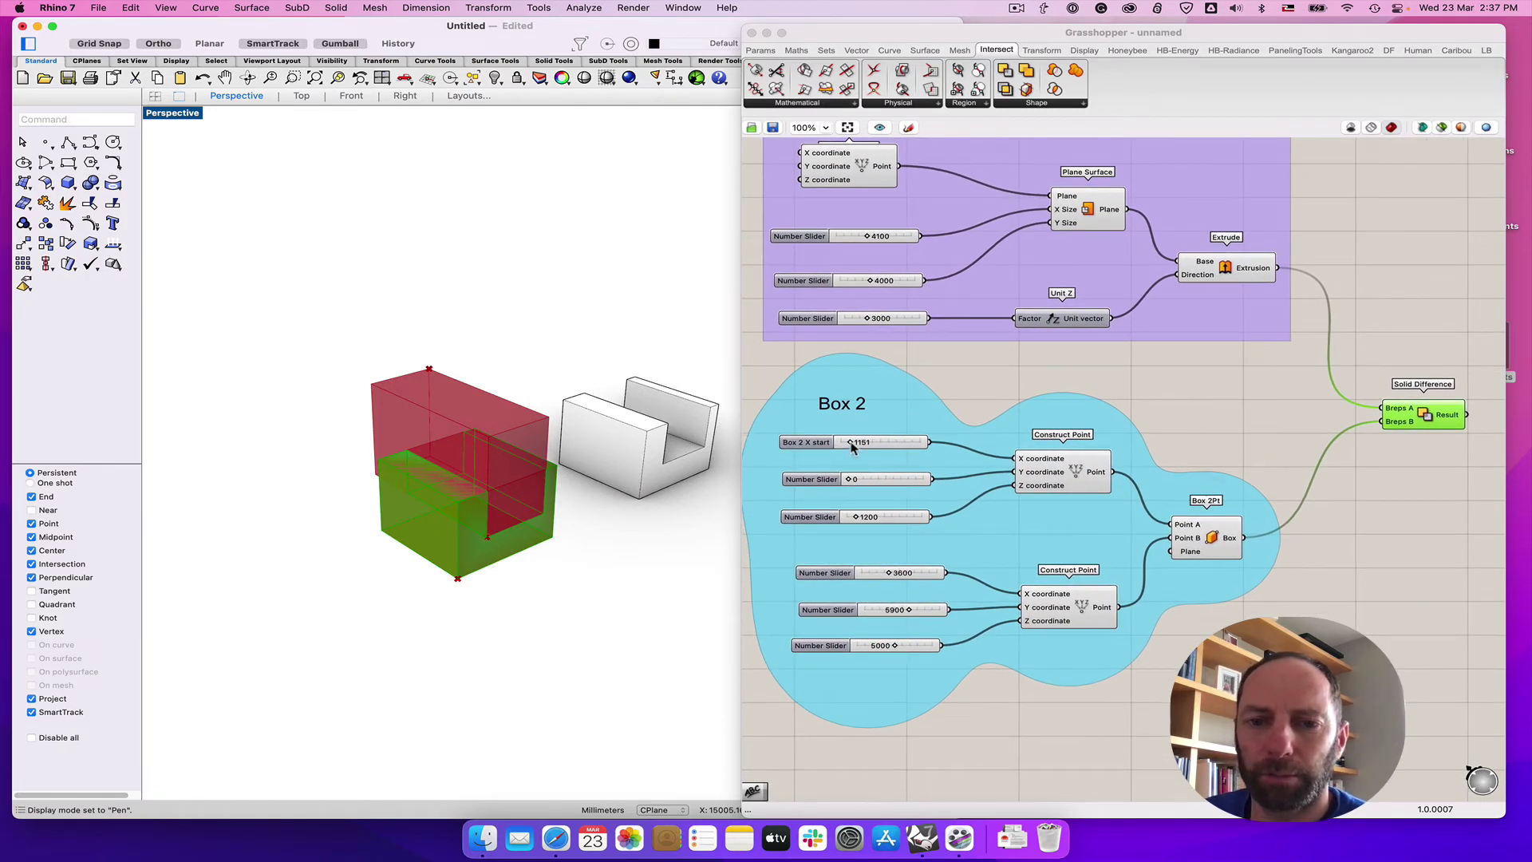
Size the extrusion 6500 × 8100 × 3800 and span Box 2 from 2472, 0, 2000 to 7900, 6500, 5300
left_click(904, 242)
left_click_drag(867, 236, 895, 280)
left_click_drag(850, 480, 866, 442)
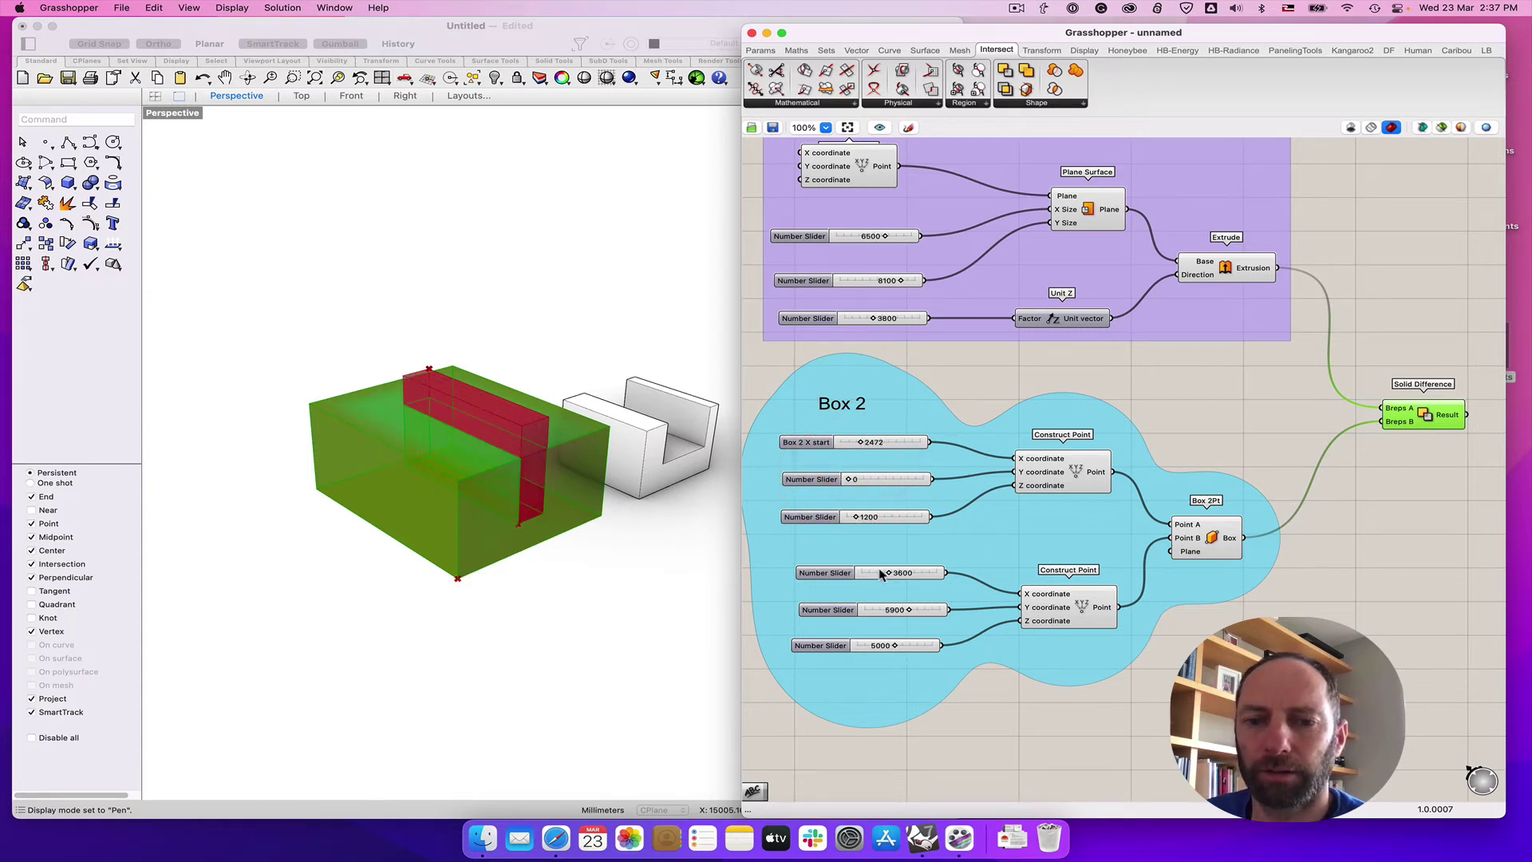
left_click_drag(910, 611, 919, 572)
left_click_drag(897, 643, 898, 643)
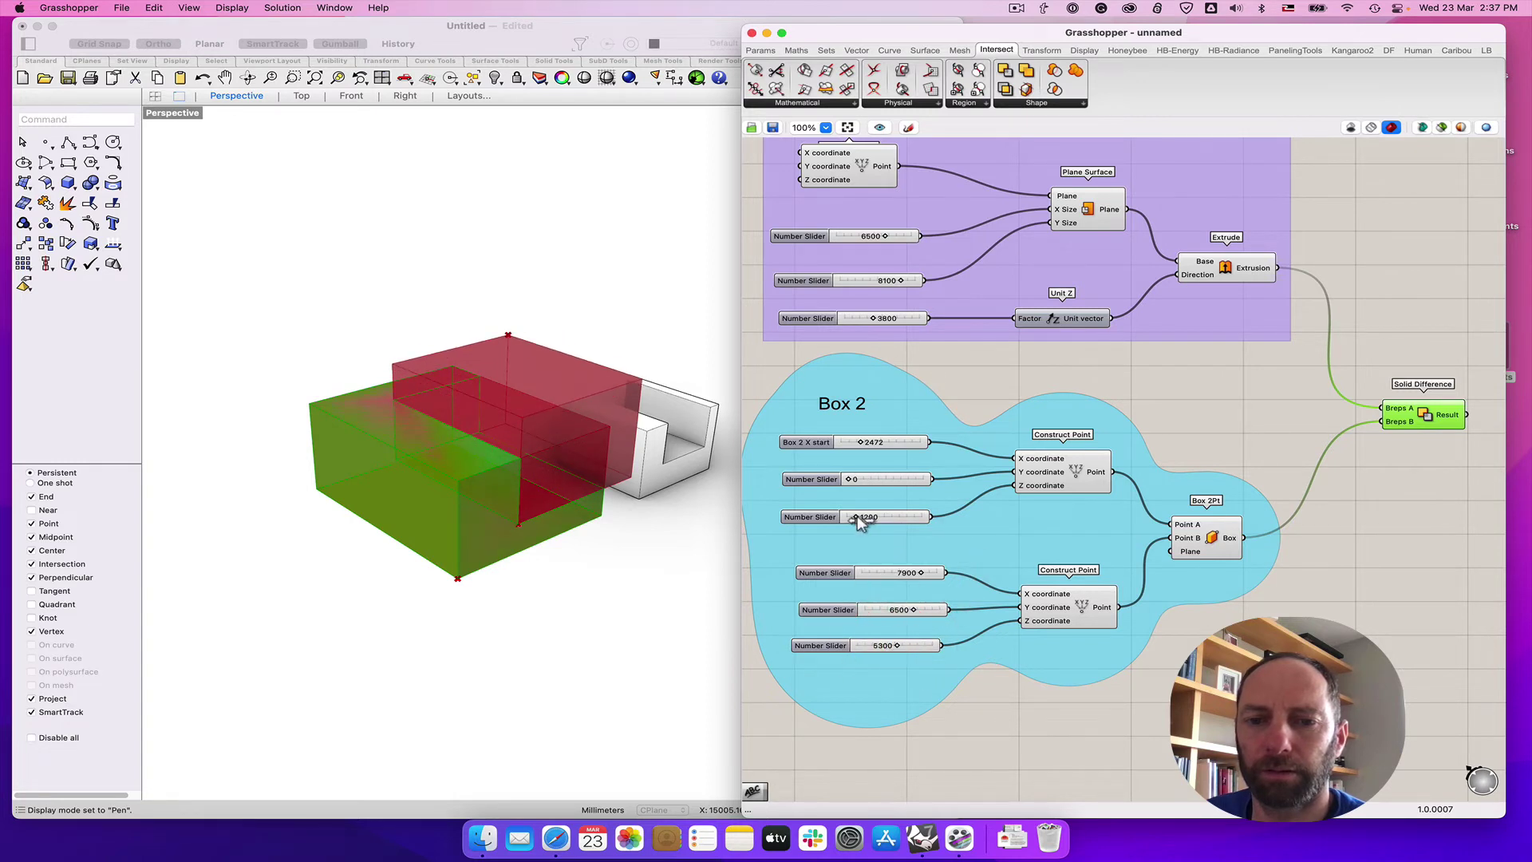
left_click_drag(856, 516, 862, 516)
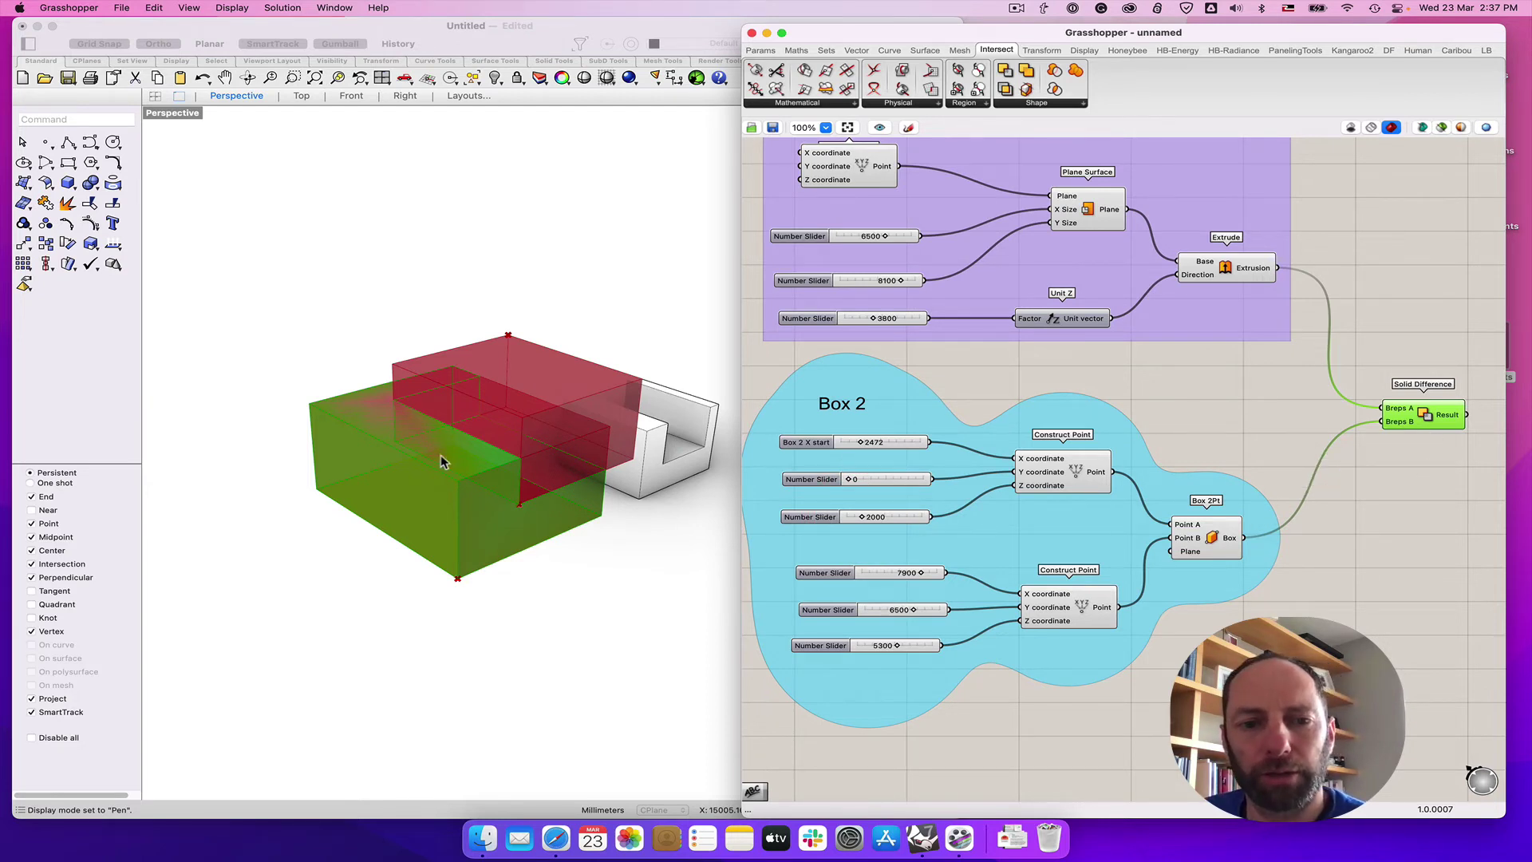
Bake the new Solid Difference result into Rhino with the default attributes
right_click(1425, 418)
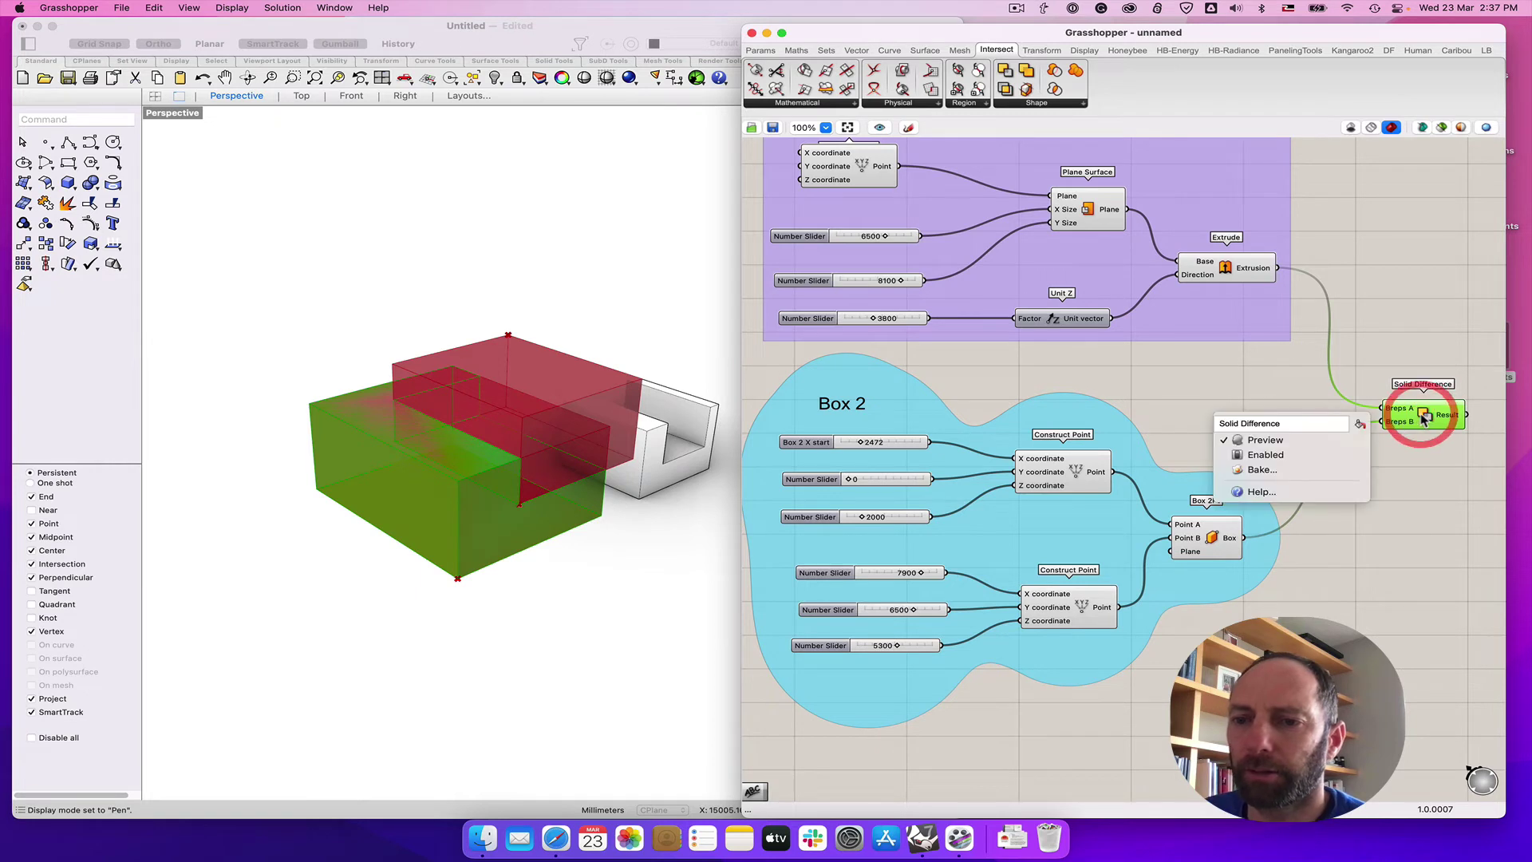
left_click(1318, 469)
left_click(1327, 594)
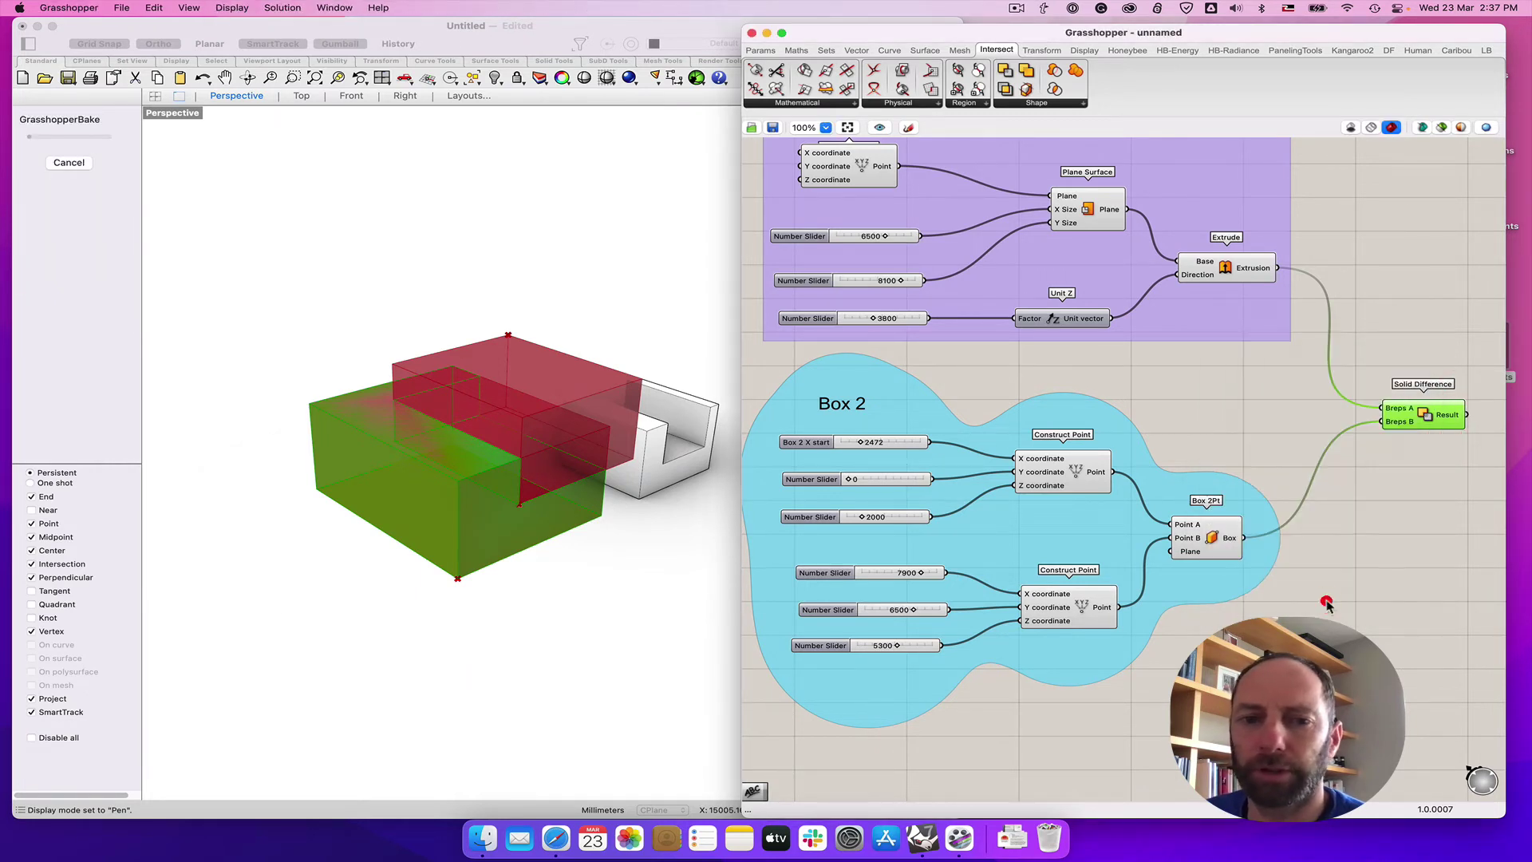
Select the newly baked box in Rhino and move it up and to the right
left_click(505, 605)
left_click(421, 479)
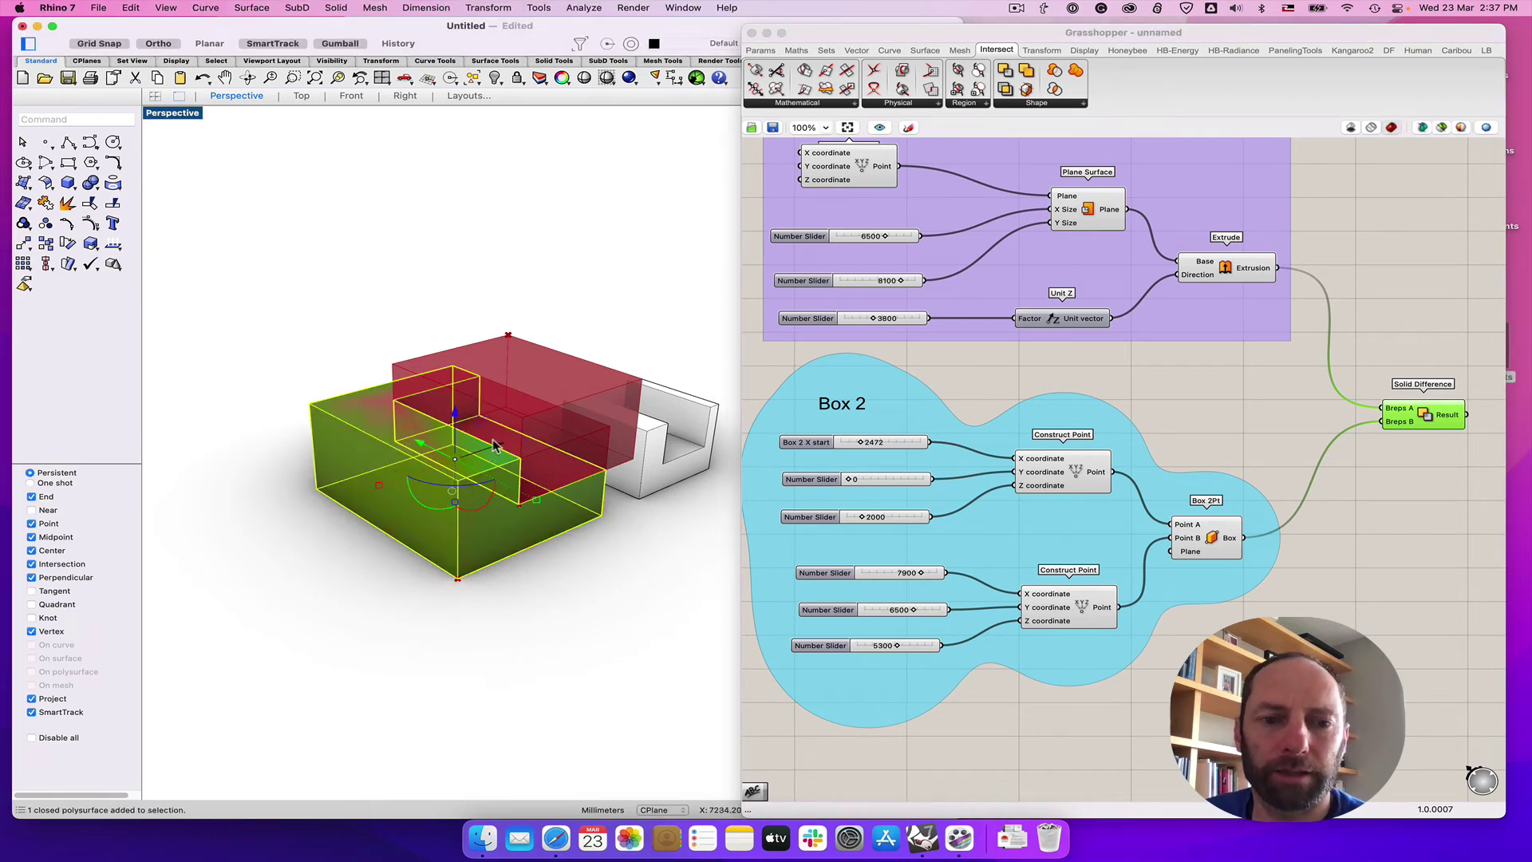
left_click(343, 49)
left_click(342, 49)
left_click_drag(497, 451, 745, 314)
right_click_drag(519, 288, 398, 274)
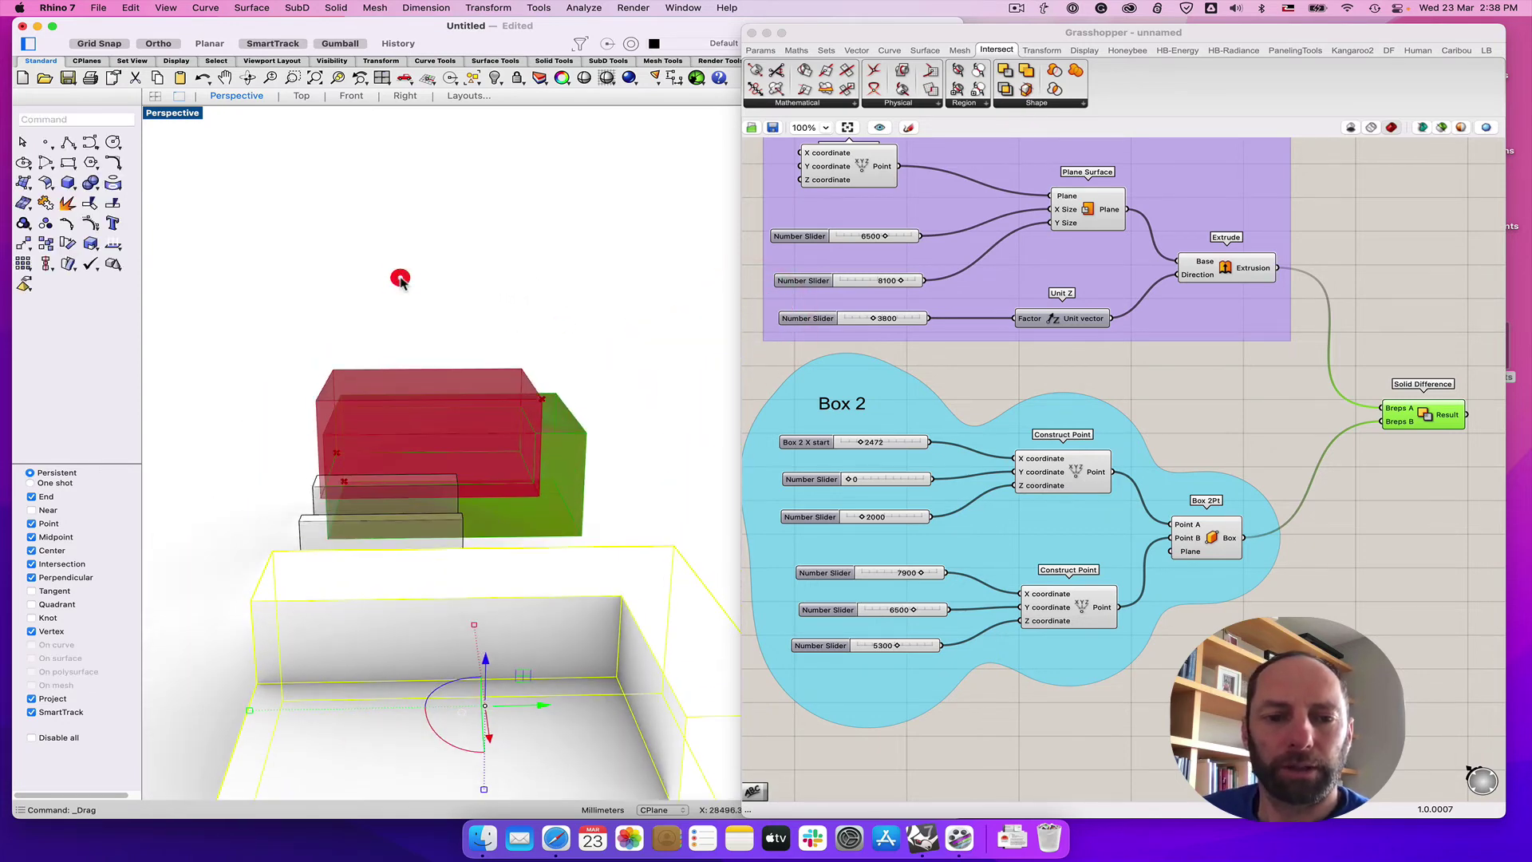
right_click_drag(401, 279, 524, 268)
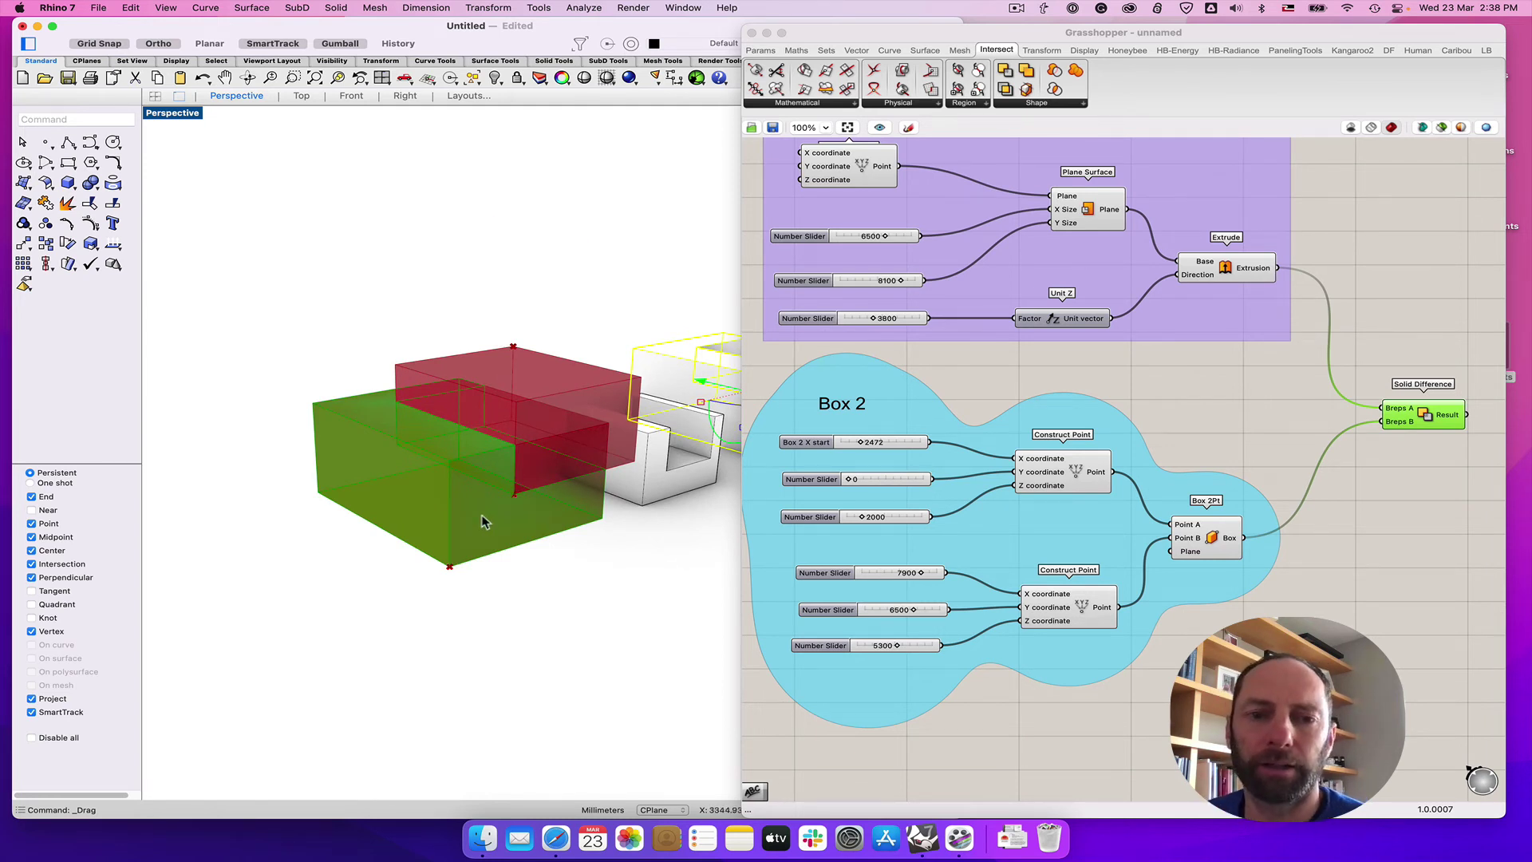
right_click_drag(1306, 594, 1307, 528)
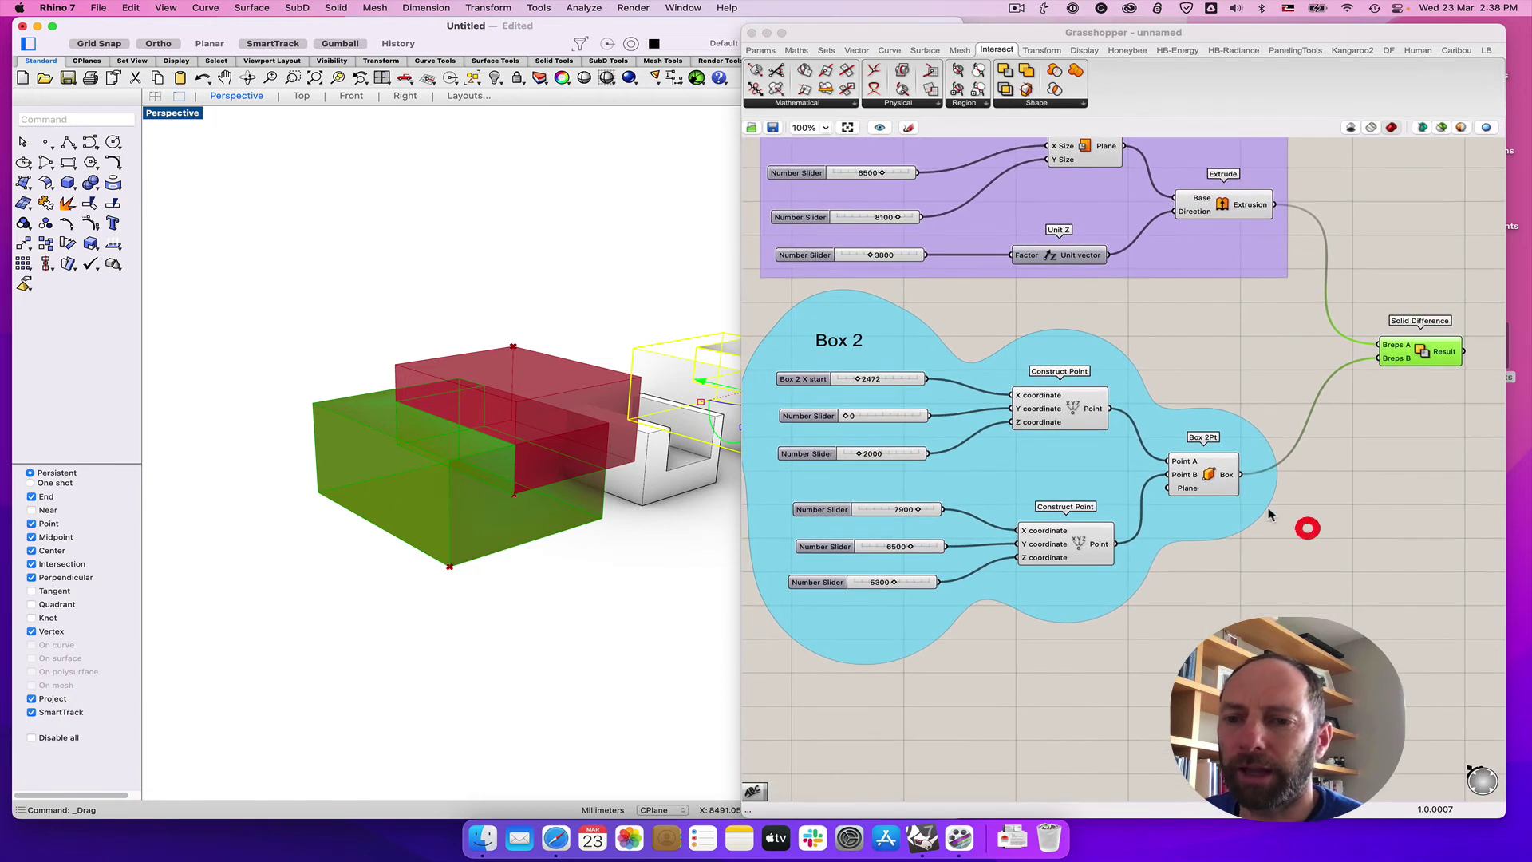
Add a Rotate component and feed Box 2's box into its Geometry input
left_click(1211, 474)
left_click_drag(1207, 473, 1205, 473)
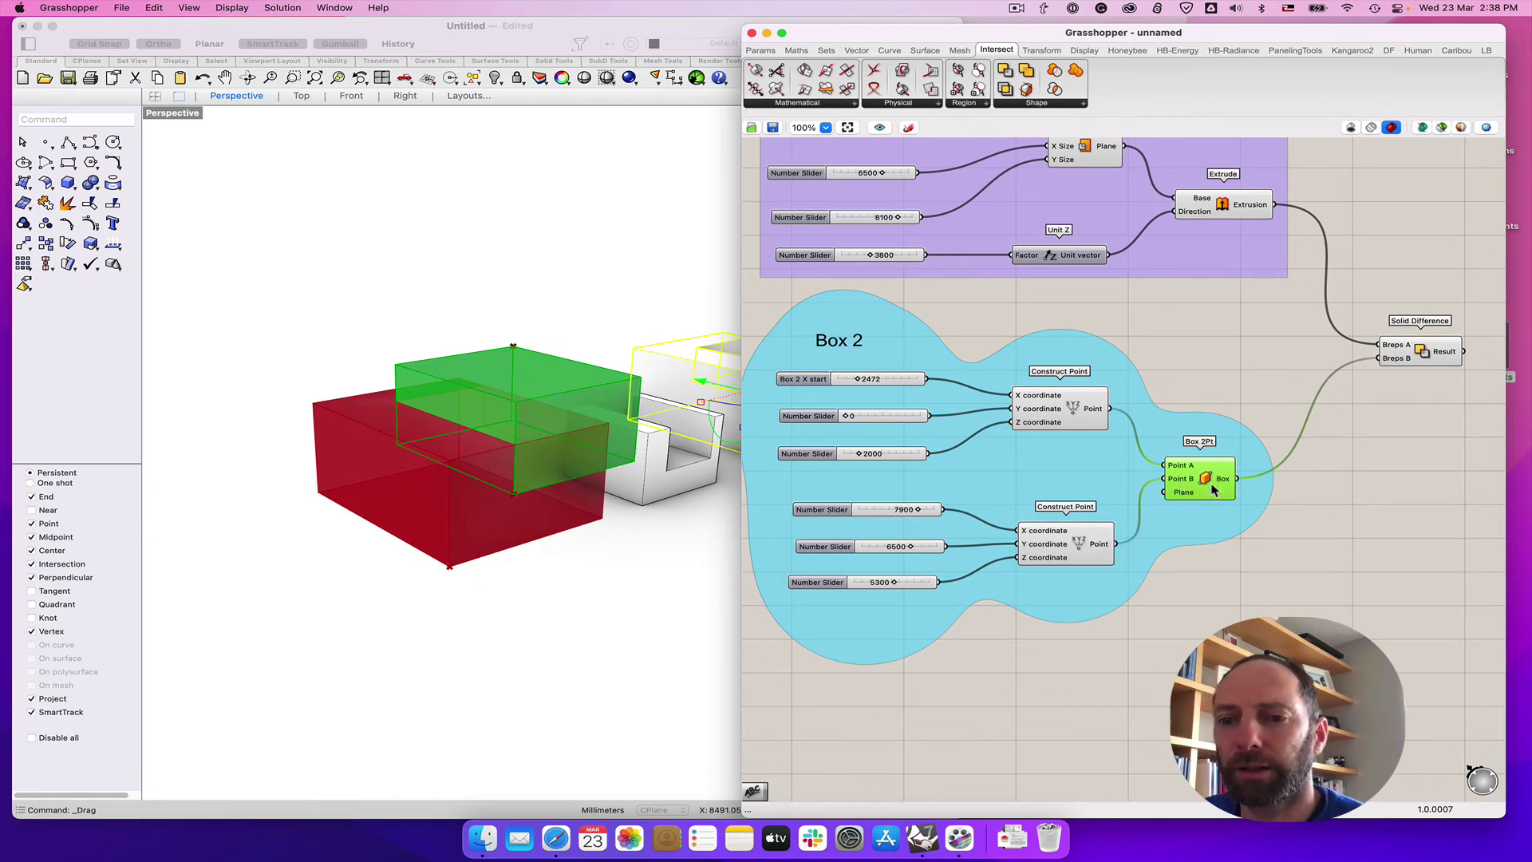
double_click(1331, 506)
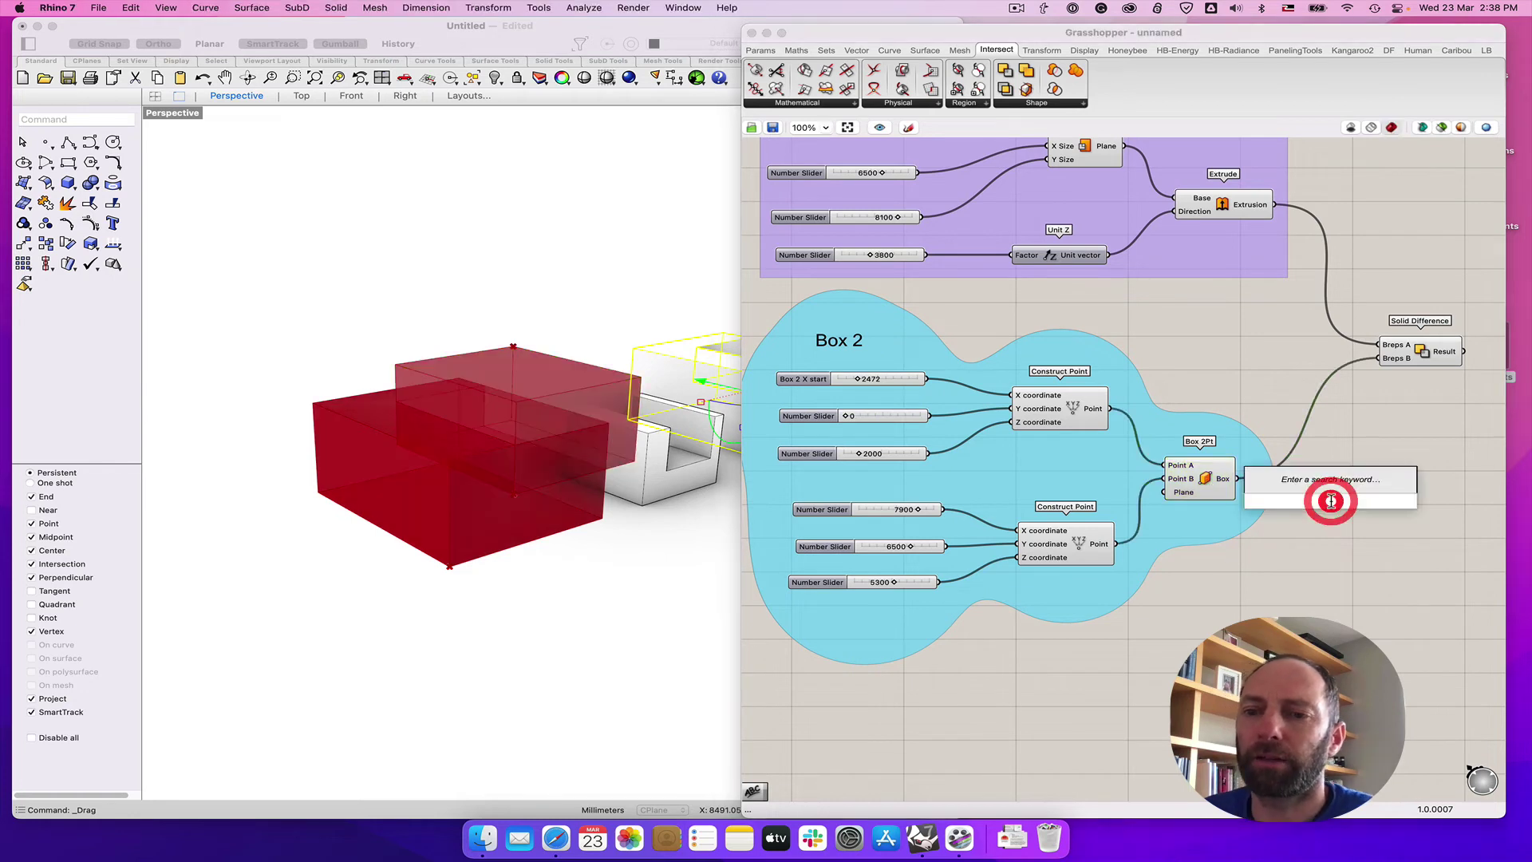
type("ro")
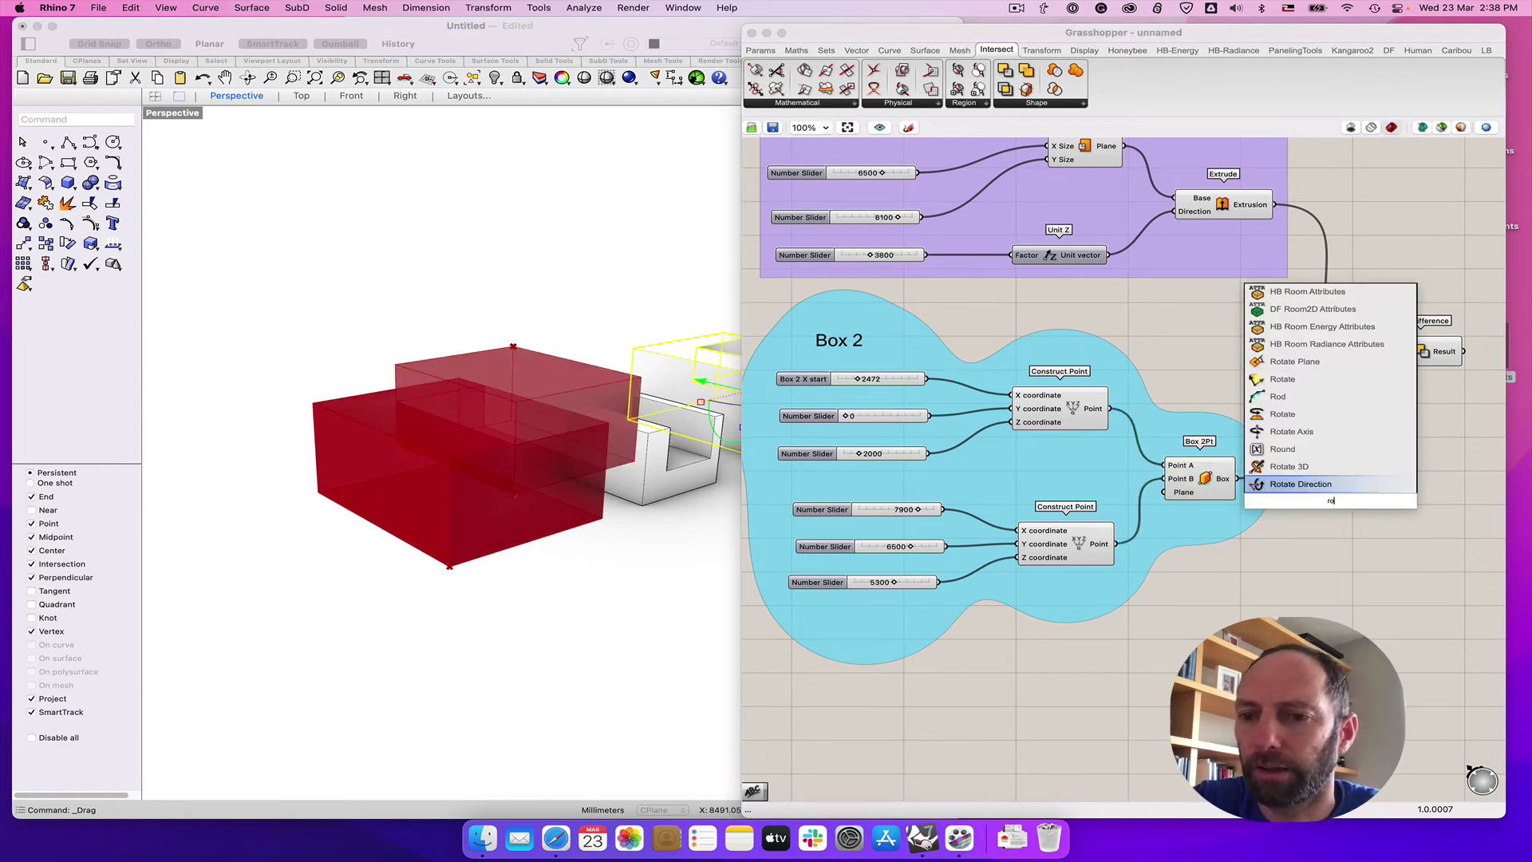
left_click(1282, 414)
left_click_drag(1342, 491, 1368, 513)
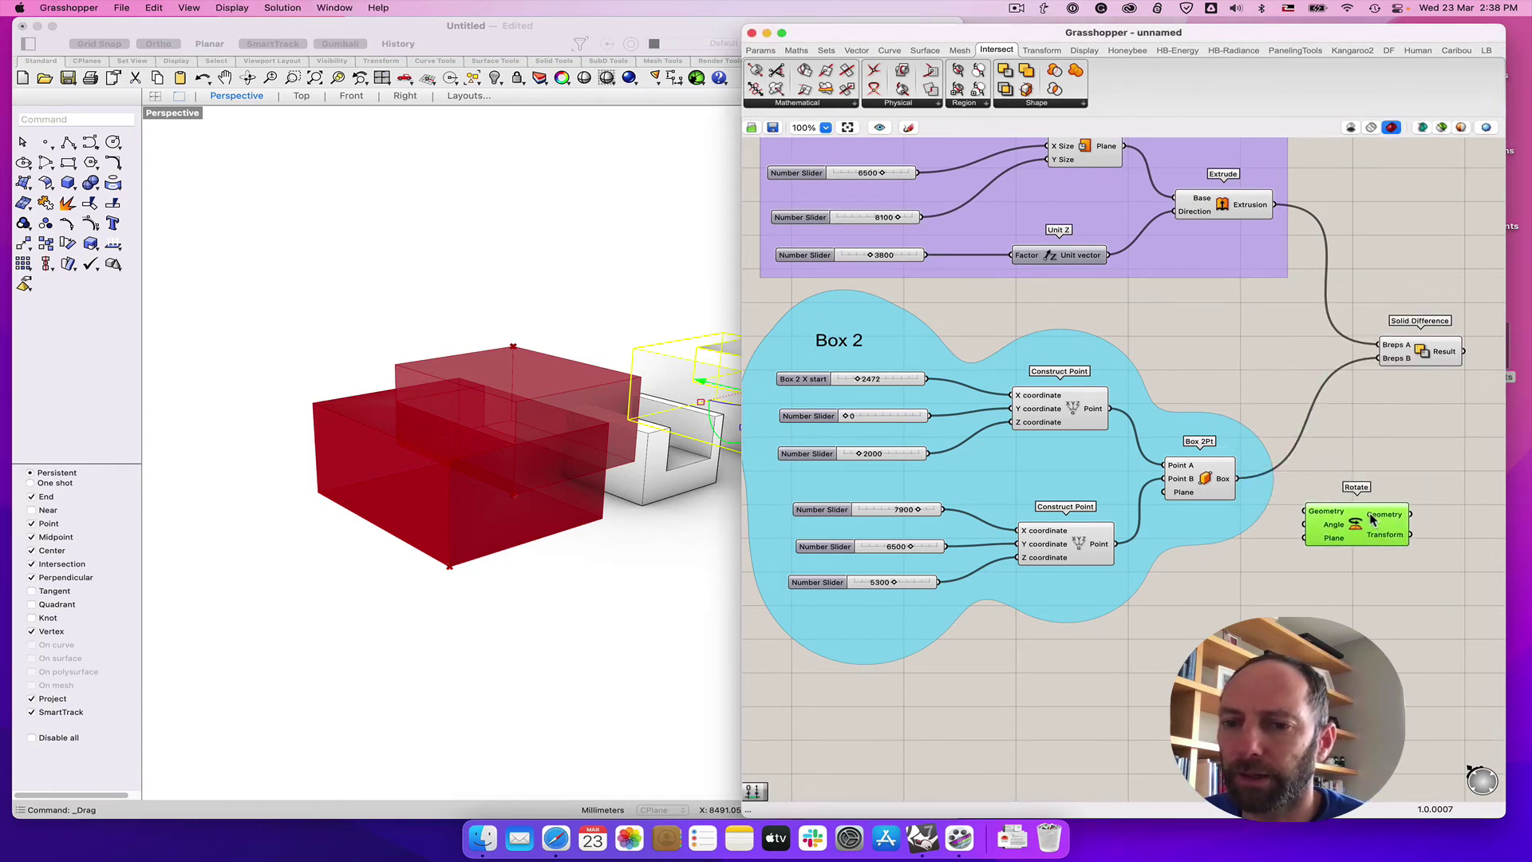
left_click_drag(1238, 479, 1307, 520)
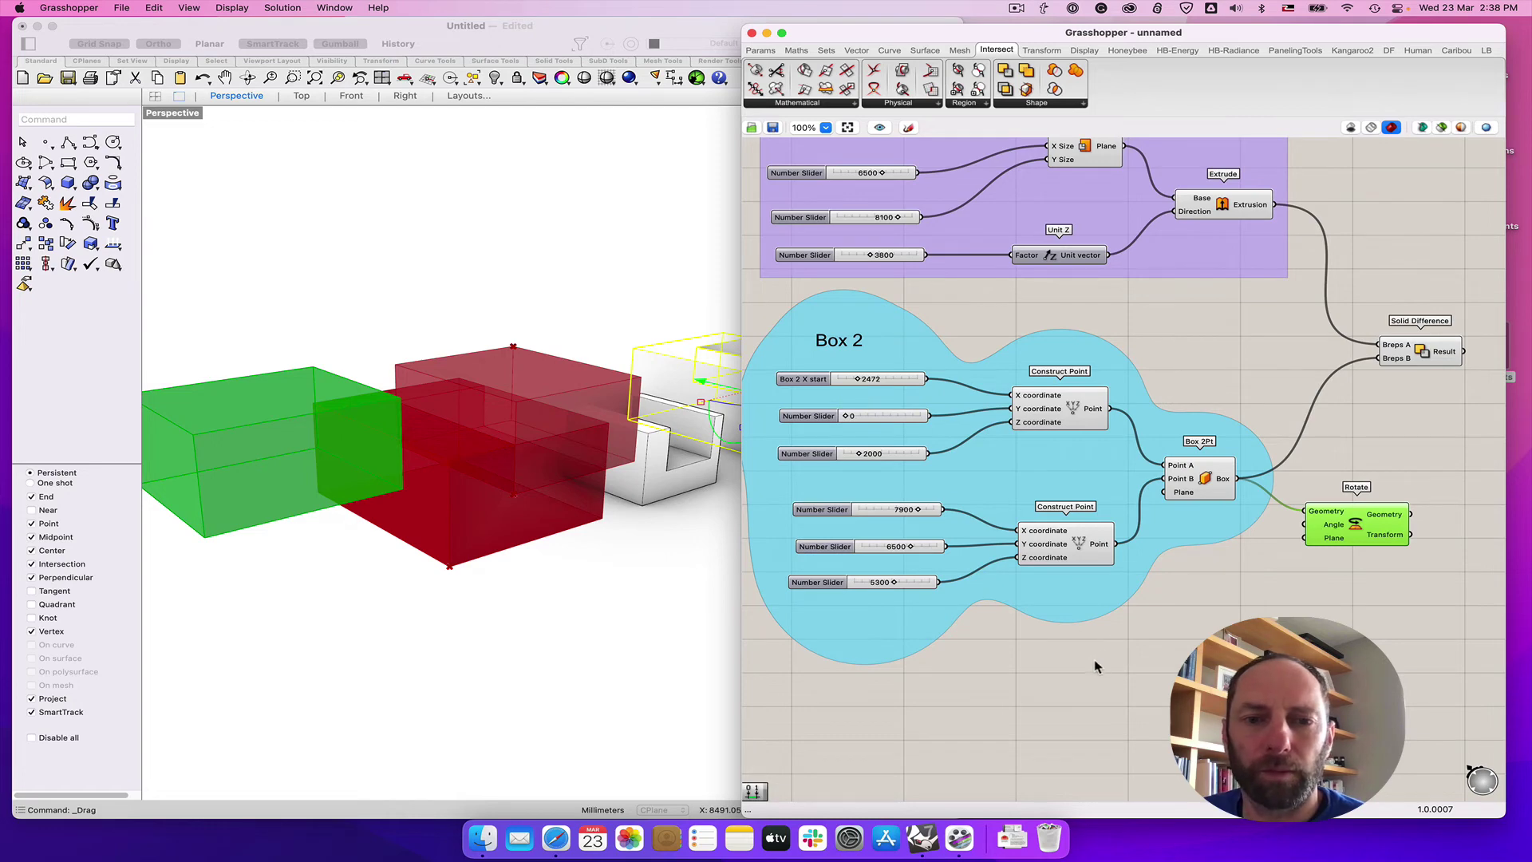
right_click_drag(1096, 667, 1033, 640)
Turn off the original Box 2Pt box's preview, leaving only the rotated copy
mouse_move(1268, 514)
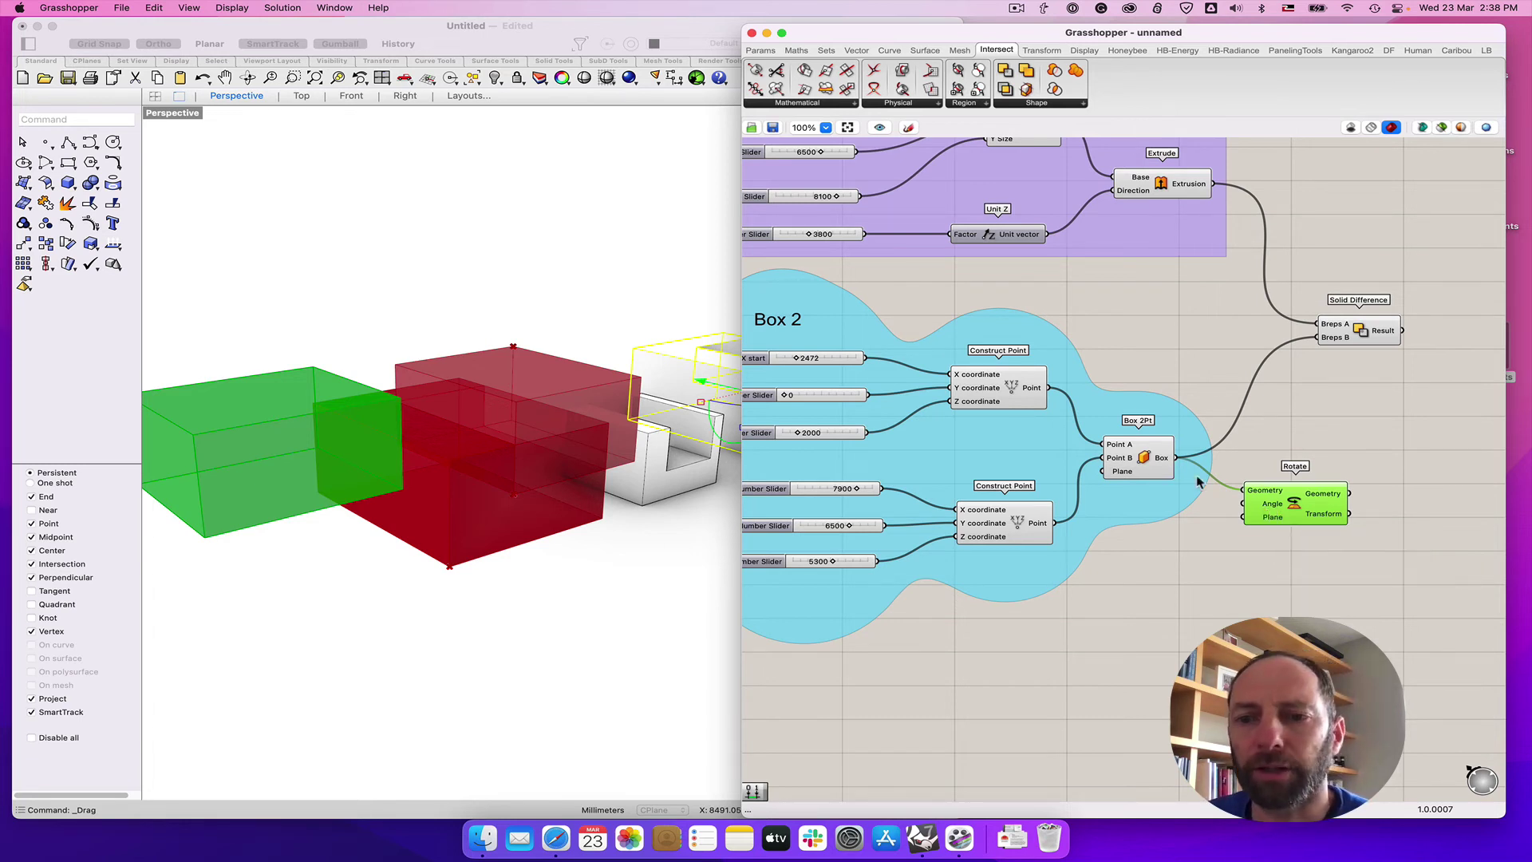
left_click(1141, 461)
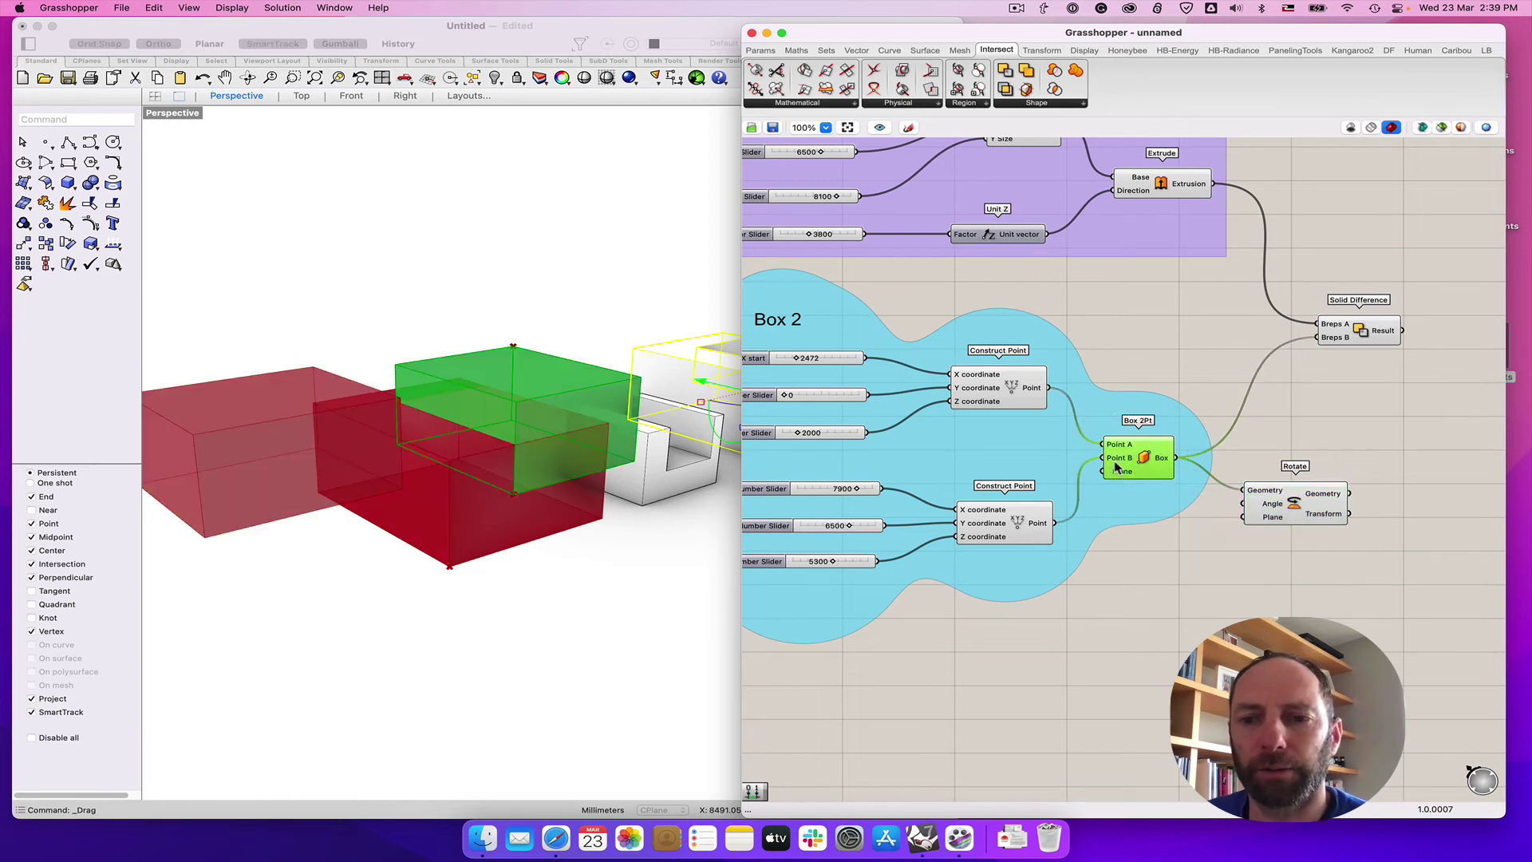
left_click(1292, 499)
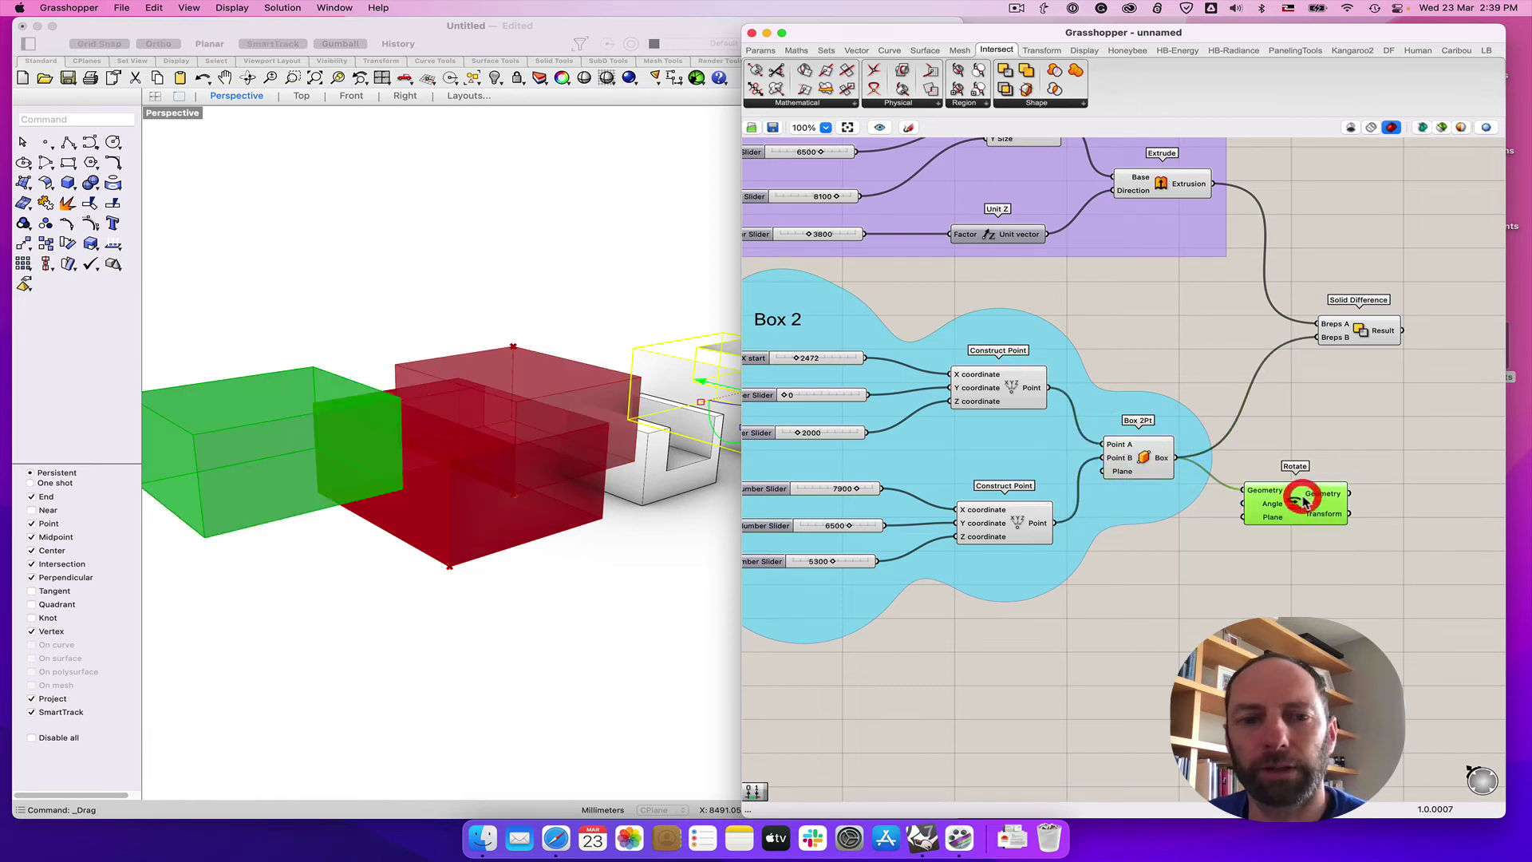
left_click(1147, 466)
left_click(1145, 466)
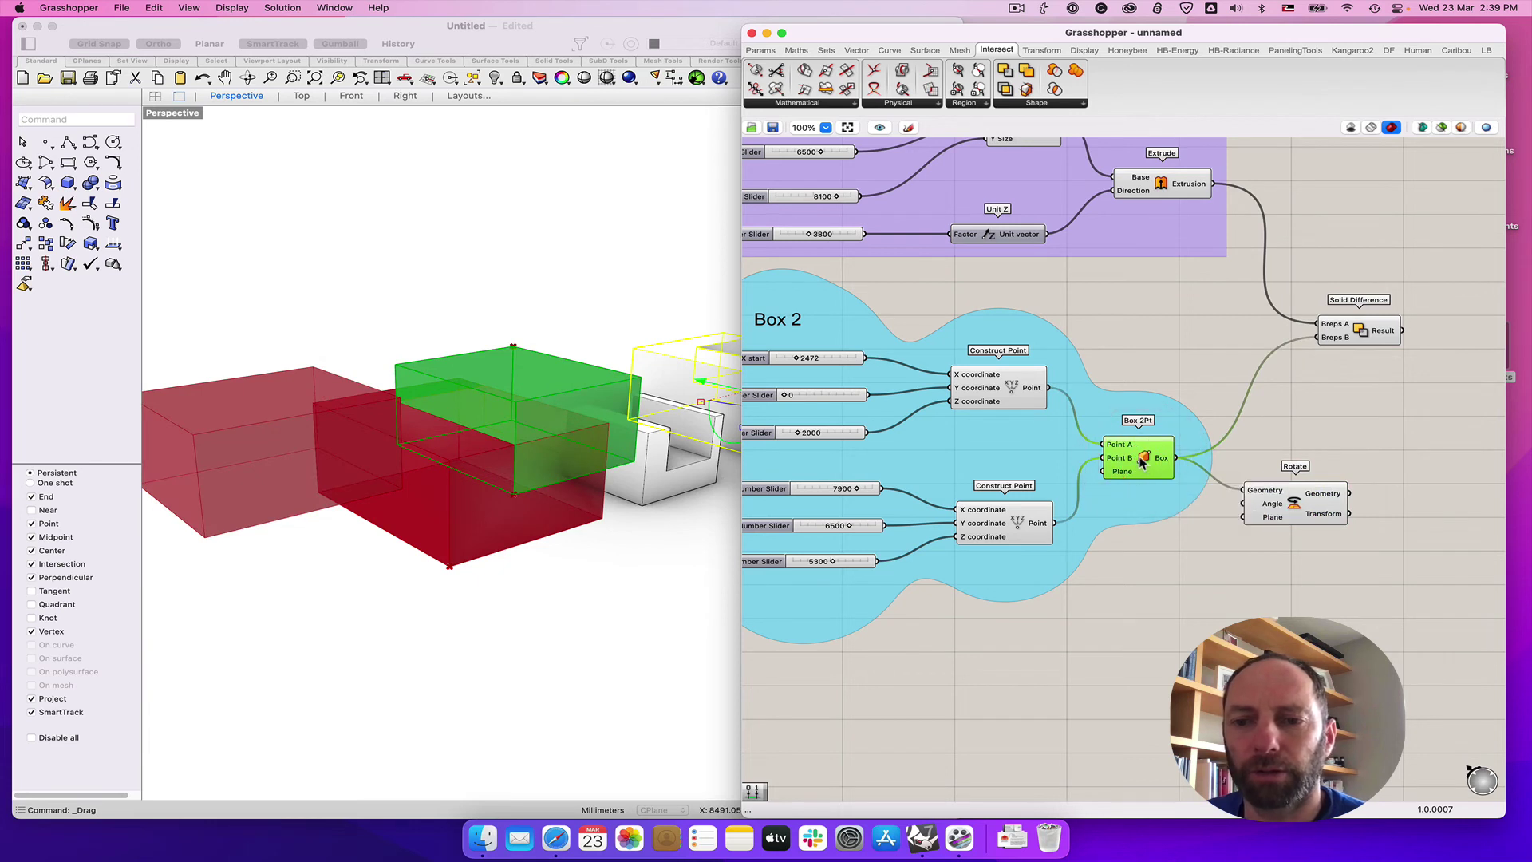
right_click(1143, 461)
left_click(1176, 485)
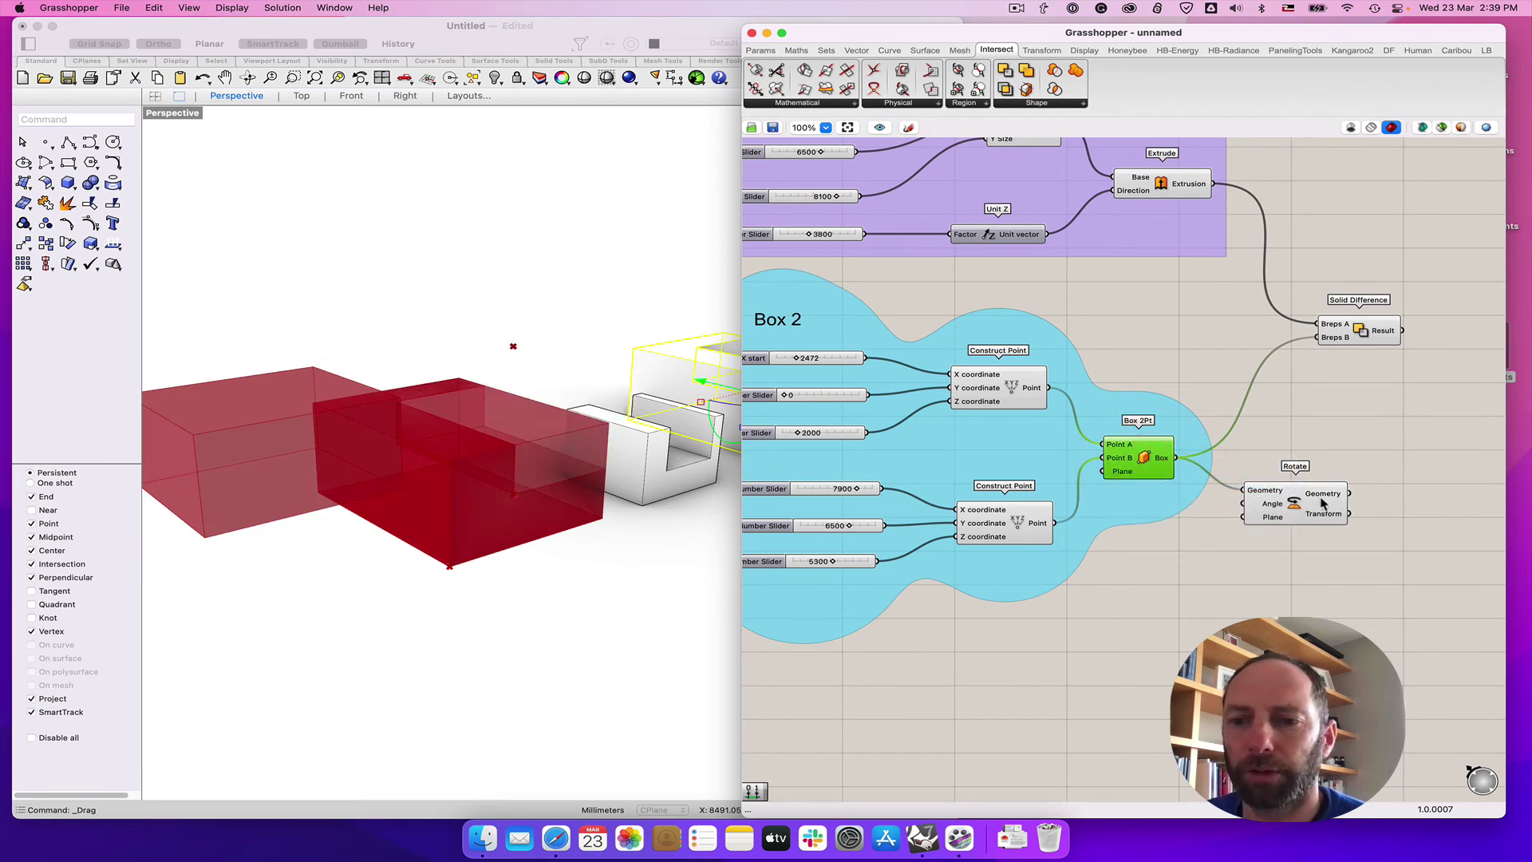
Add a new Number Slider and wire it to Rotate's Angle input
left_click_drag(1323, 501, 1333, 513)
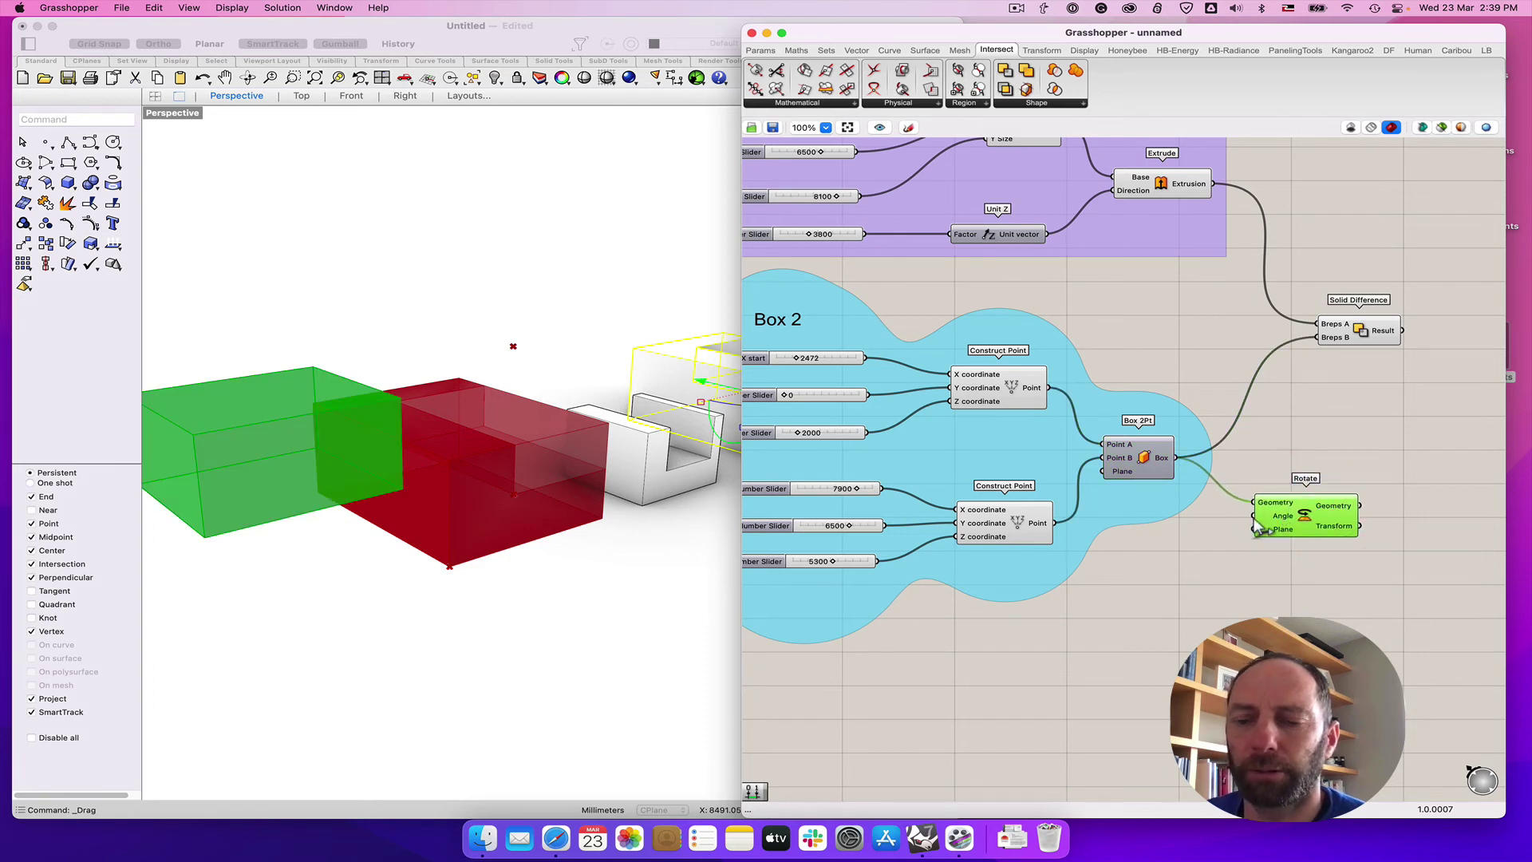
left_click(1122, 611)
double_click(1139, 592)
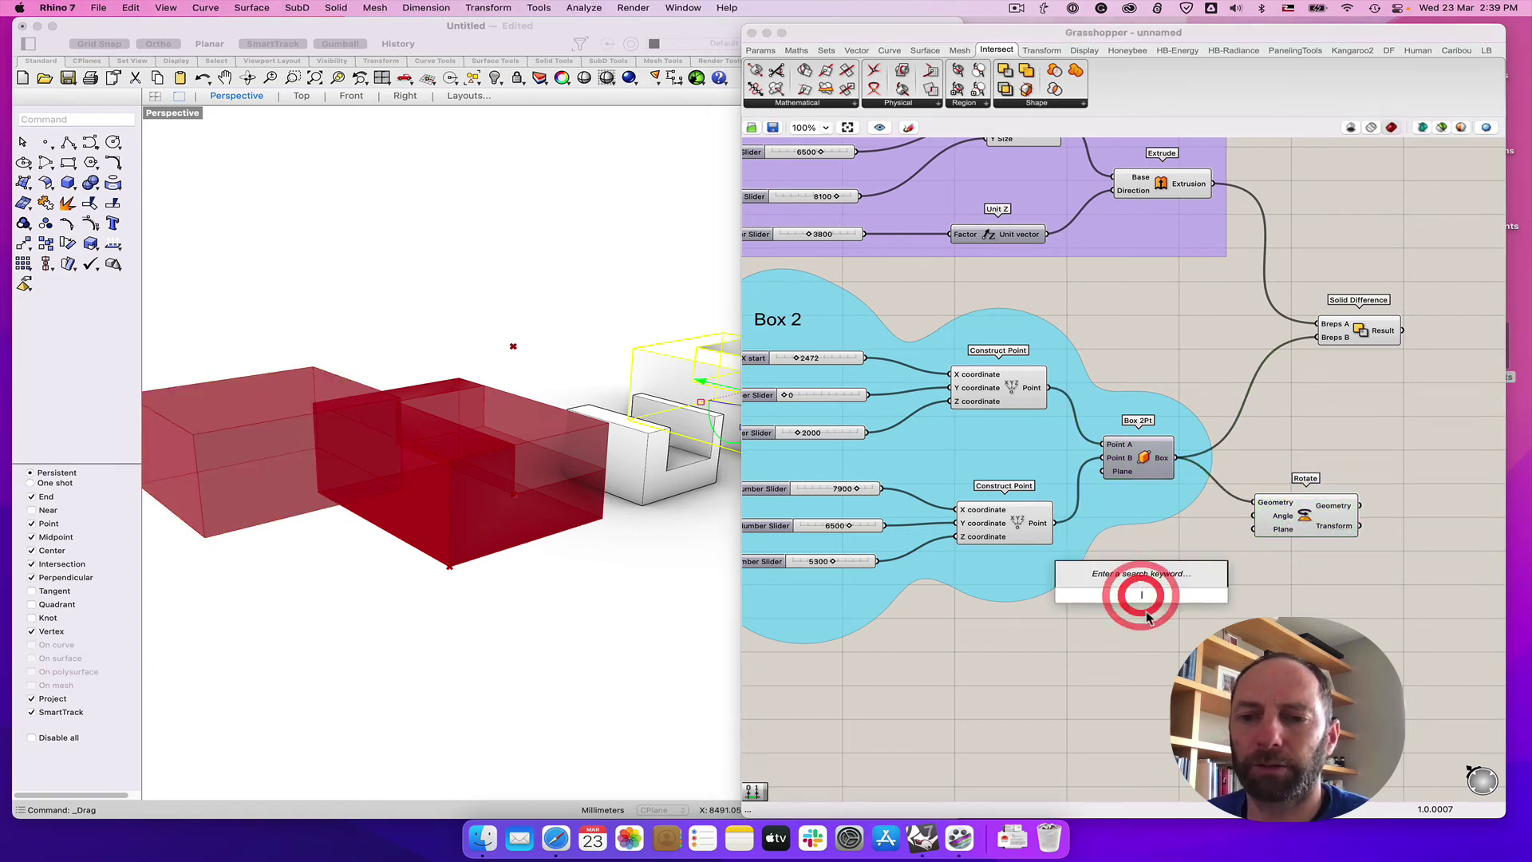
type("360")
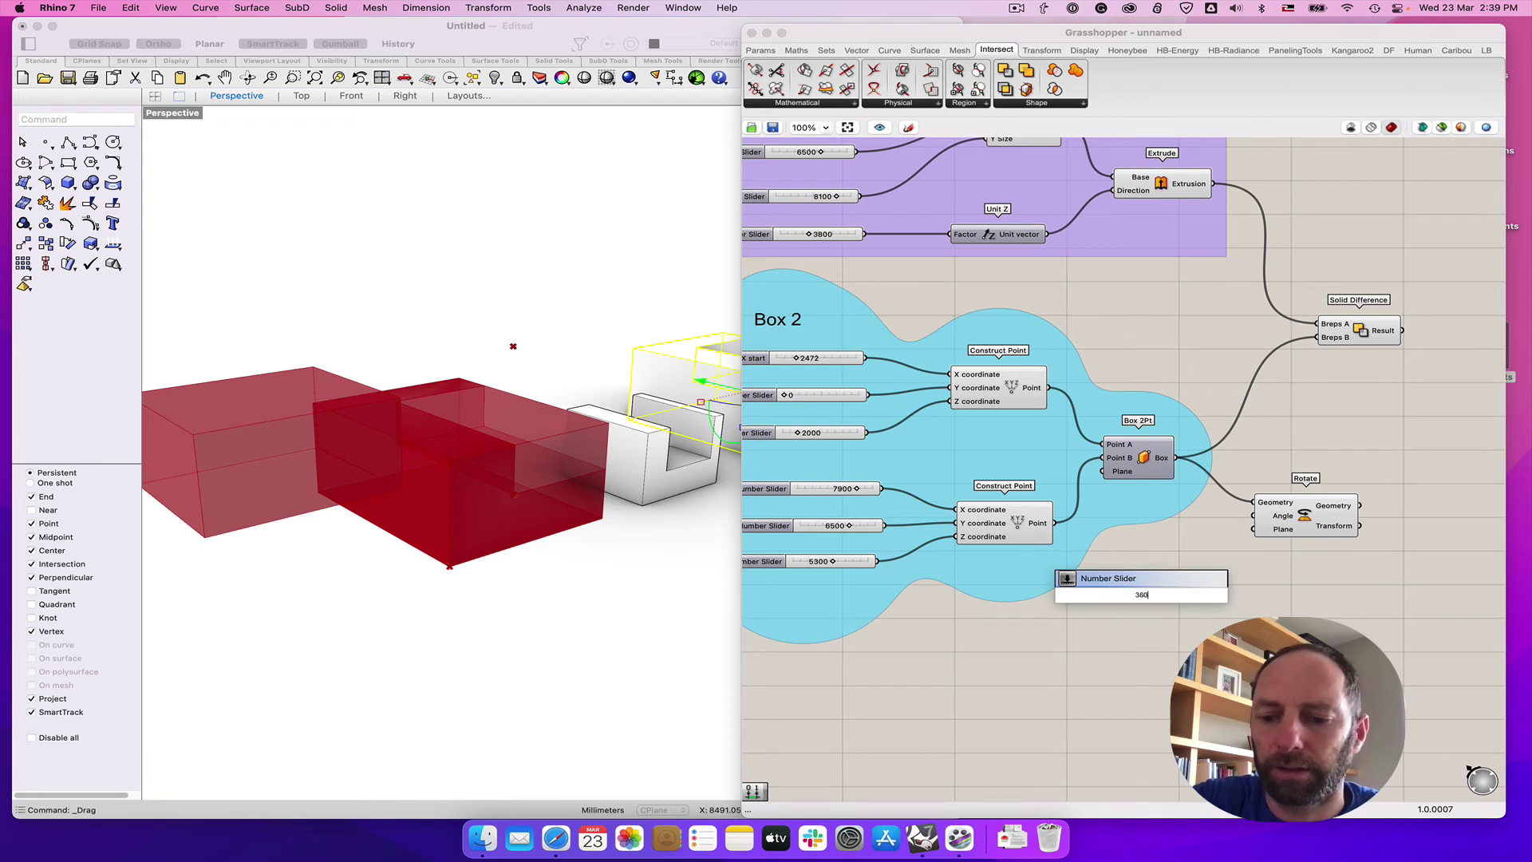
key("Return")
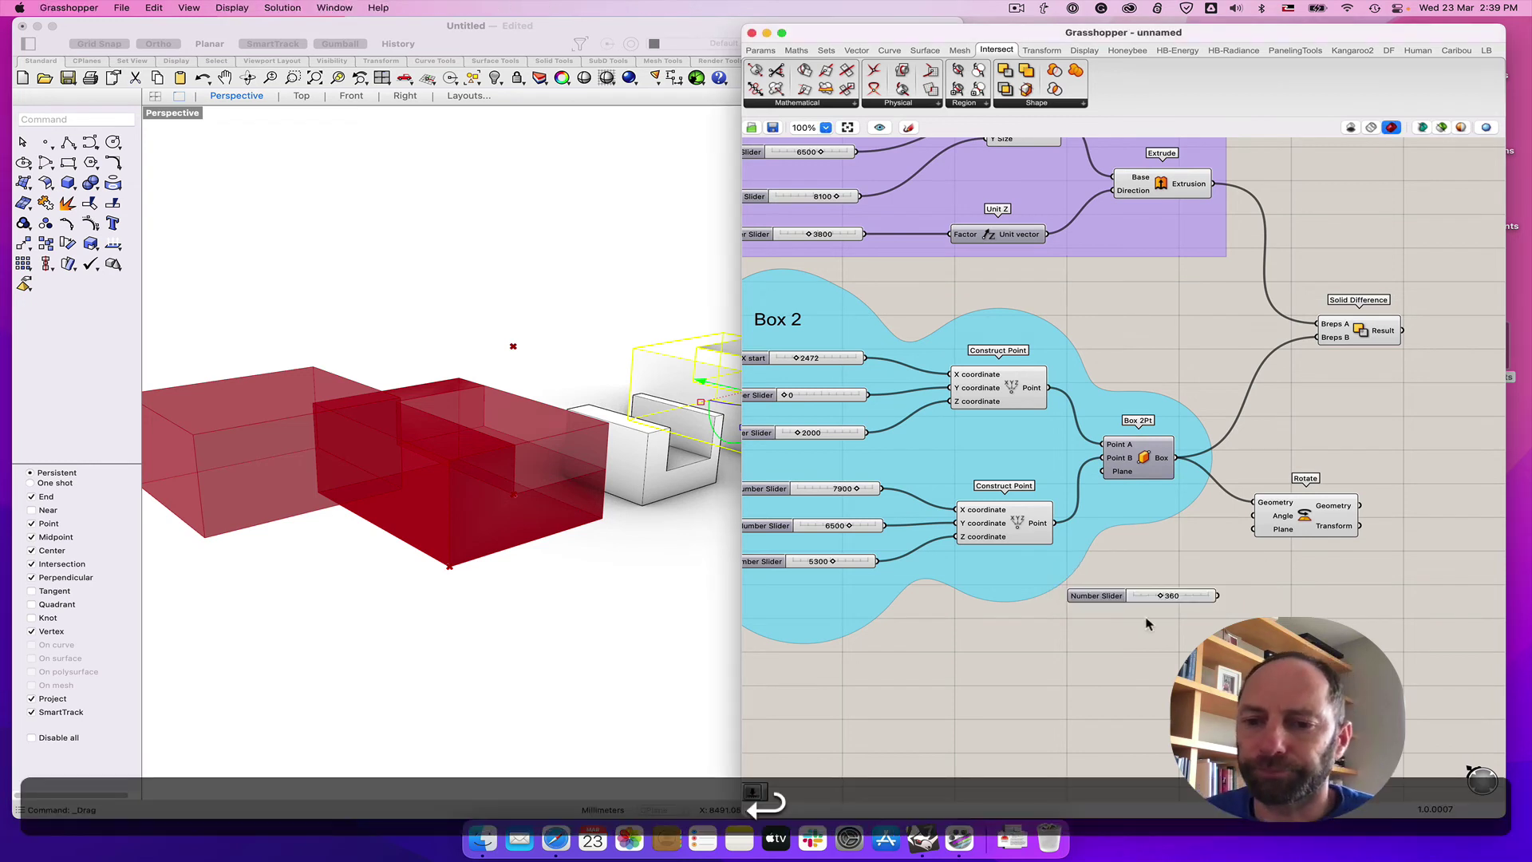
left_click_drag(1219, 595, 1252, 516)
Try rotation angles of 200 and 22, then adjust the slider while viewing the box
left_click_drag(1163, 600, 1146, 599)
double_click(1150, 598)
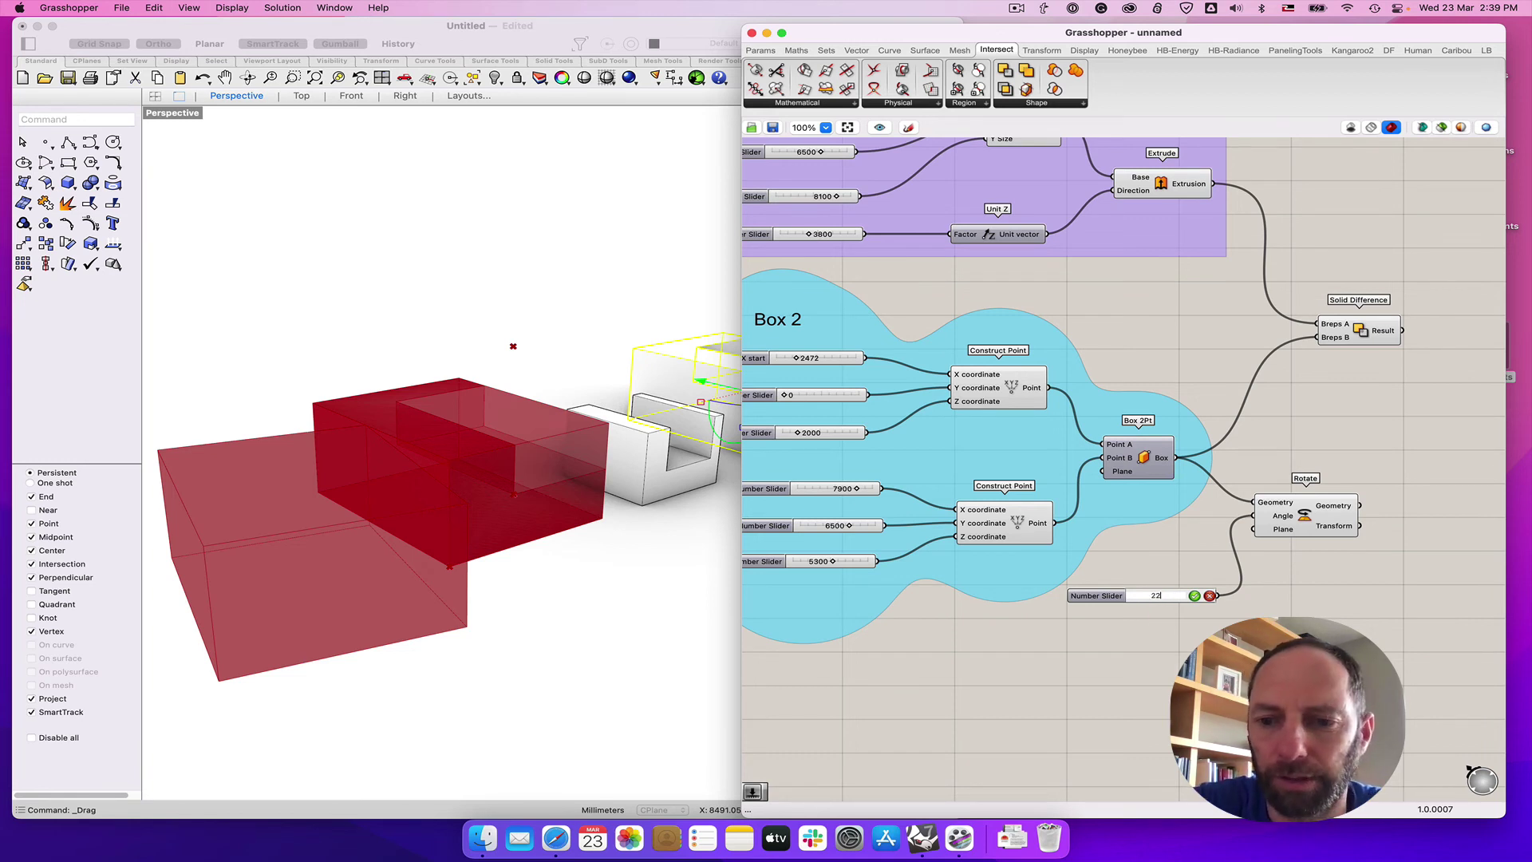
type("22")
key("Return")
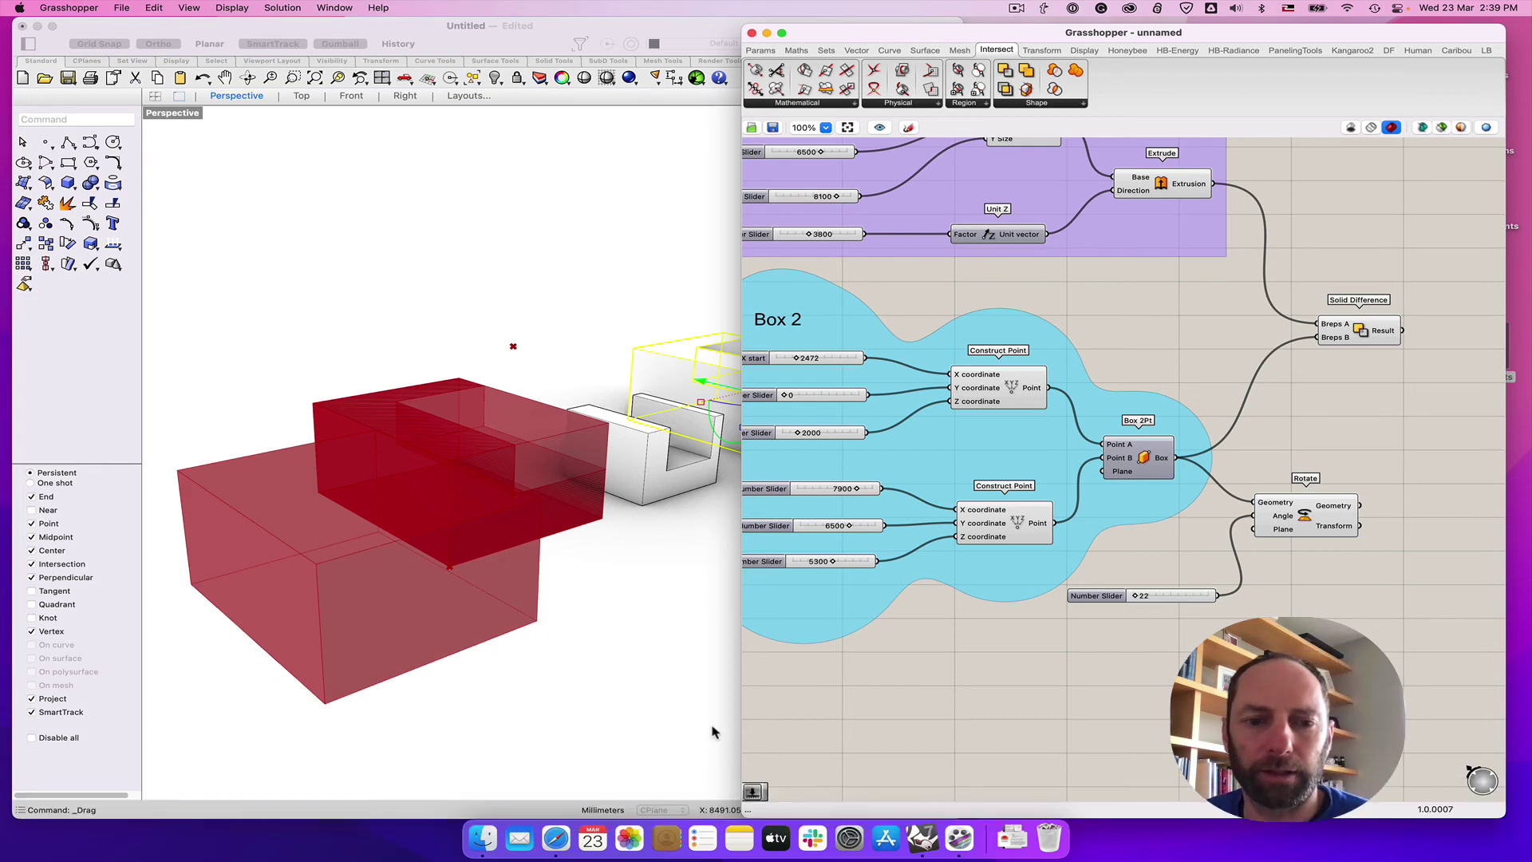
mouse_move(476, 576)
right_mouse_down()
mouse_move(472, 603)
mouse_move(530, 561)
mouse_move(438, 571)
mouse_move(470, 575)
right_mouse_up()
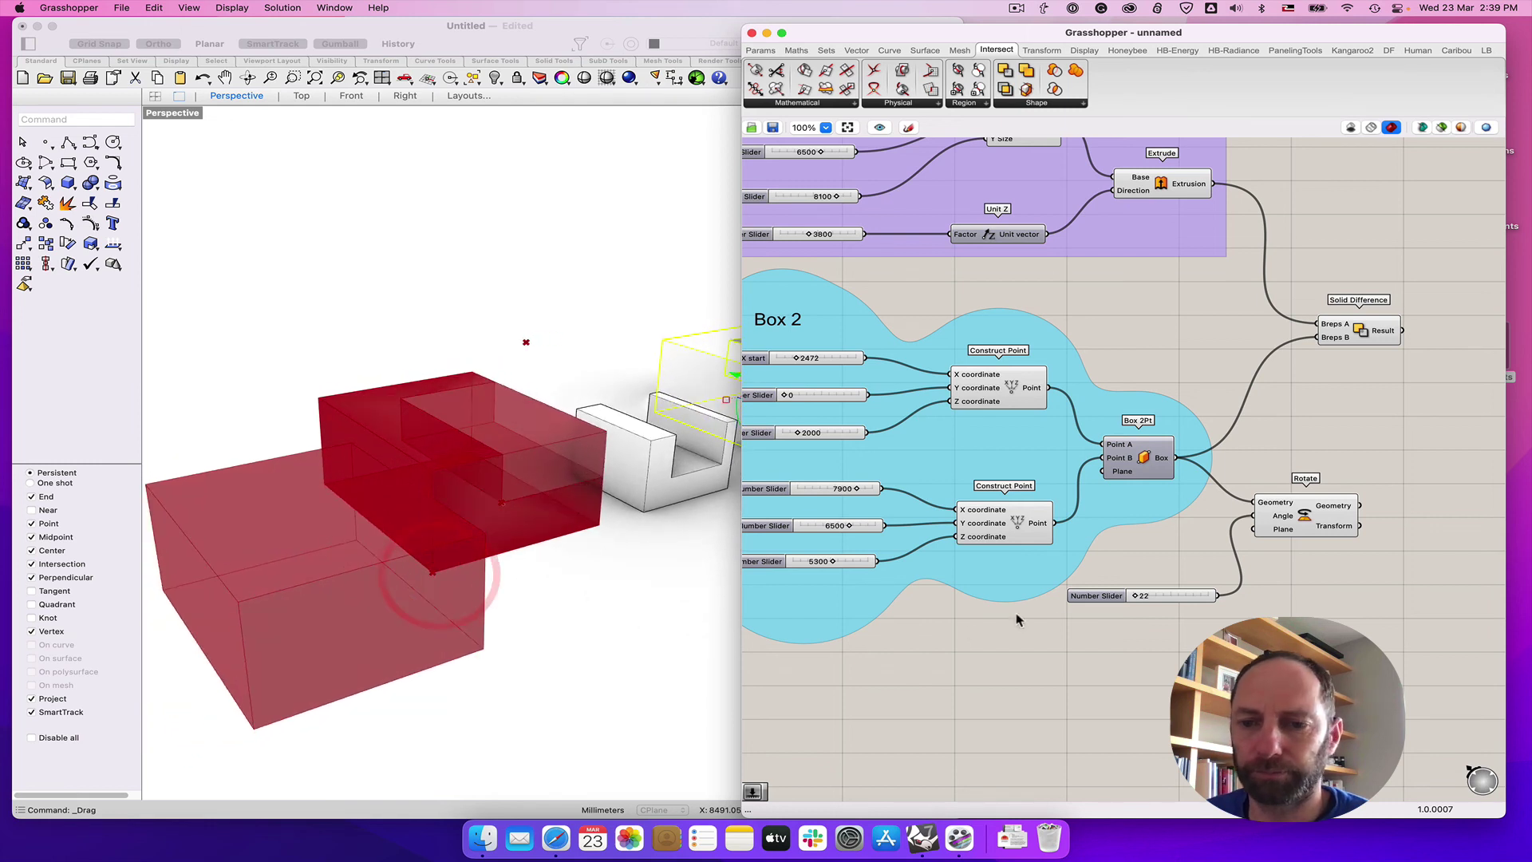
left_click_drag(1140, 596, 1142, 598)
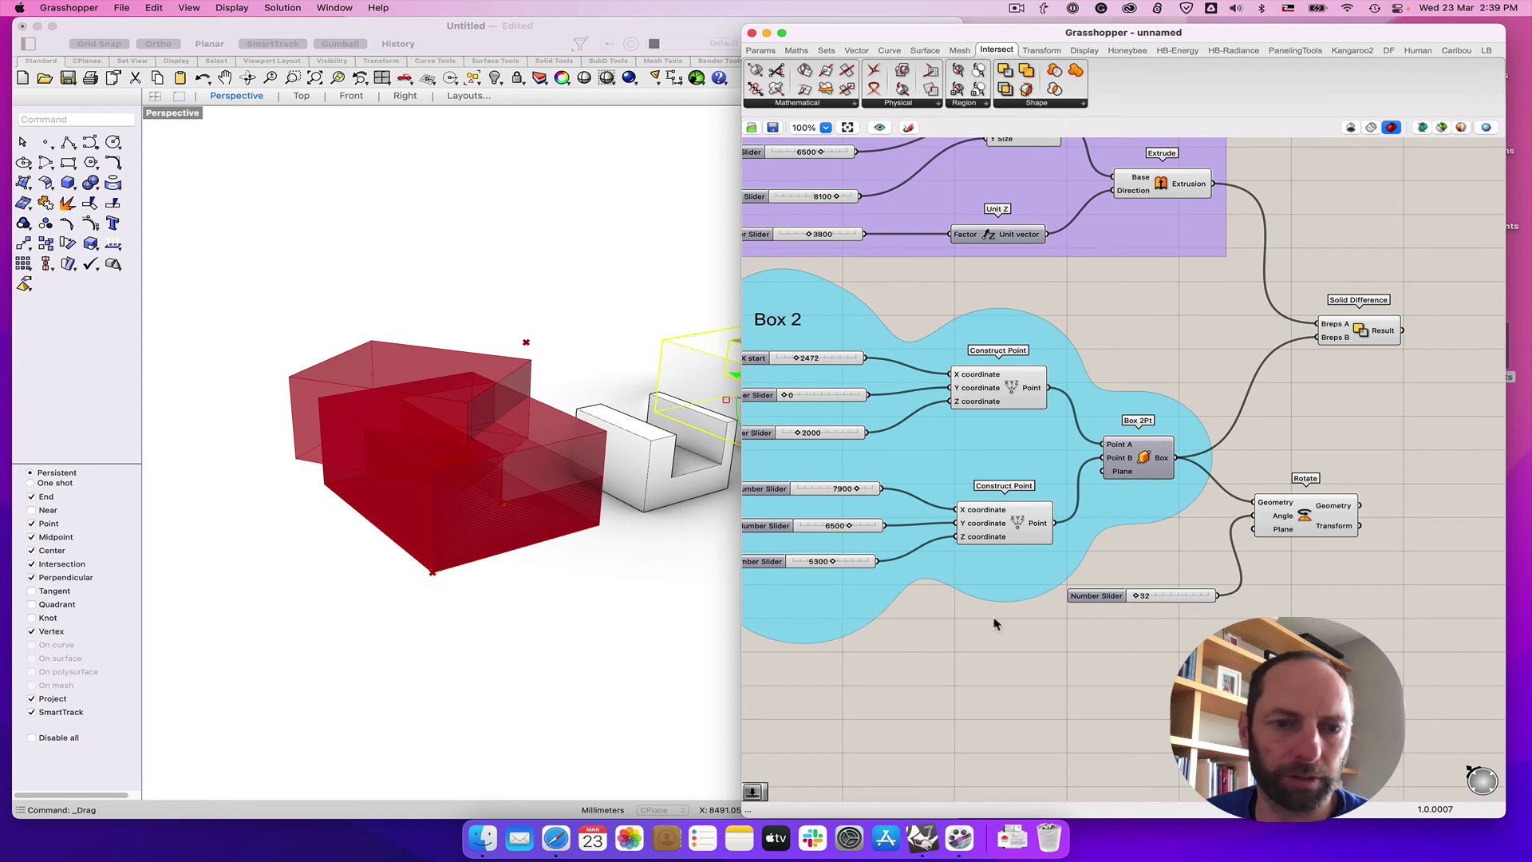
right_click_drag(648, 567, 634, 592)
Keep the angle slider on whole-number (N) rounding in its settings editor
left_click_drag(1121, 598, 1102, 635)
left_click(1088, 638)
double_click(1088, 638)
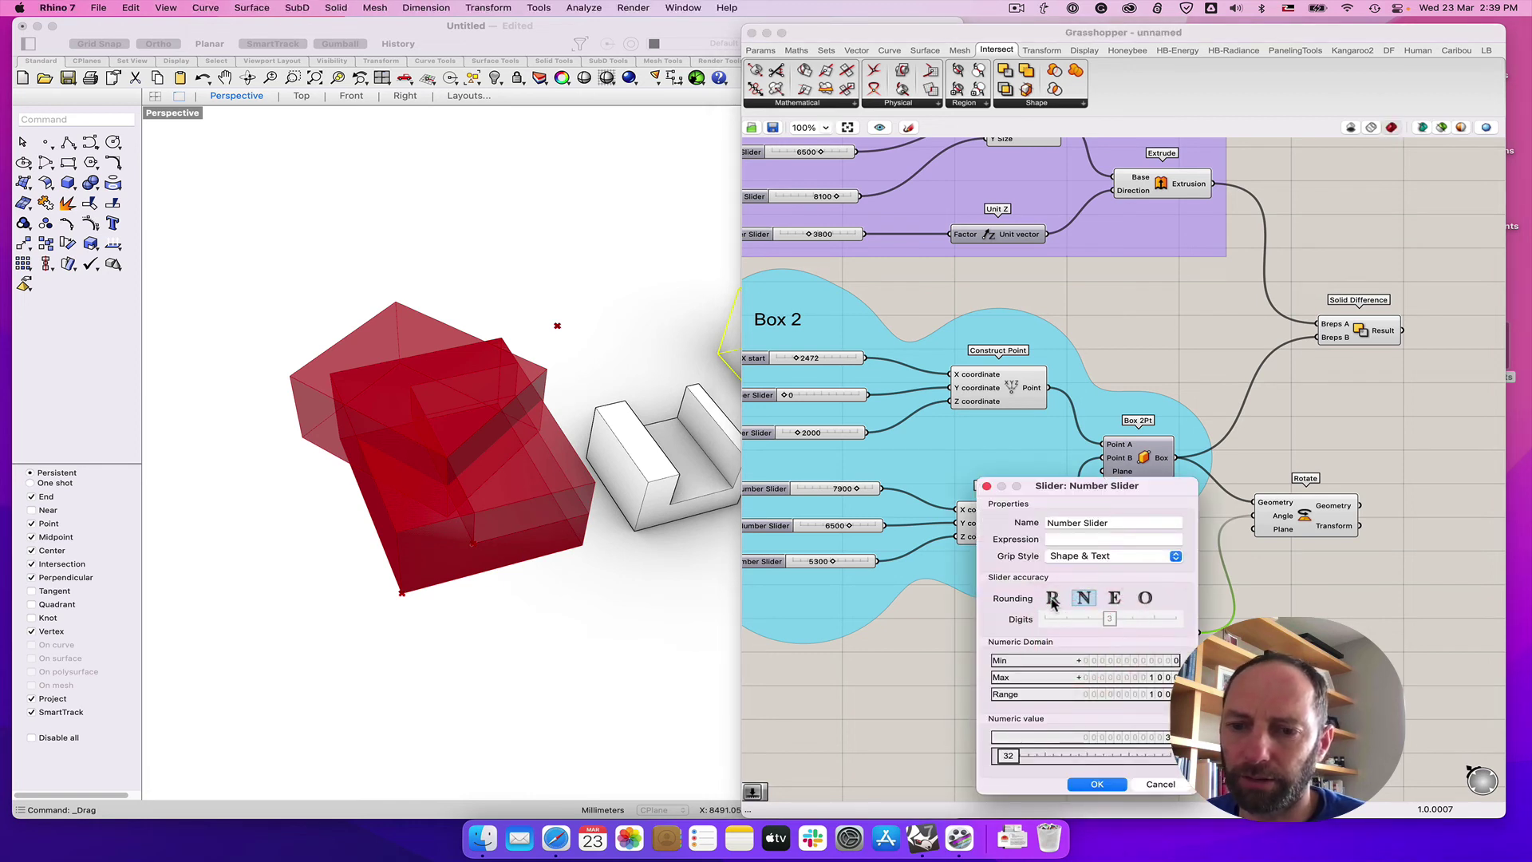
left_click(1052, 600)
left_click(1085, 600)
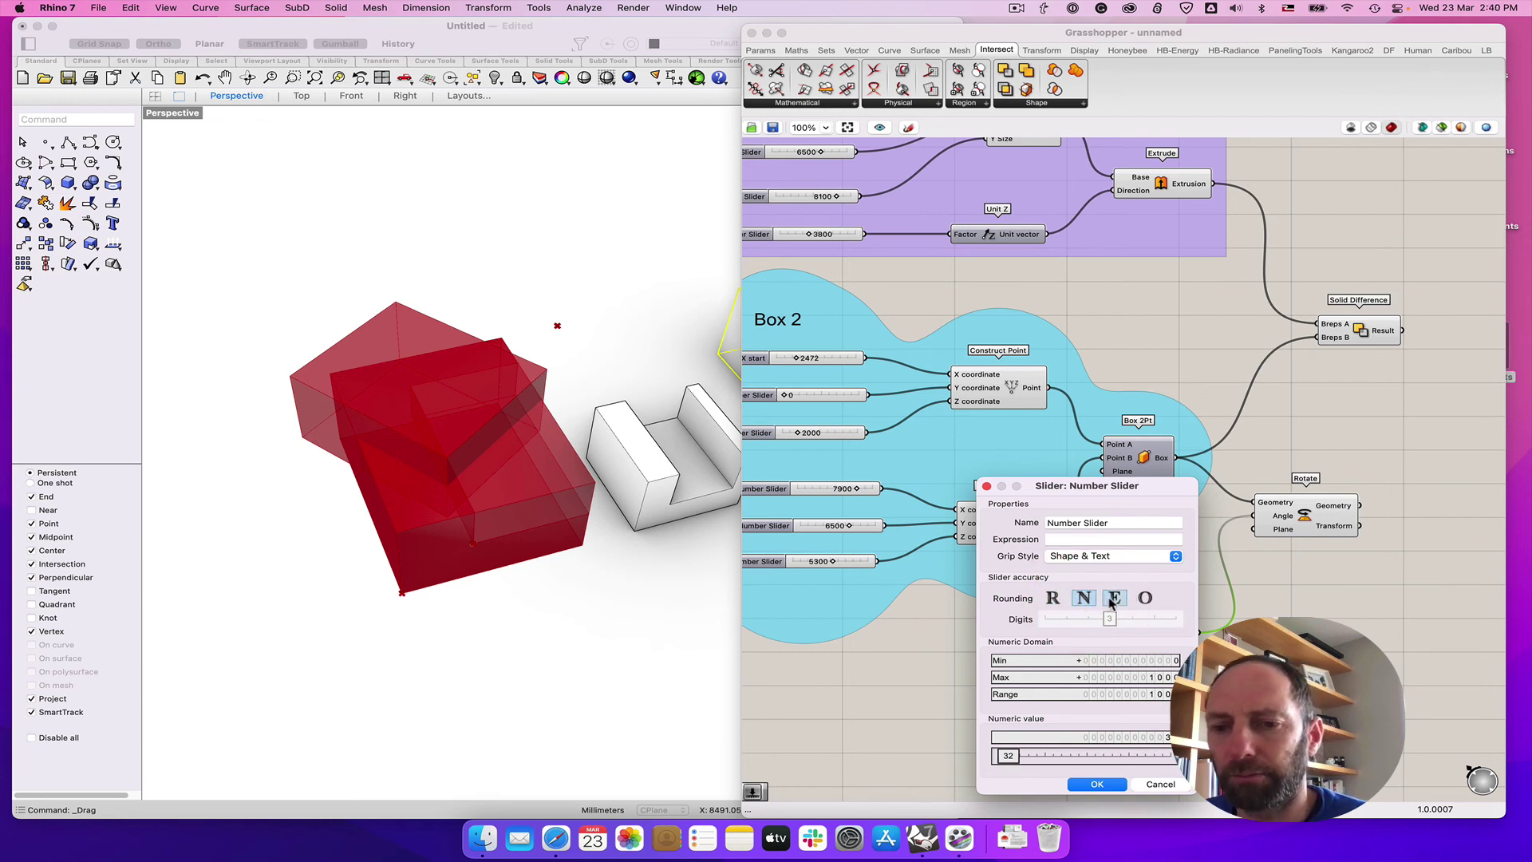
left_click(1052, 600)
left_click(1087, 600)
left_click(1095, 785)
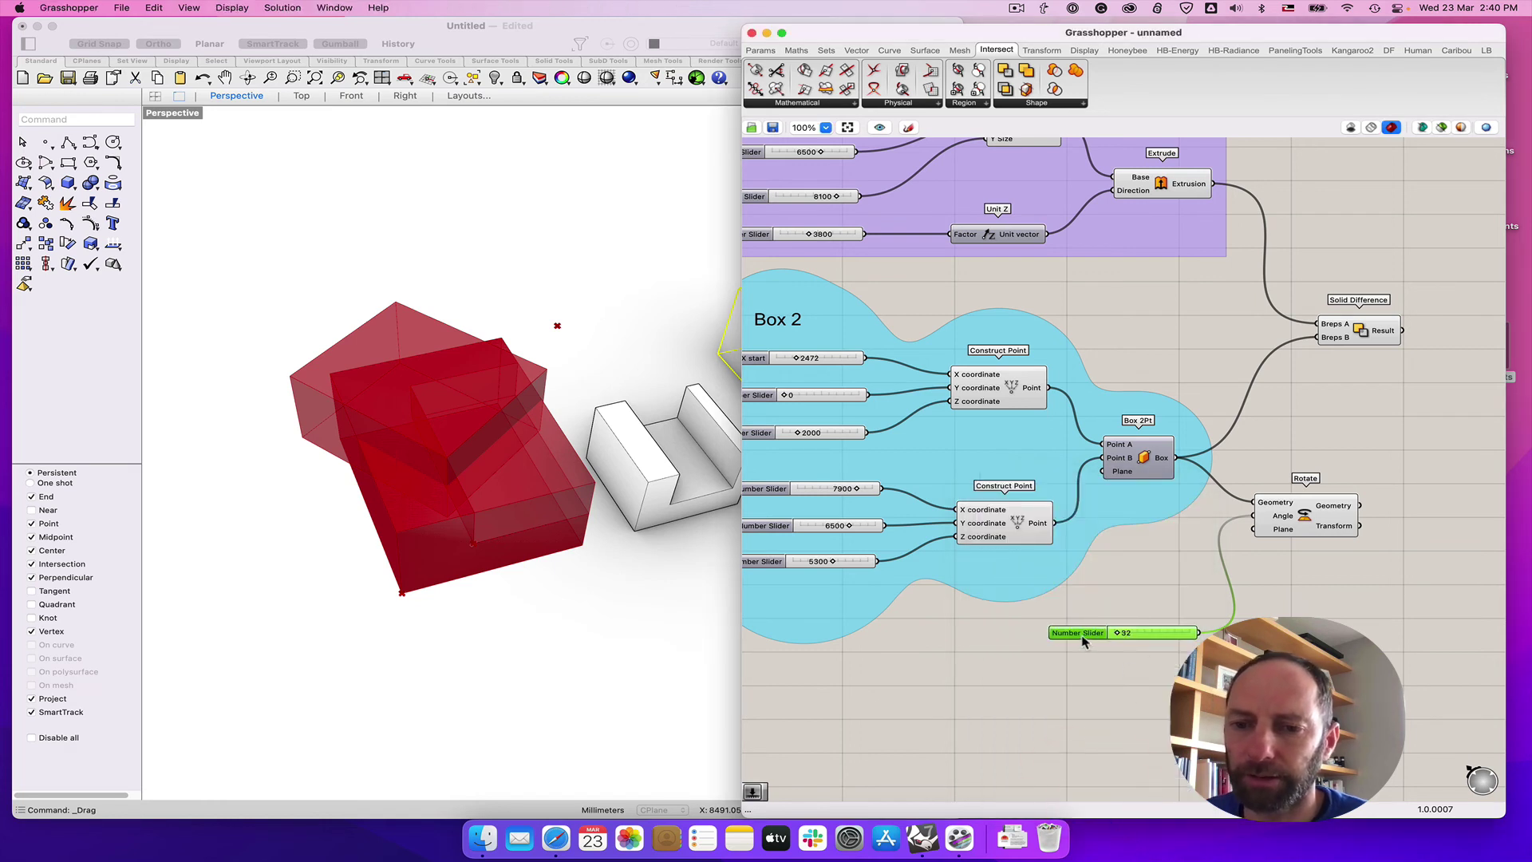
Subtract the rotated box via Solid Difference's Breps B input and bake the result
left_click_drag(1076, 638, 767, 730)
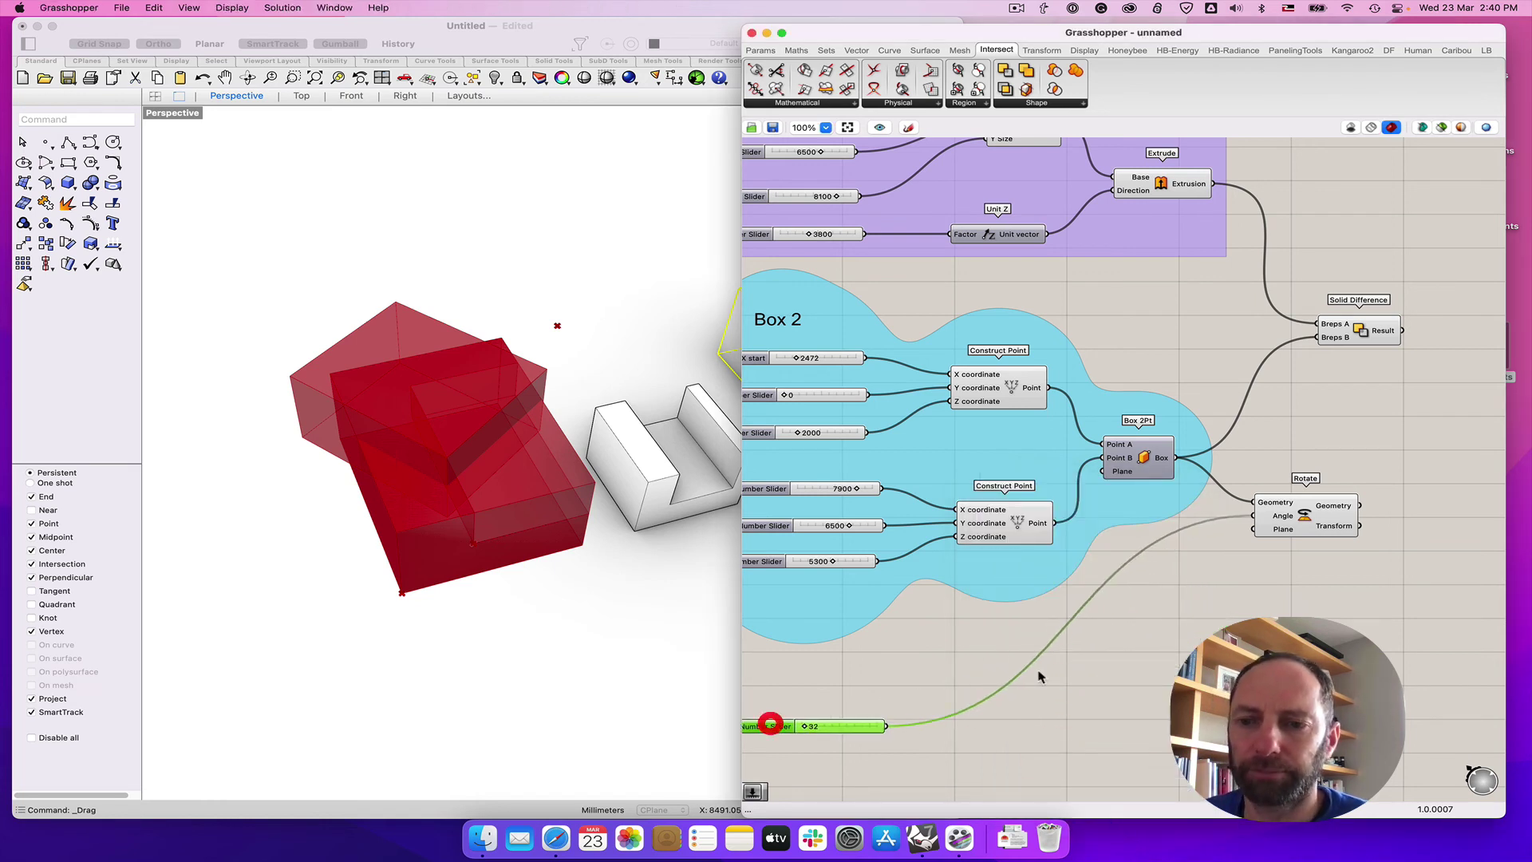
right_click_drag(1340, 606, 1181, 636)
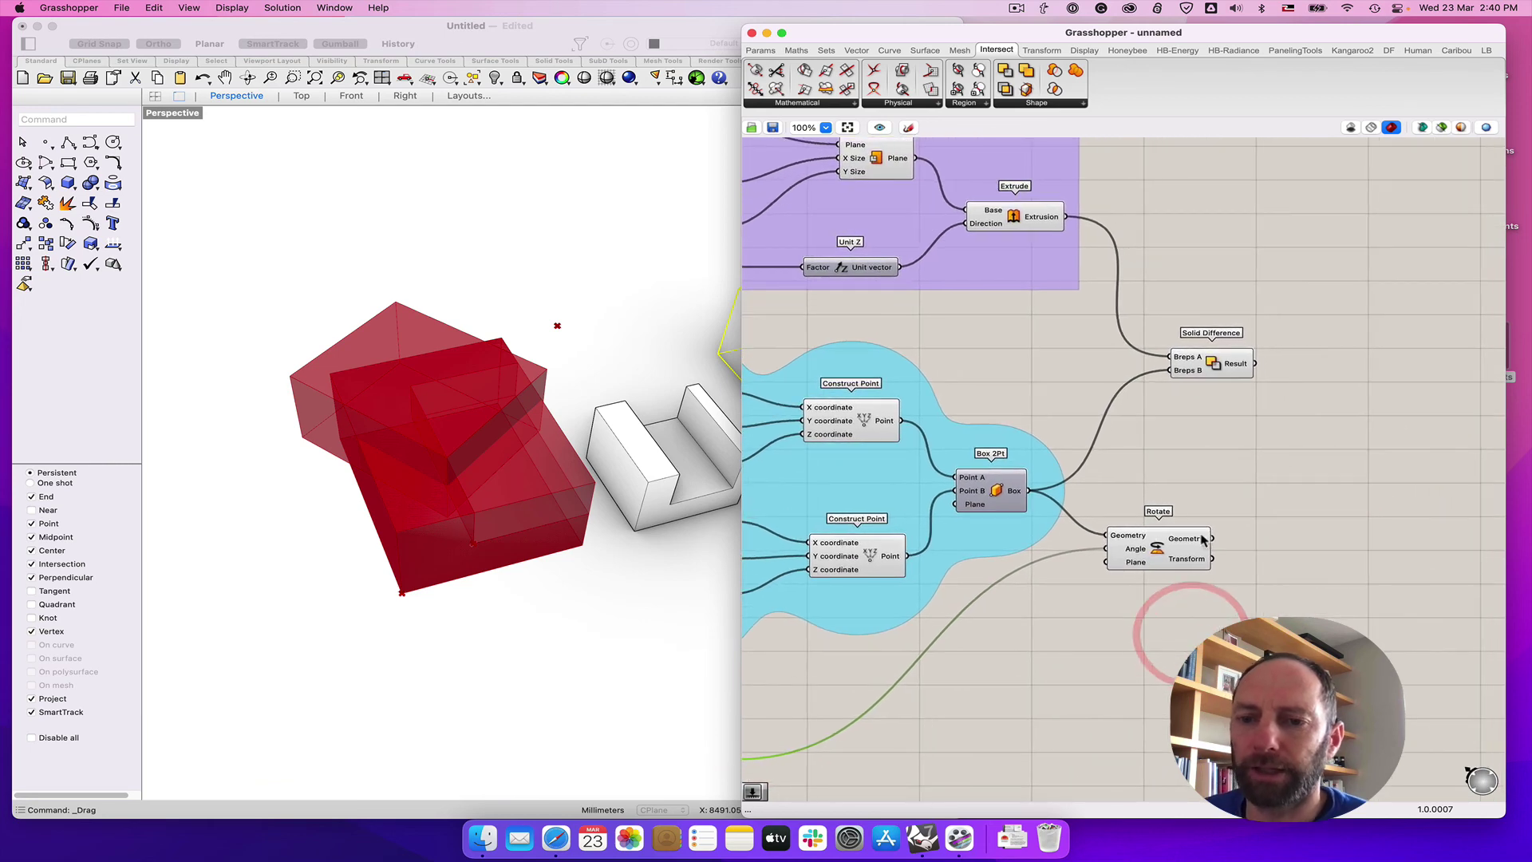
left_click_drag(1212, 538, 1165, 377)
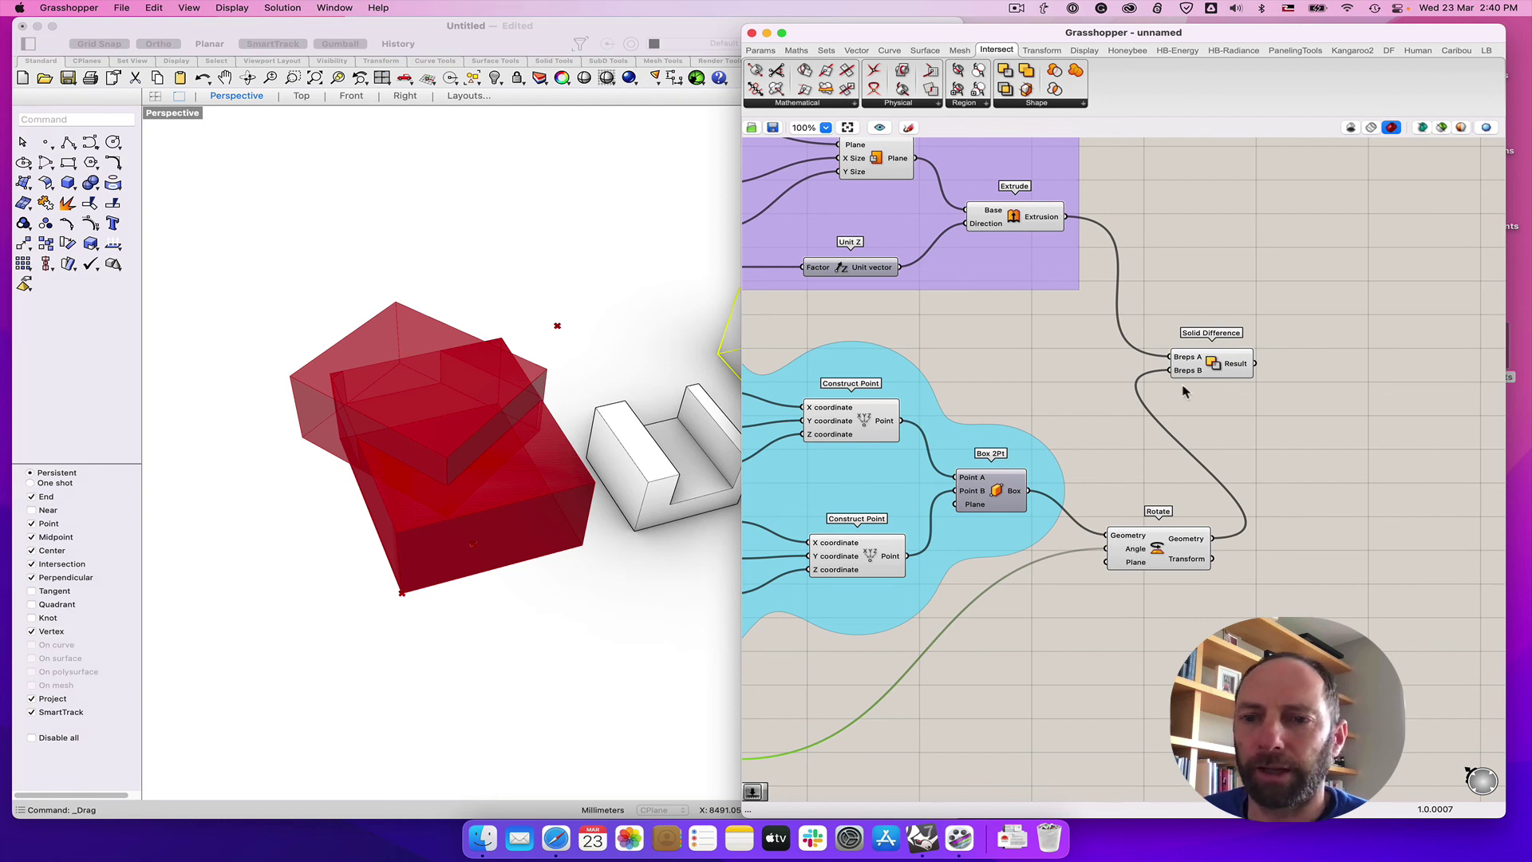
right_click(1213, 367)
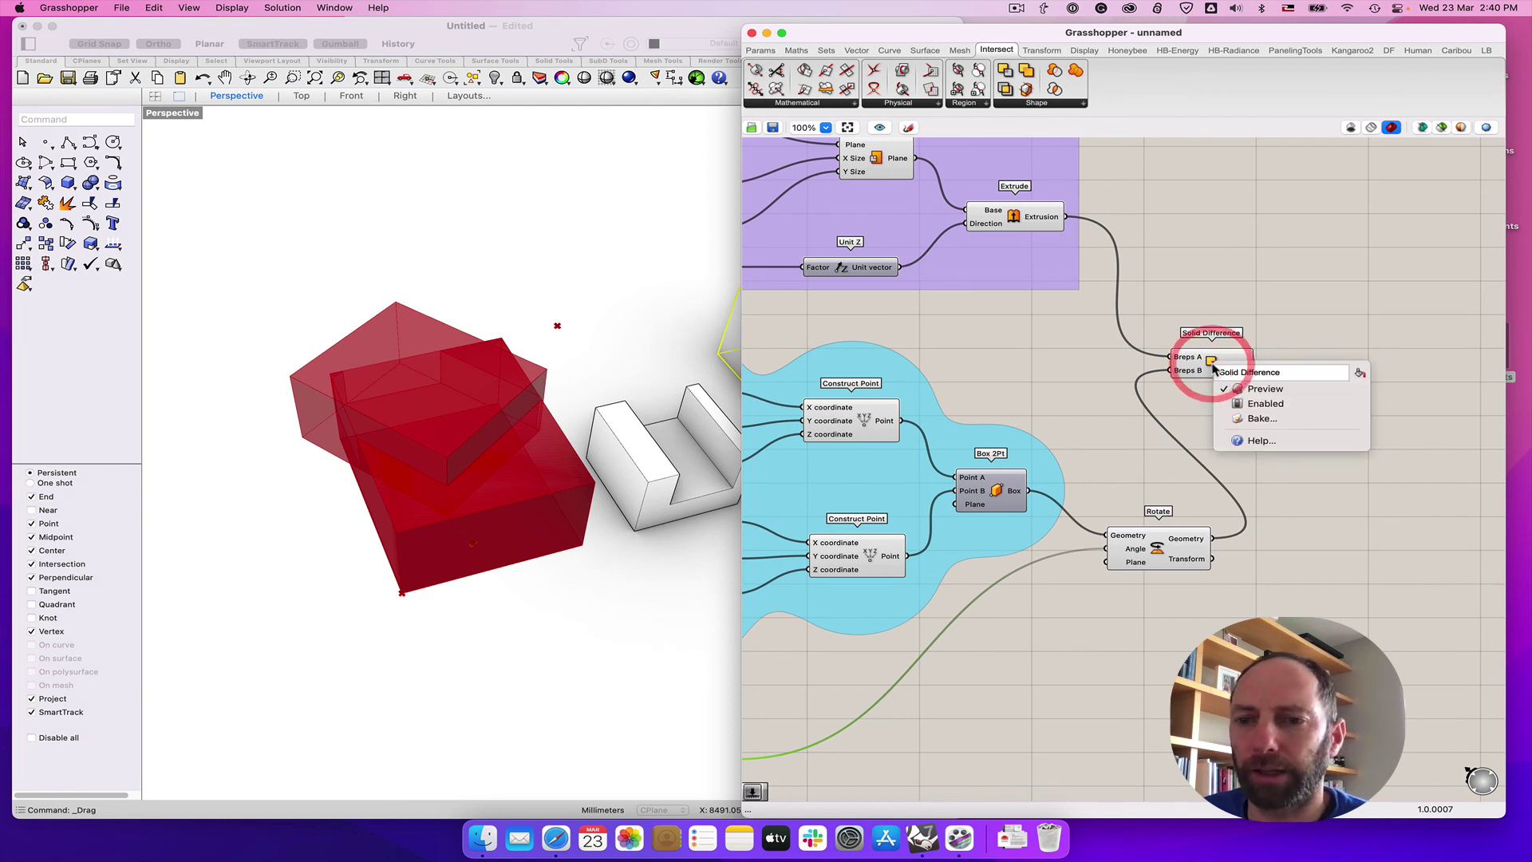
left_click(1247, 415)
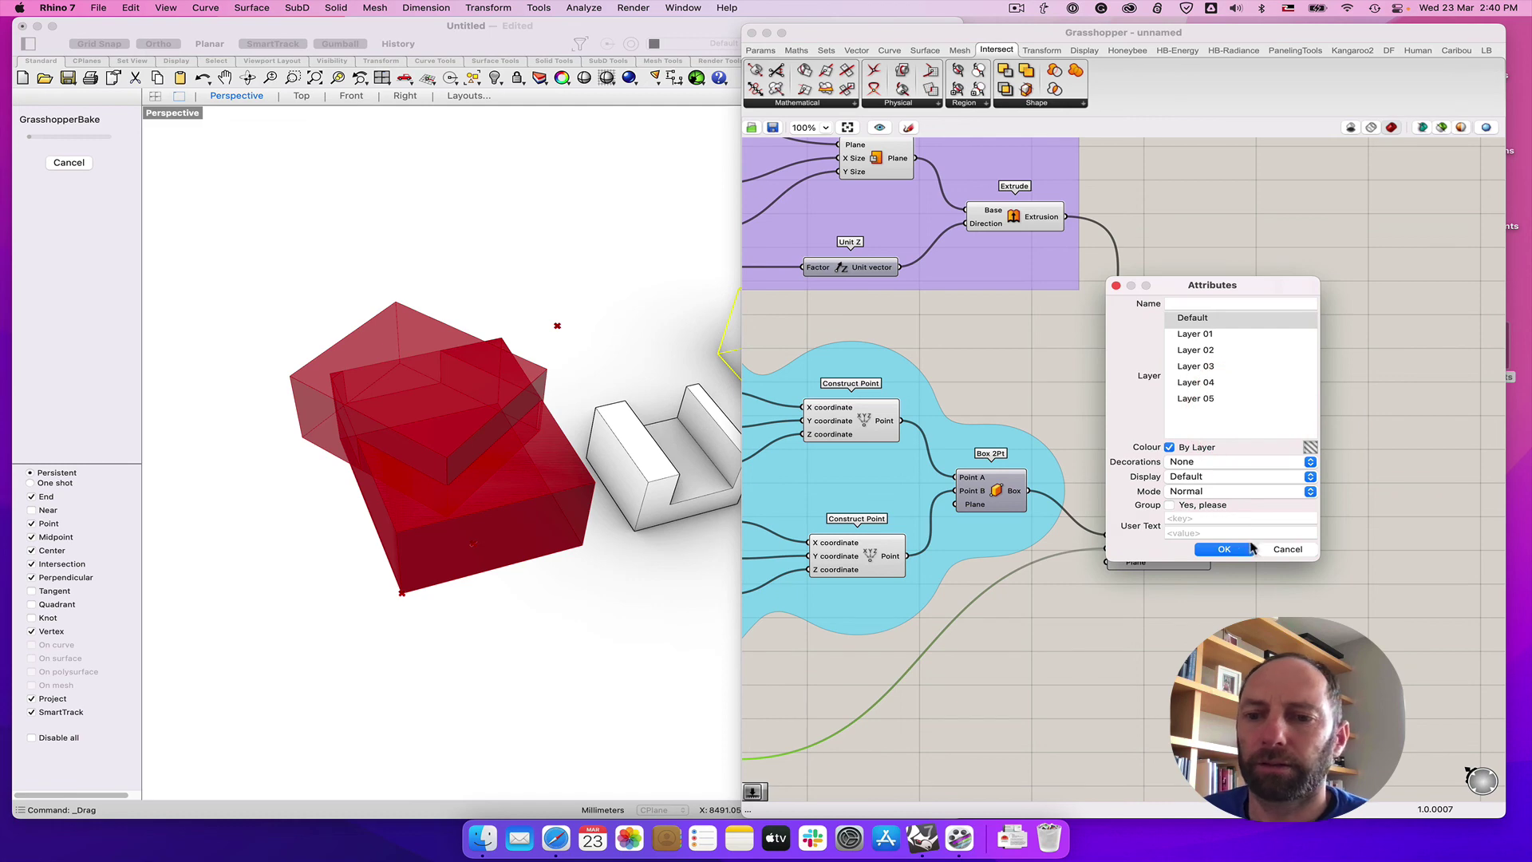
left_click(1225, 549)
Drag the baked cut solid in Rhino into a diagonal row with the other bakes
scroll(536, 590, "up", 5)
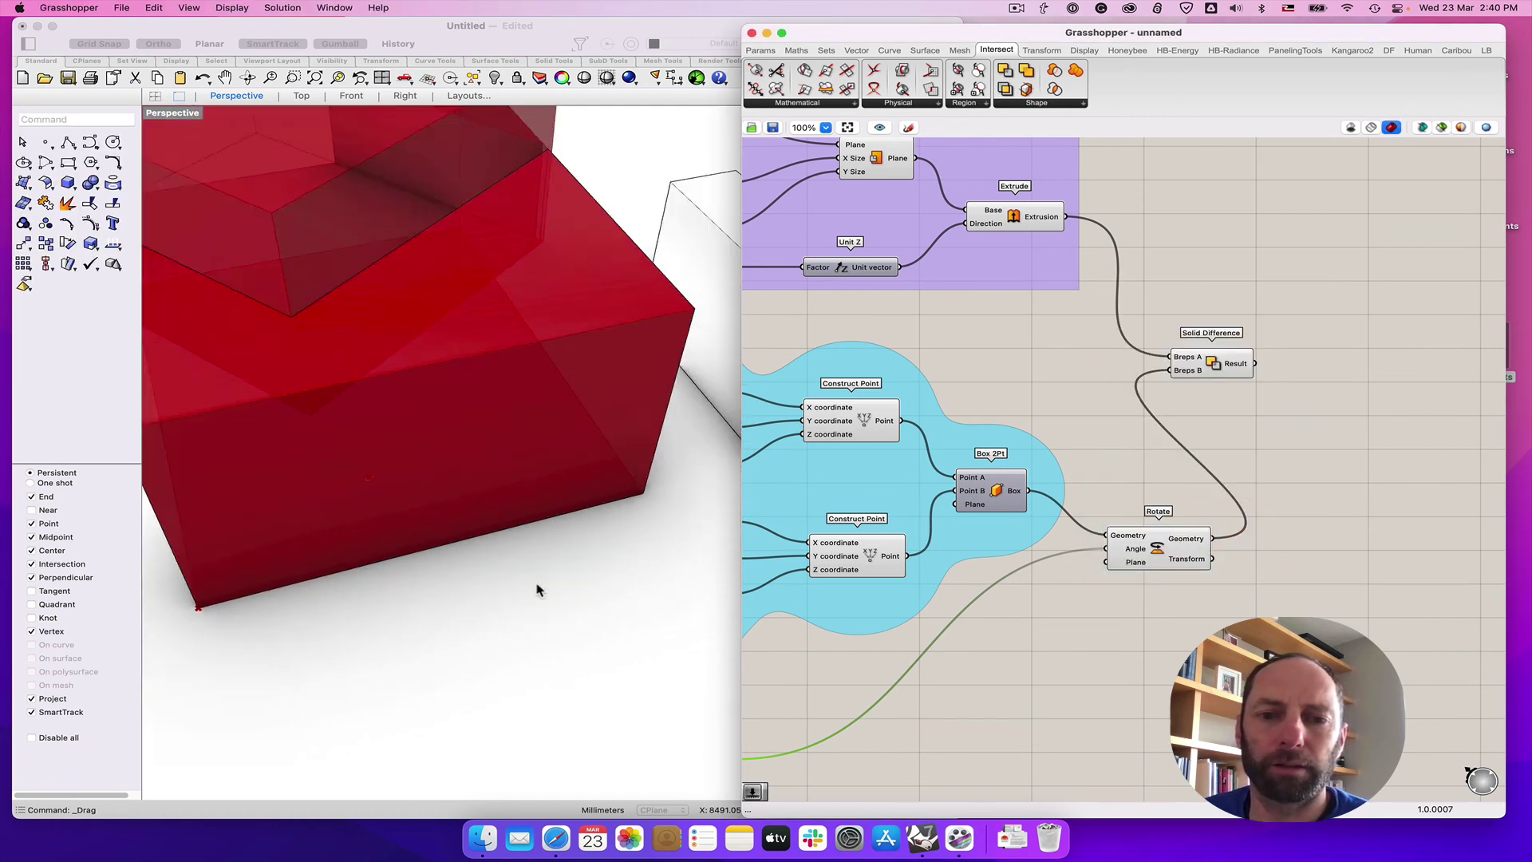
scroll(537, 590, "down", 10)
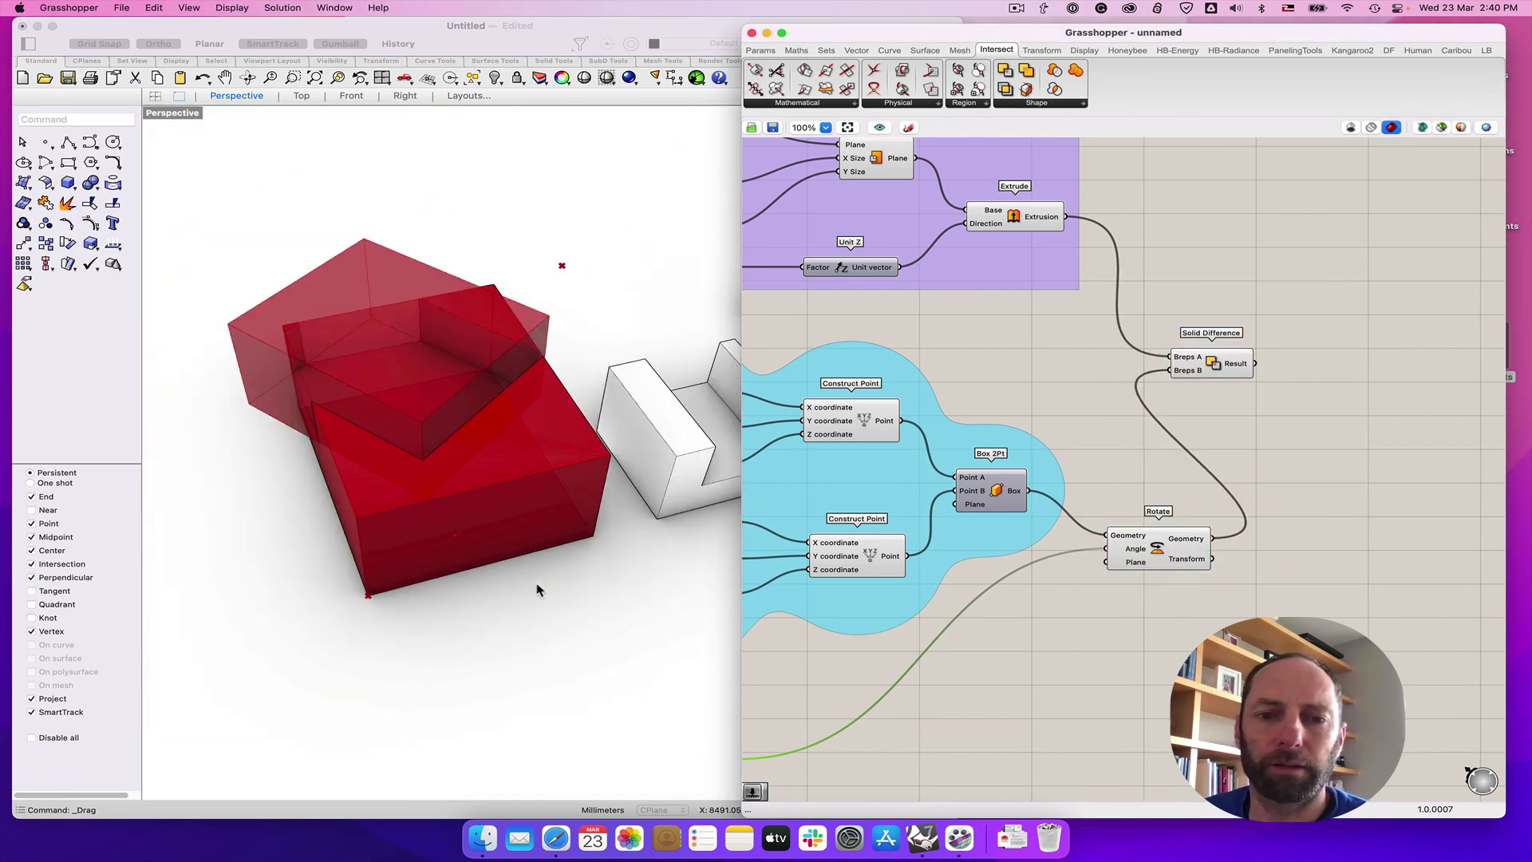
left_click(502, 536)
left_click(511, 543)
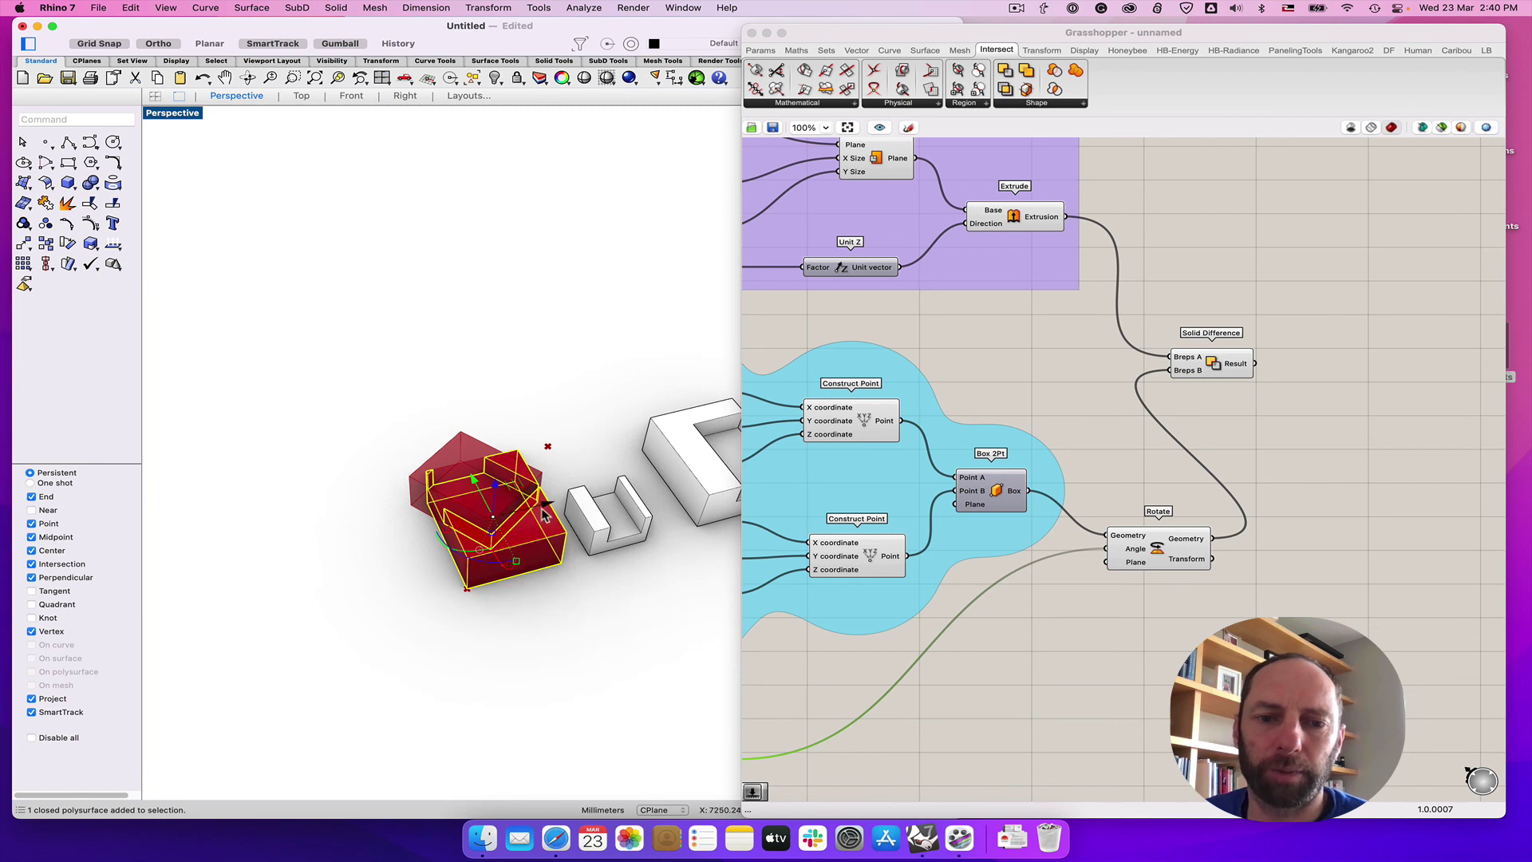
left_click_drag(545, 511, 920, 394)
right_click_drag(238, 406, 345, 399)
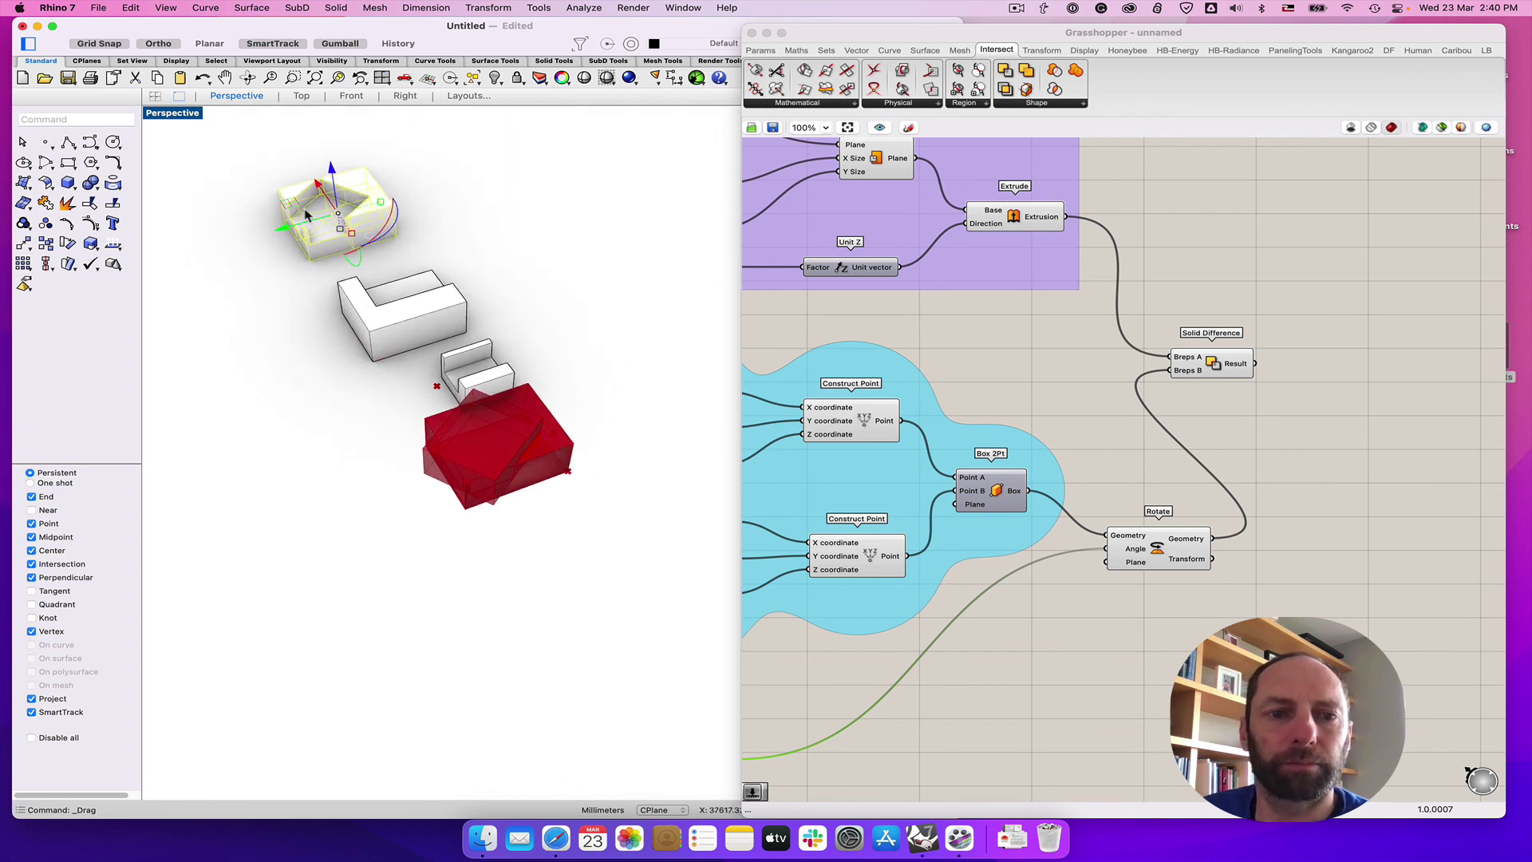
left_click_drag(313, 185, 319, 201)
left_click(281, 340)
right_click_drag(296, 488, 318, 497)
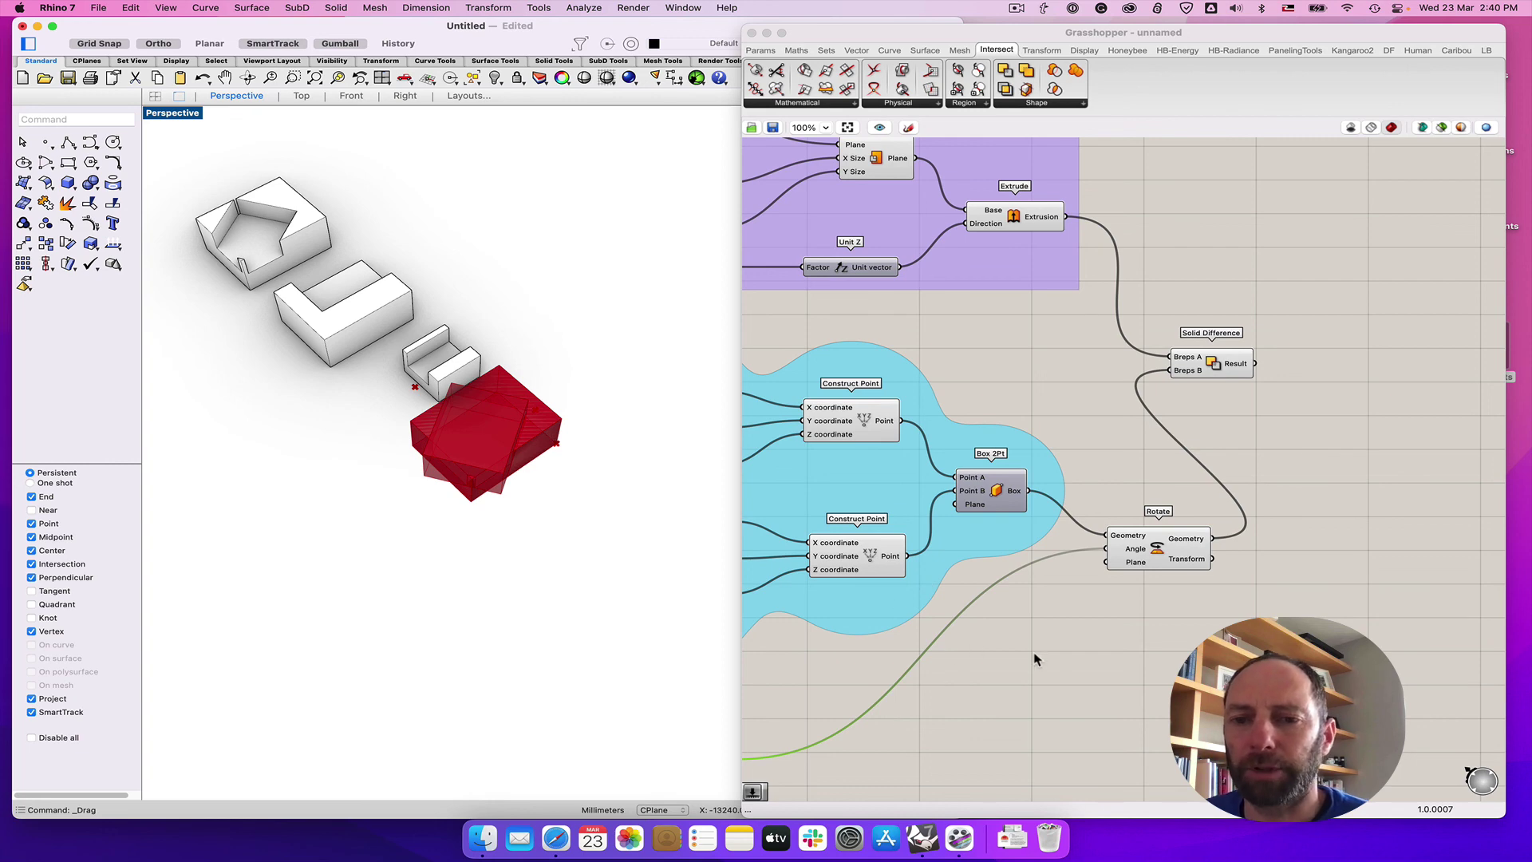
Zoom out and pan the canvas to show everything from the extrusion group to the angle slider
scroll(1034, 659, "down", 3)
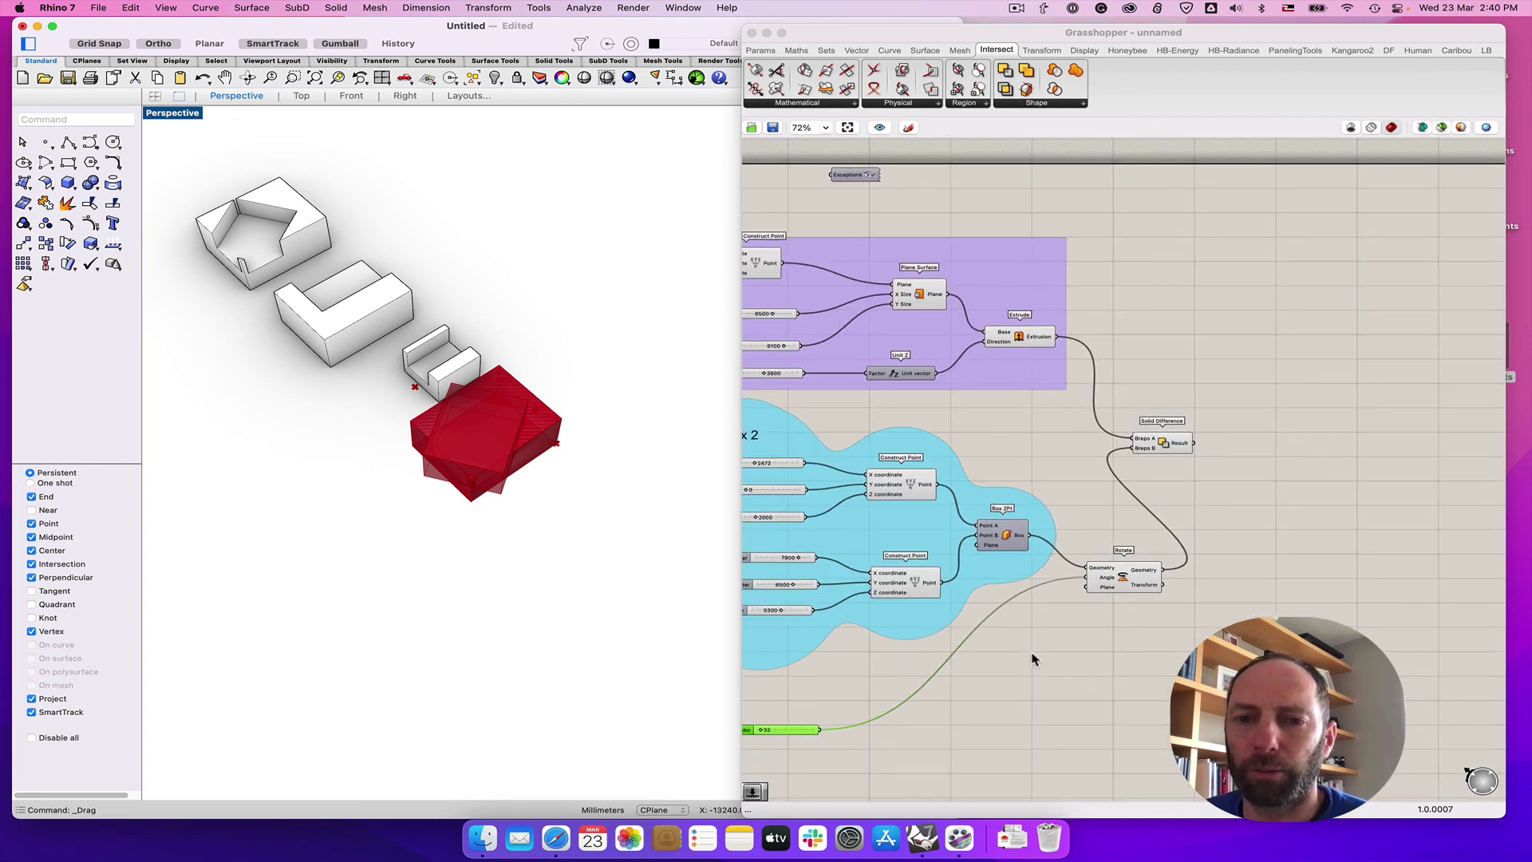
right_click_drag(996, 701, 1196, 678)
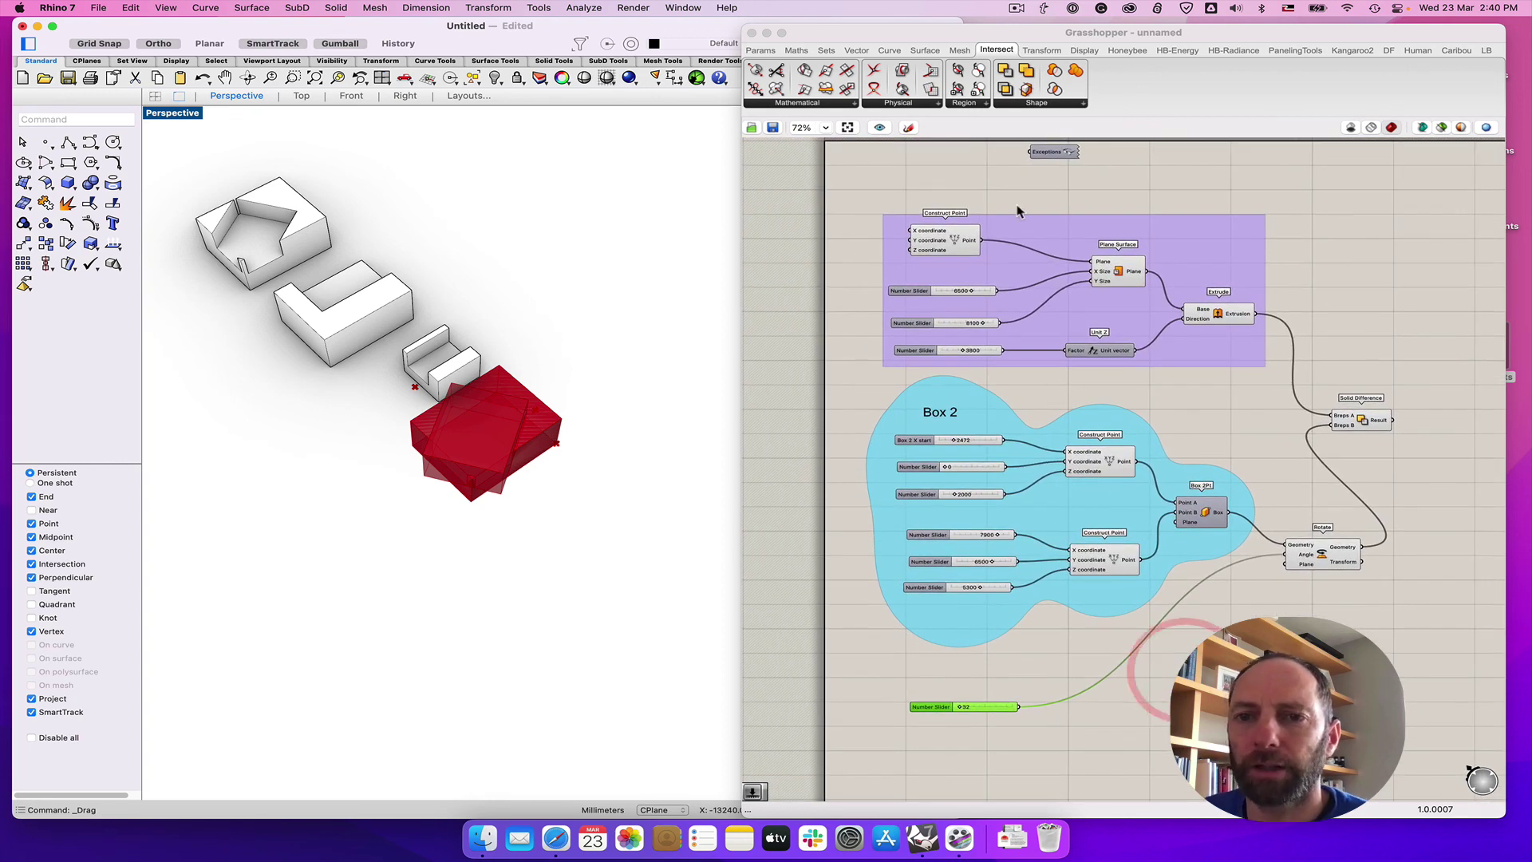